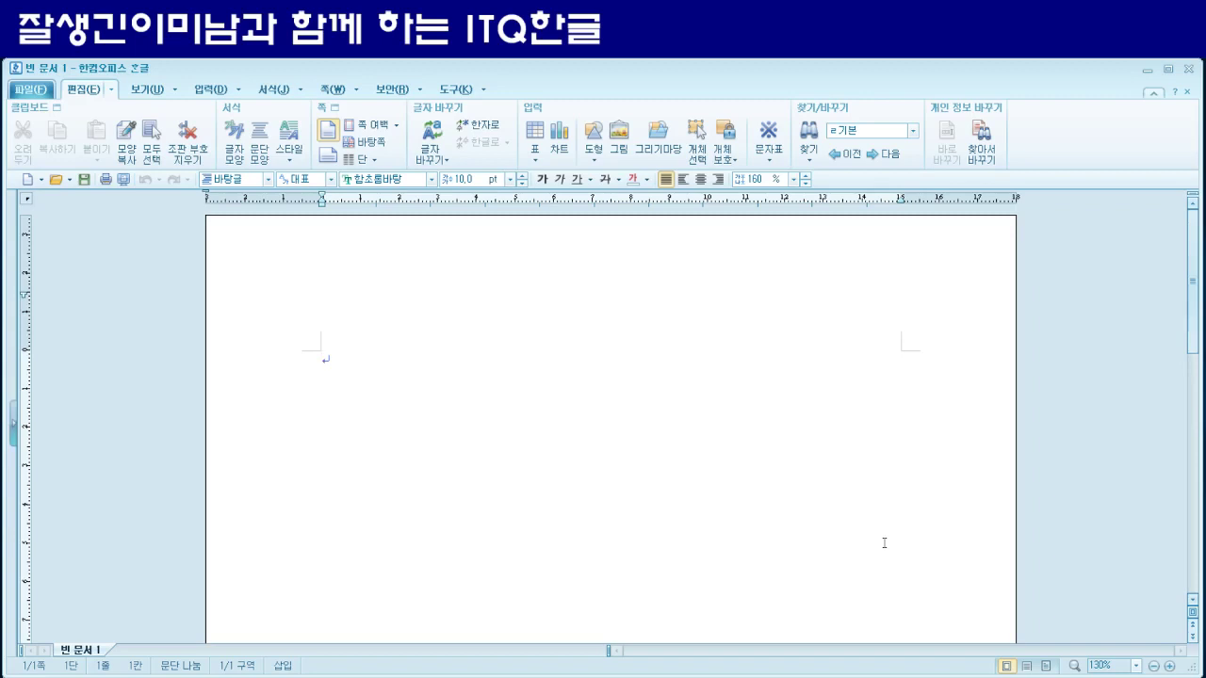
- Set the page's top and bottom margins to 10 mm and its left and right margins to 11 mm
key("F7")
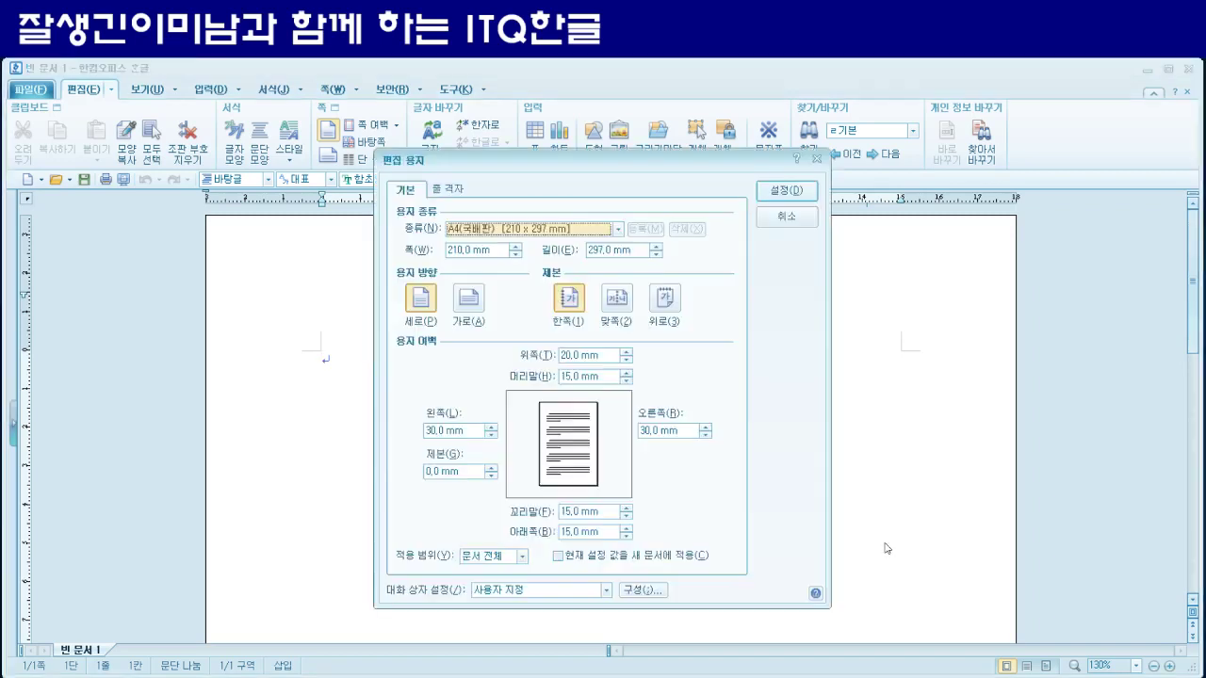
left_click(571, 356)
type("10")
key("Tab")
type("1")
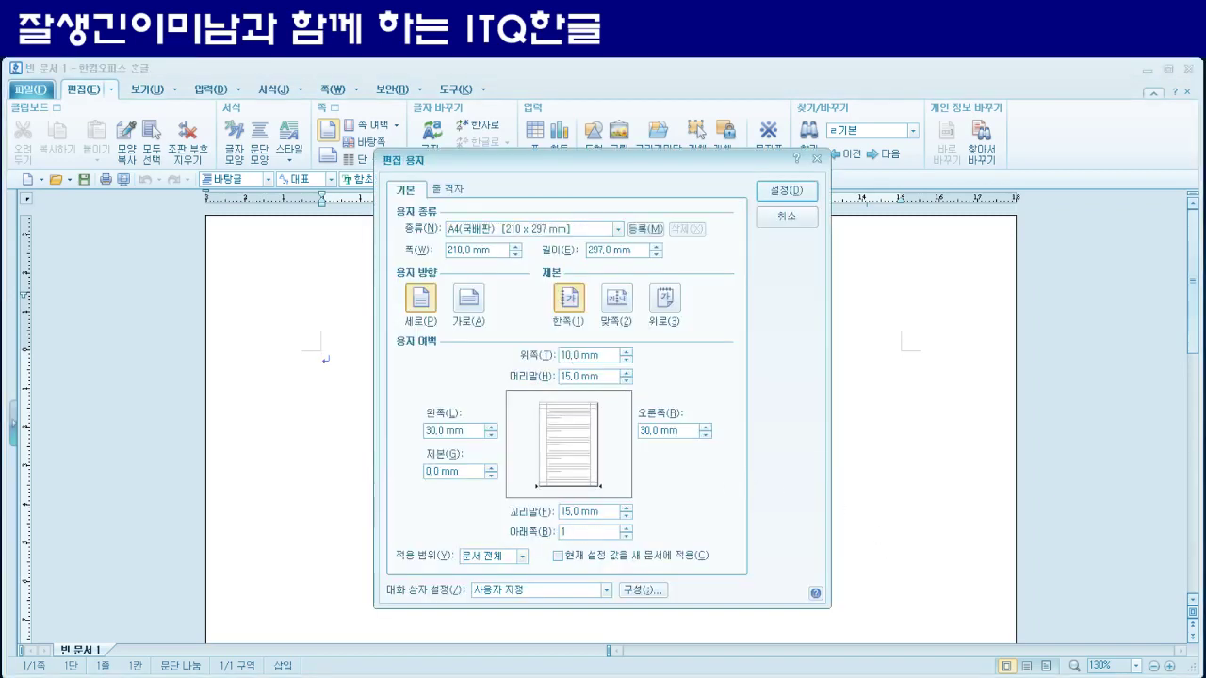
type("0")
key("Tab")
type("11")
key("Tab")
type("11")
key("Tab")
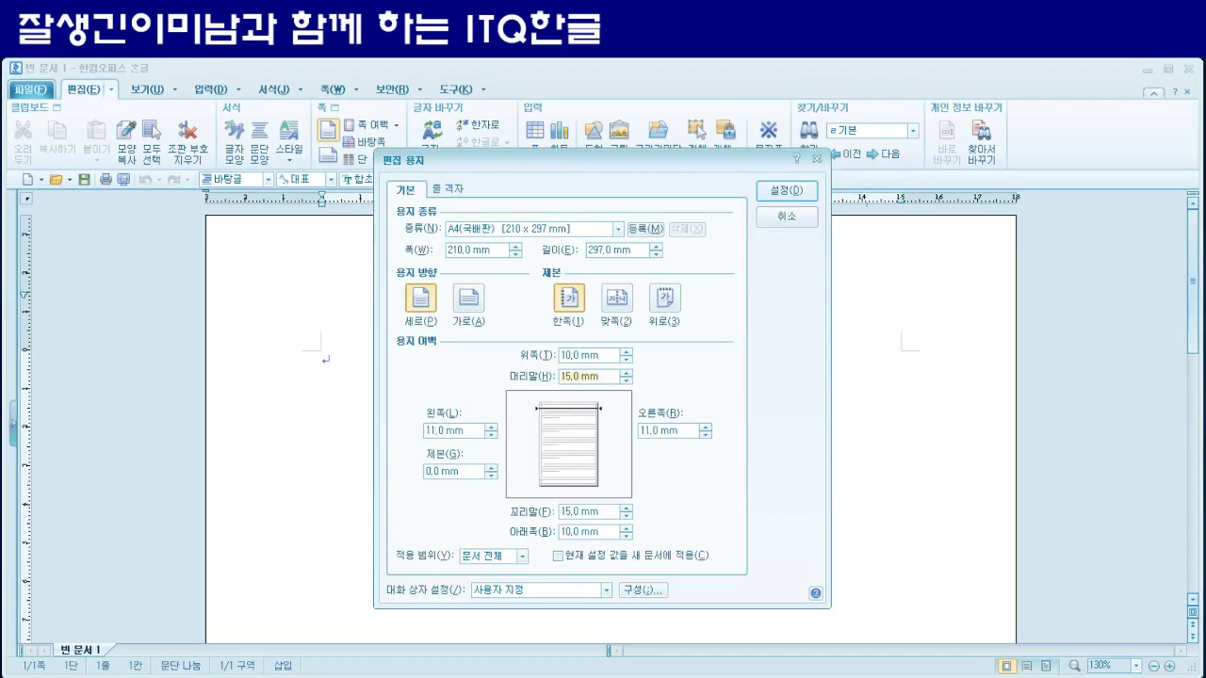
- Set the header and footer margins to 10 mm and apply the page setup
type("10")
key("Tab")
type("10")
key("Return")
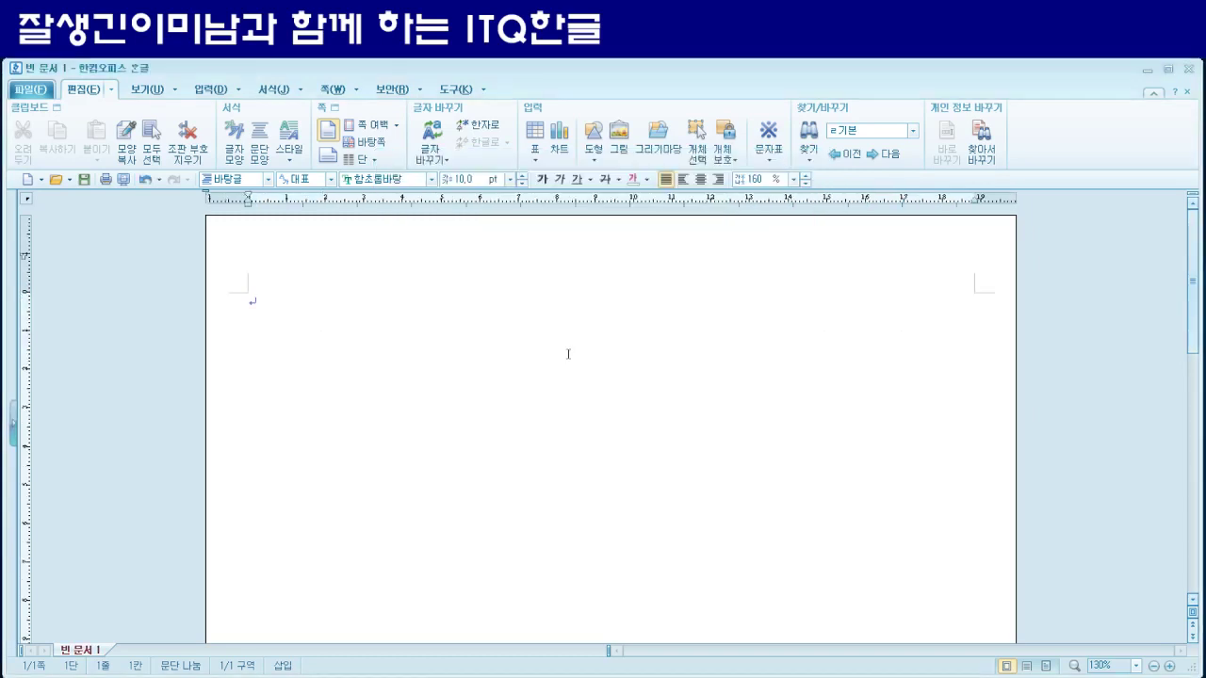
- Enter the question numbers "1." and "2." on the first page, separated by two blank lines
type("1.")
key("Return")
key("Return")
key("Return")
type("2.")
key("Return")
key("Return")
- Start a new section on the second page and enter "3." followed by a line with "(1)" and "(2)" spaced apart
key("ctrl+Return")
type("3.")
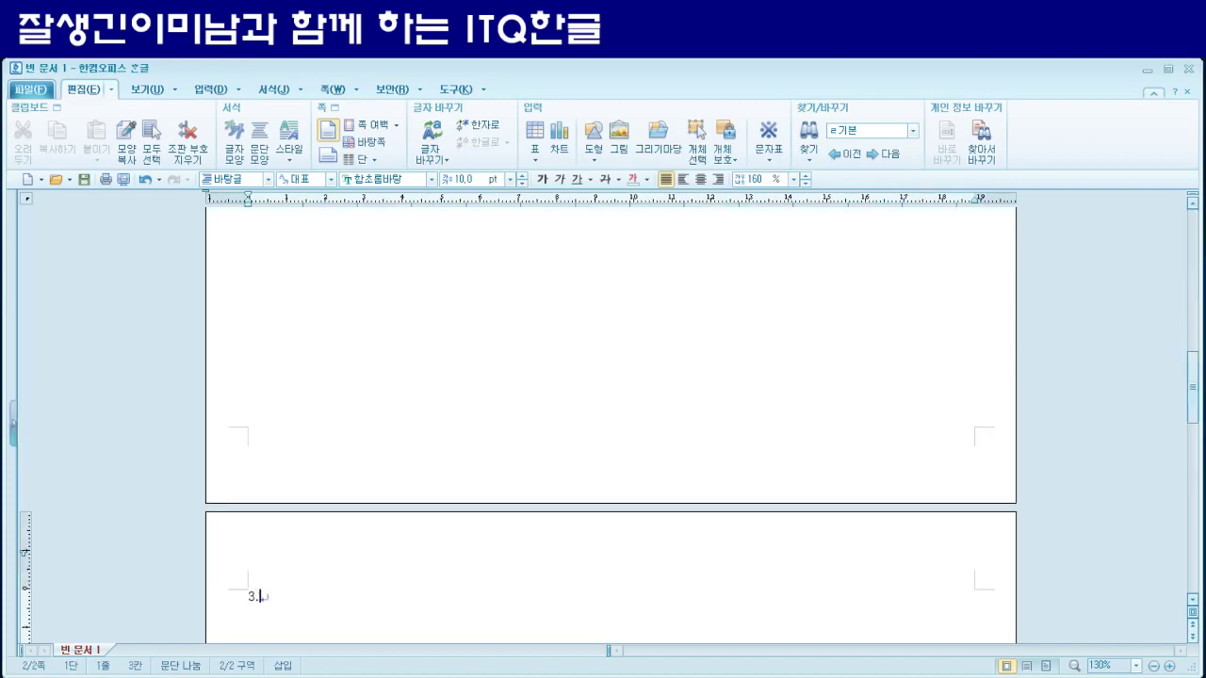
key("Return")
type("(1)     (3")
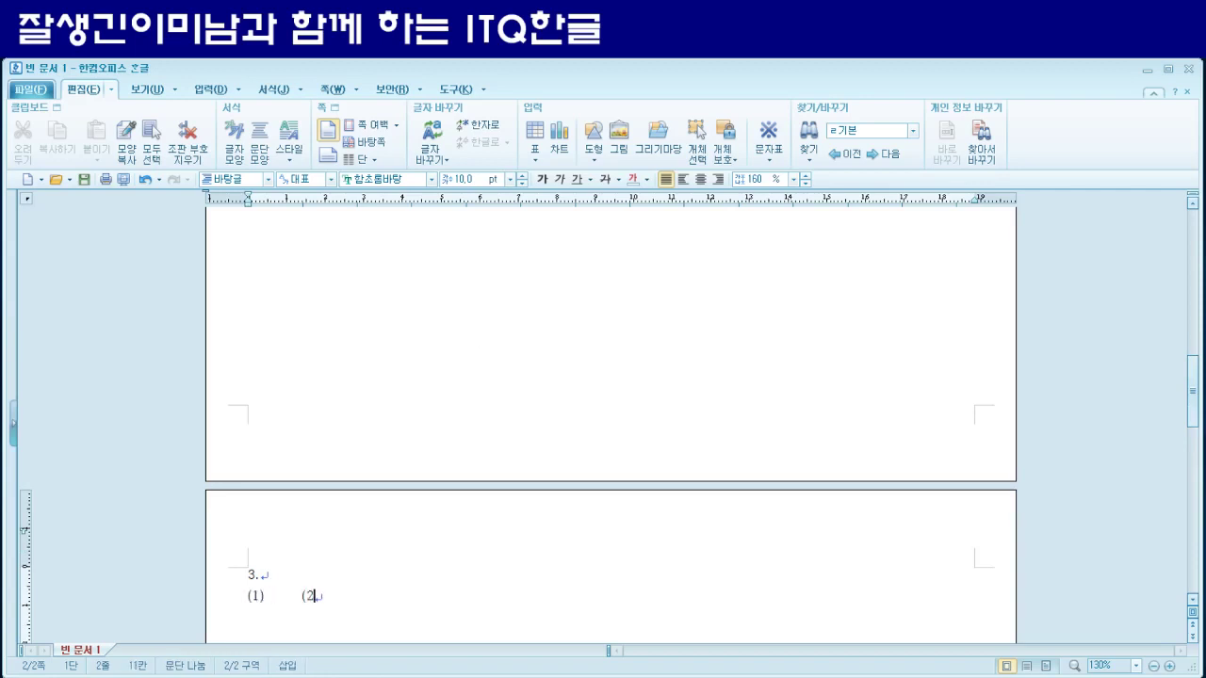
type(")")
key("Return")
- Add the question number "4." after a blank line and start a third section on a new page
key("Return")
type("4.")
key("Return")
key("Return")
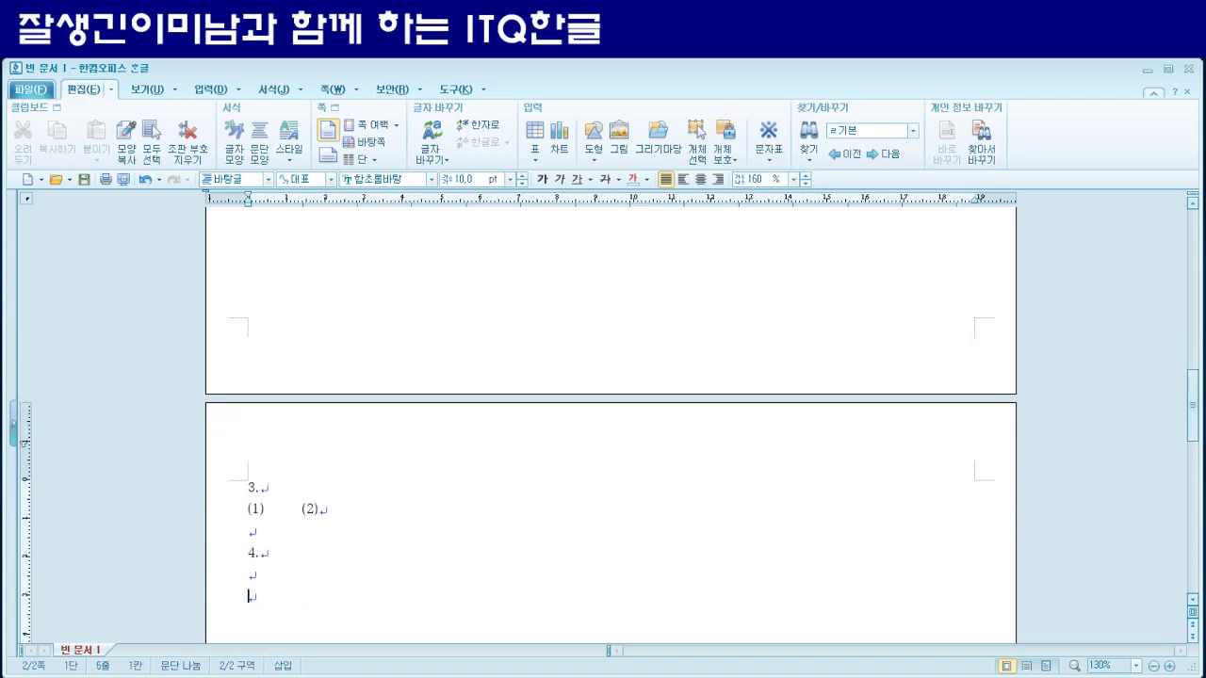
key("ctrl+Return")
scroll(460, 482, "up", 10)
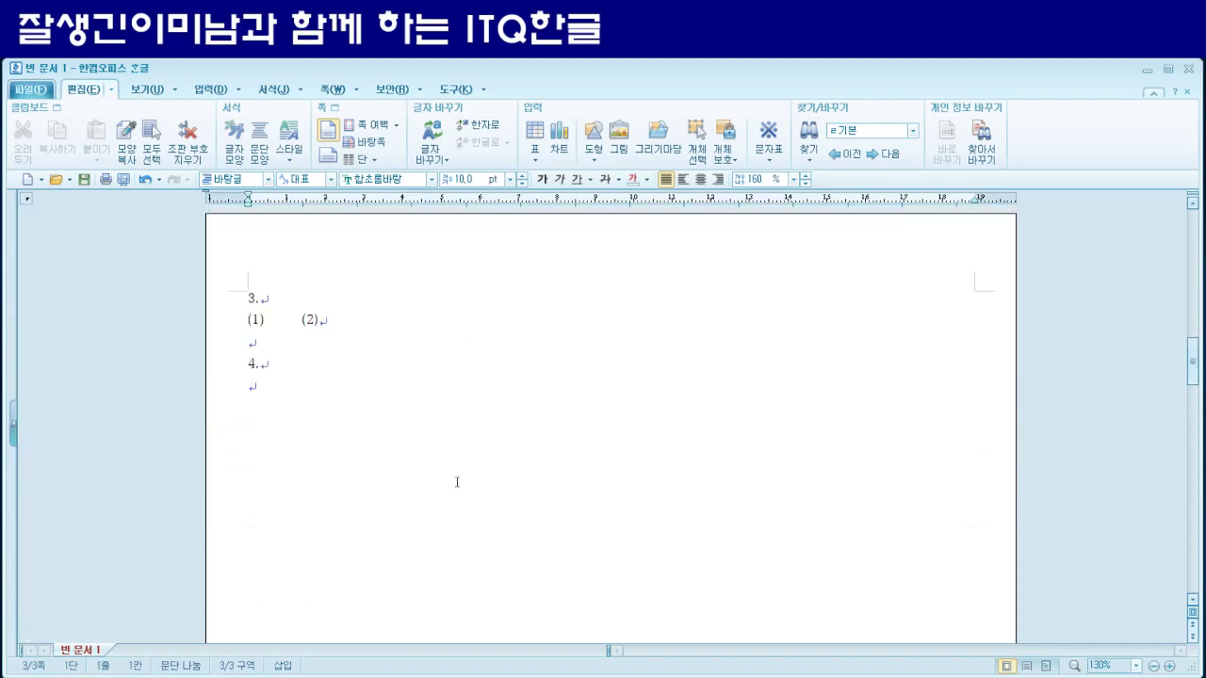
- Start a new equation after the "(1)" label and move the equation editor clear of the question text
left_click(283, 323)
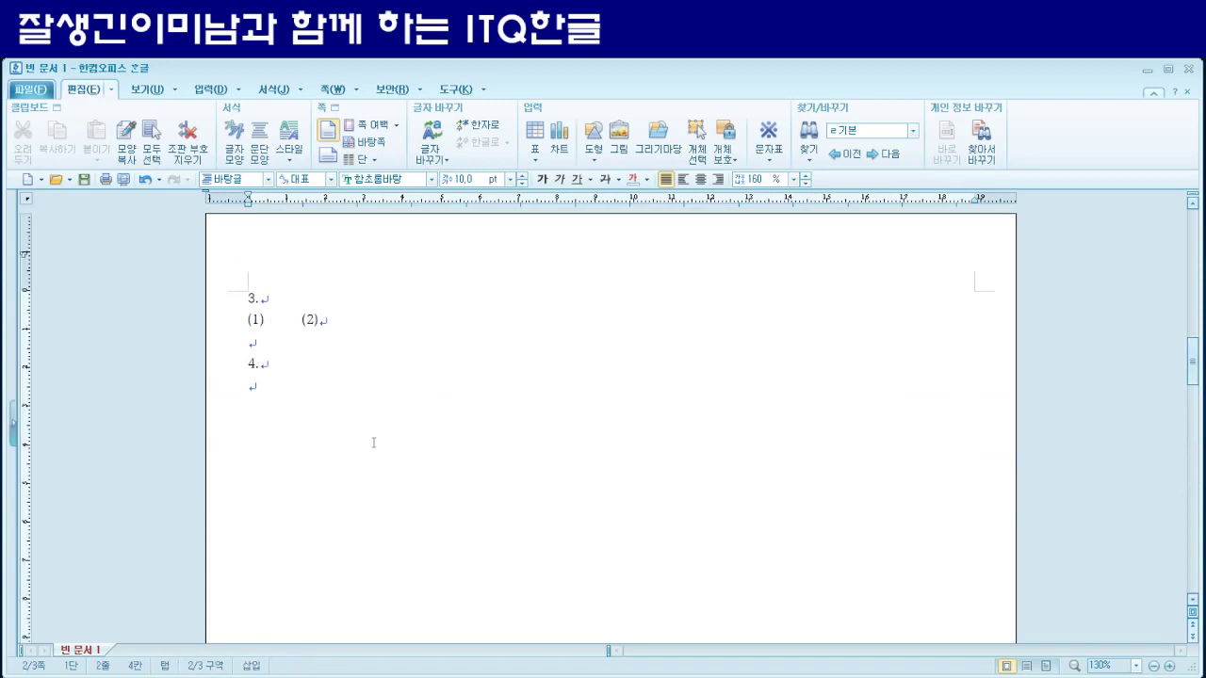
left_click(209, 89)
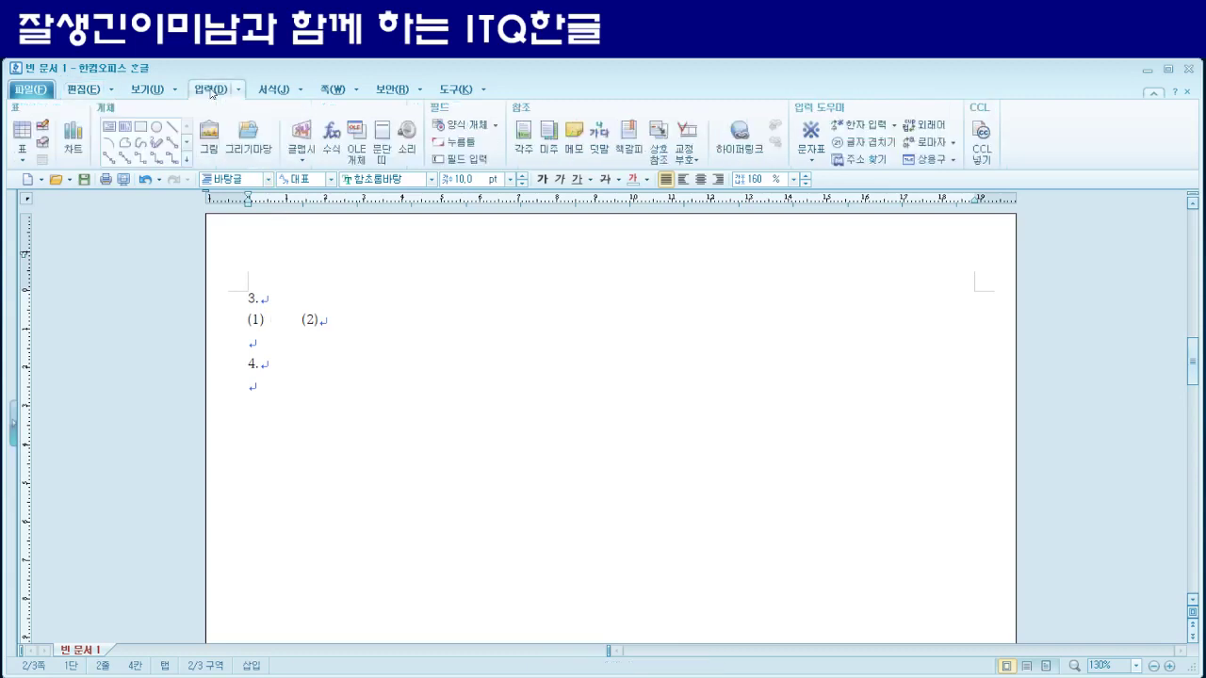
left_click(332, 137)
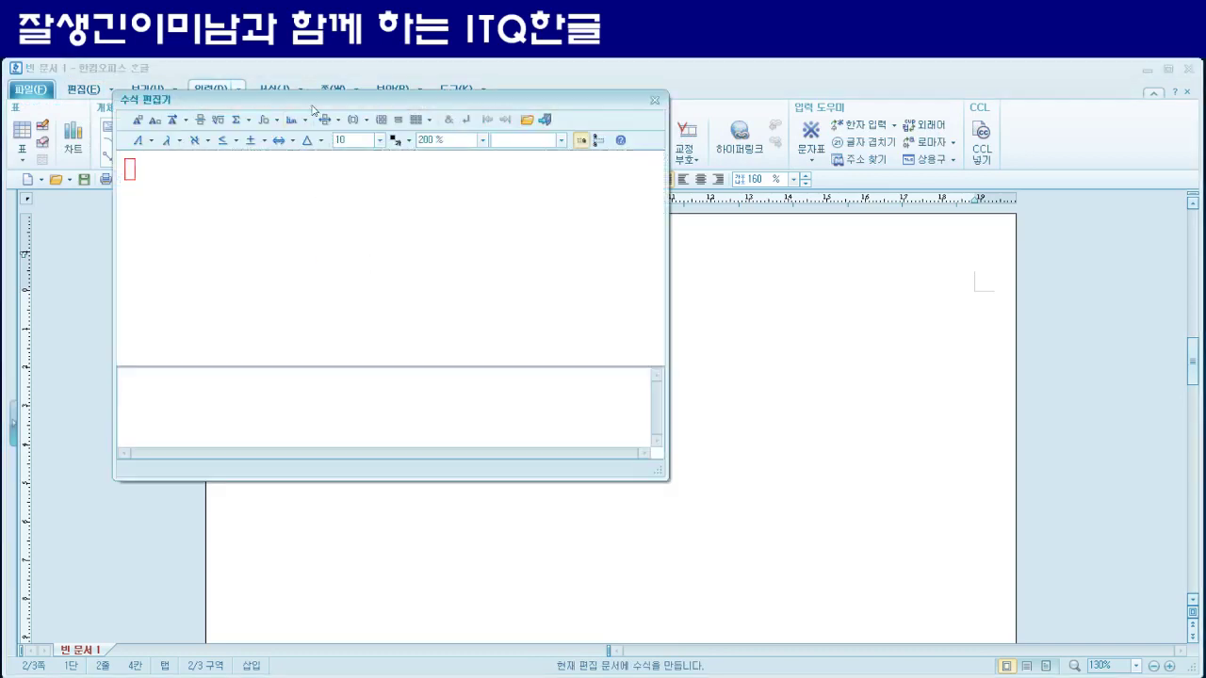
left_click_drag(320, 101, 546, 201)
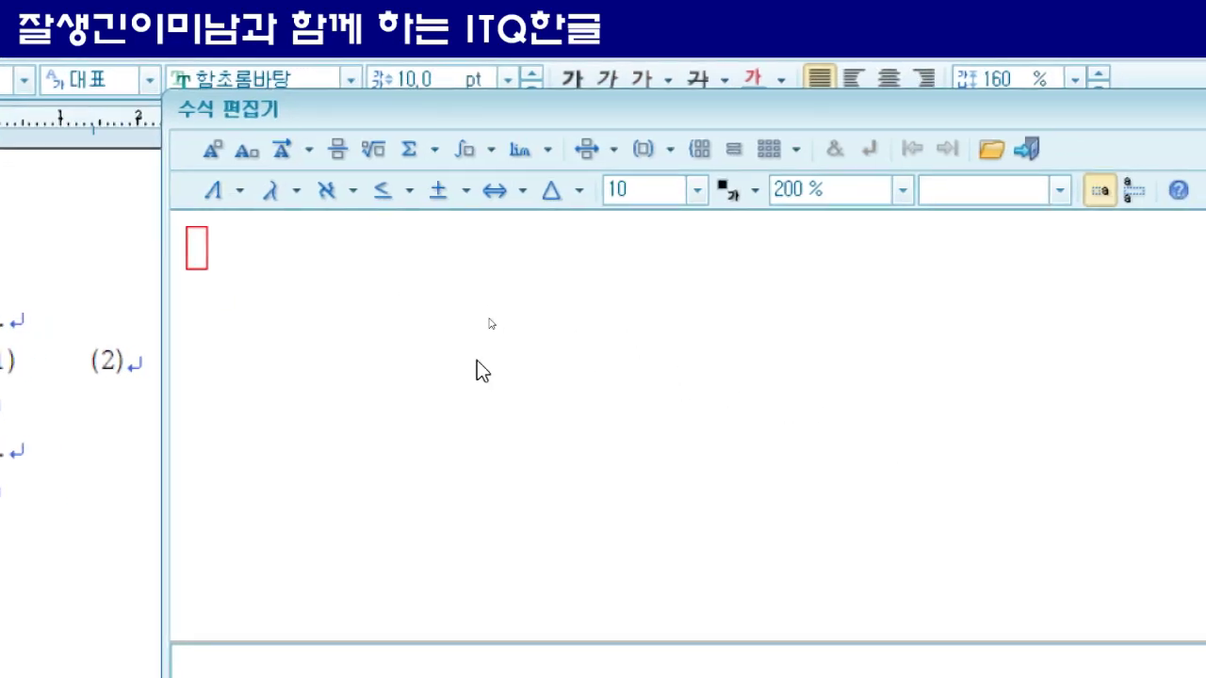
left_click(196, 251)
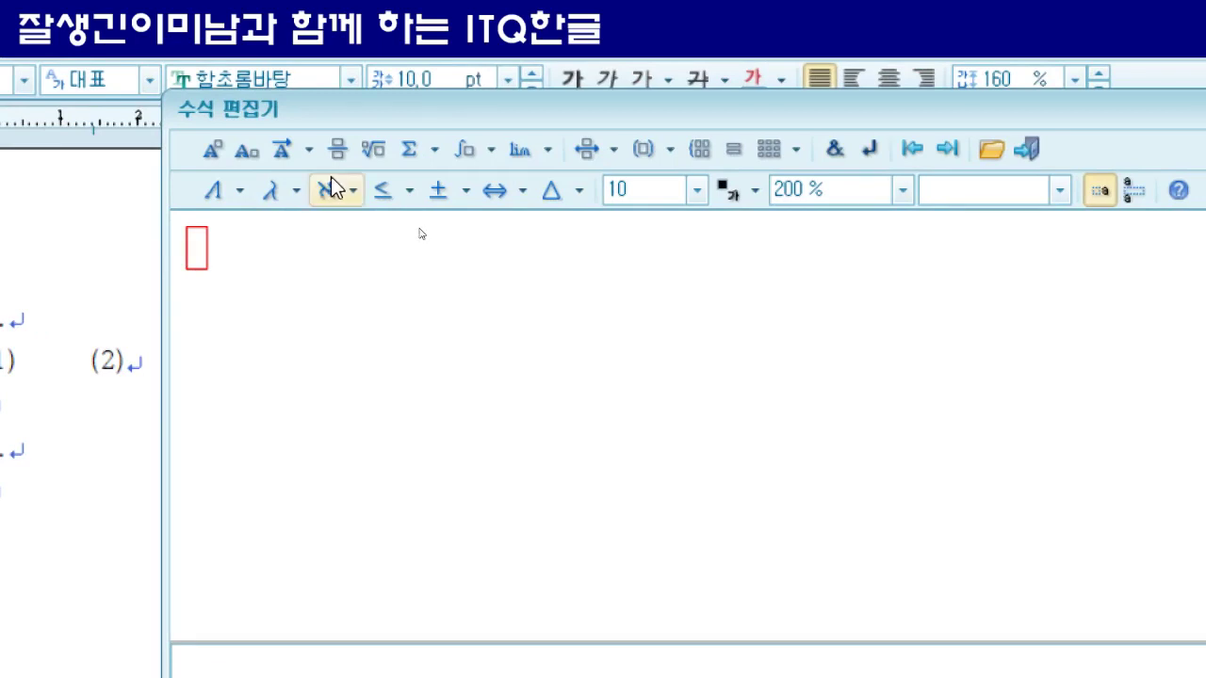
left_click(294, 192)
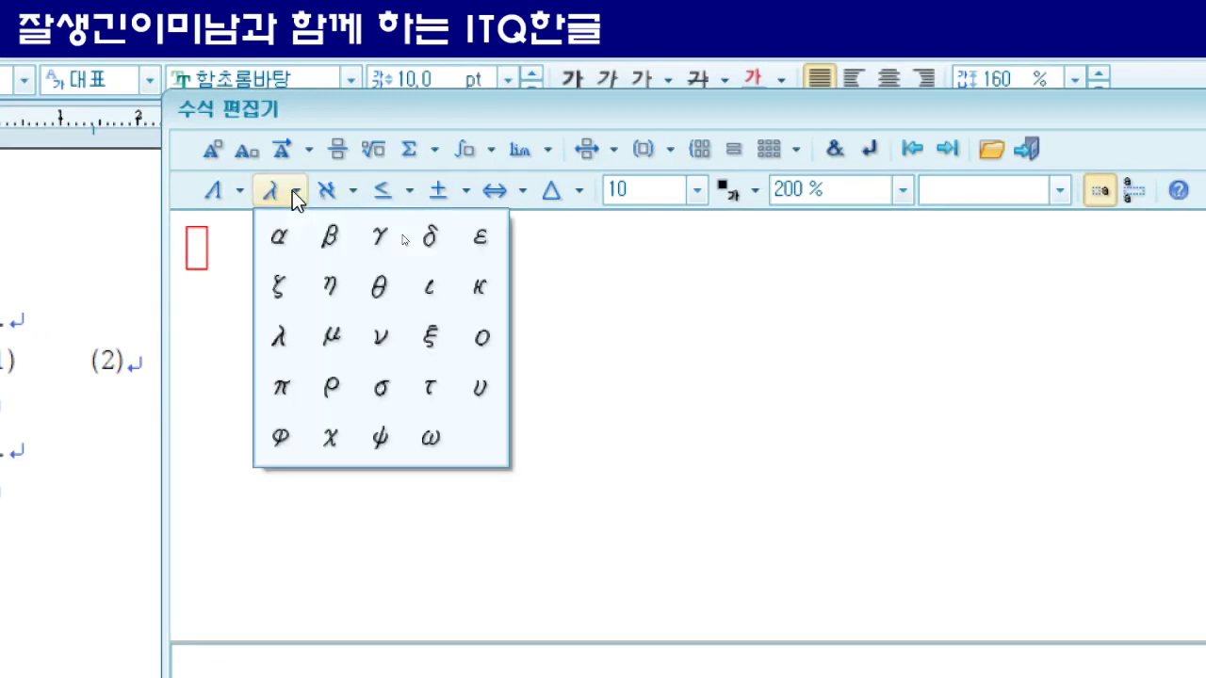
left_click(280, 336)
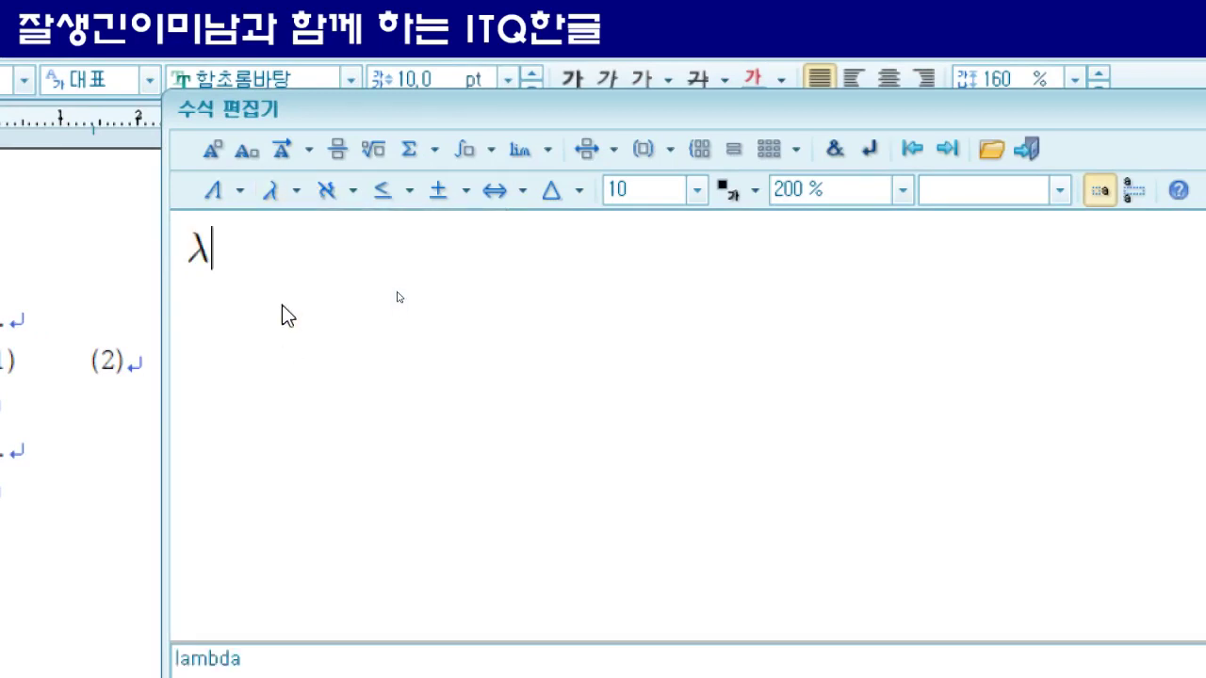
key("BackSpace")
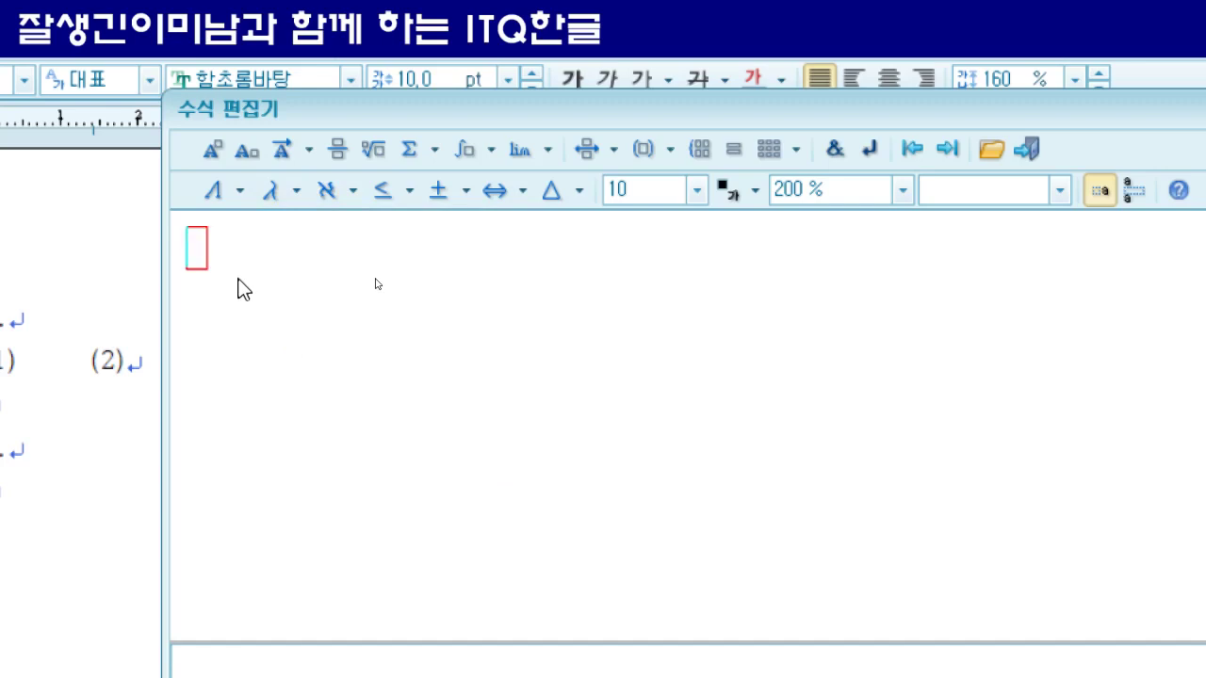
- Insert a fraction in the equation with 1 as numerator and λ as denominator
left_click(337, 151)
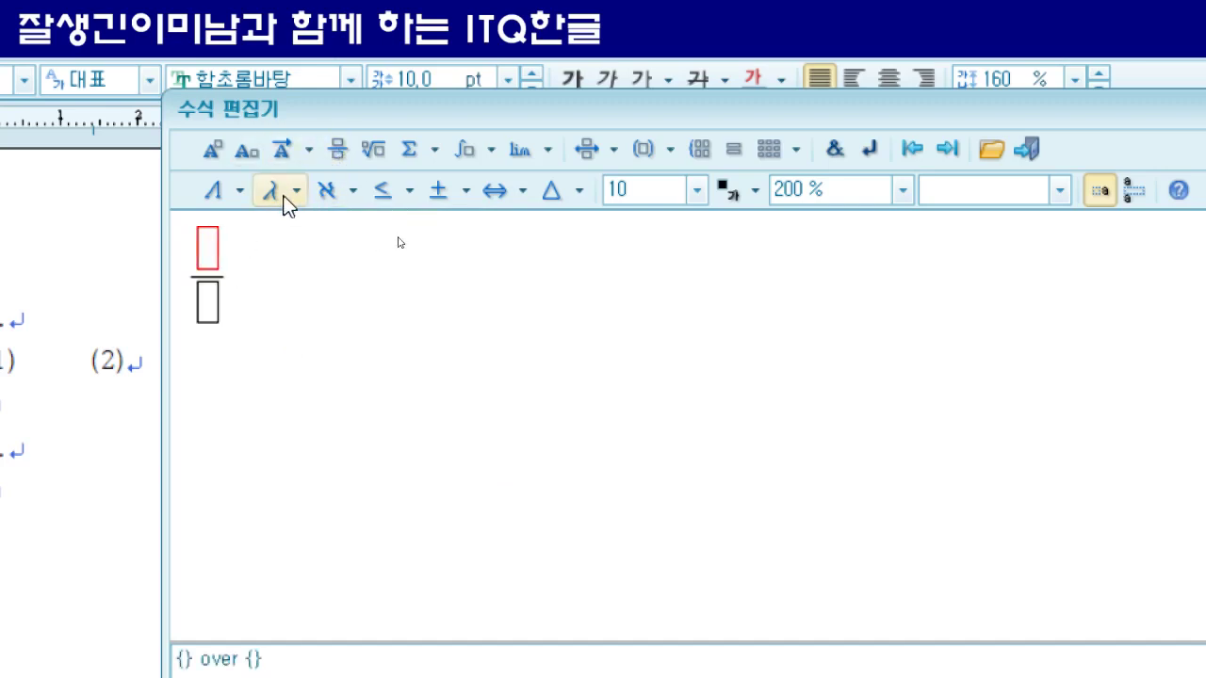
type("1")
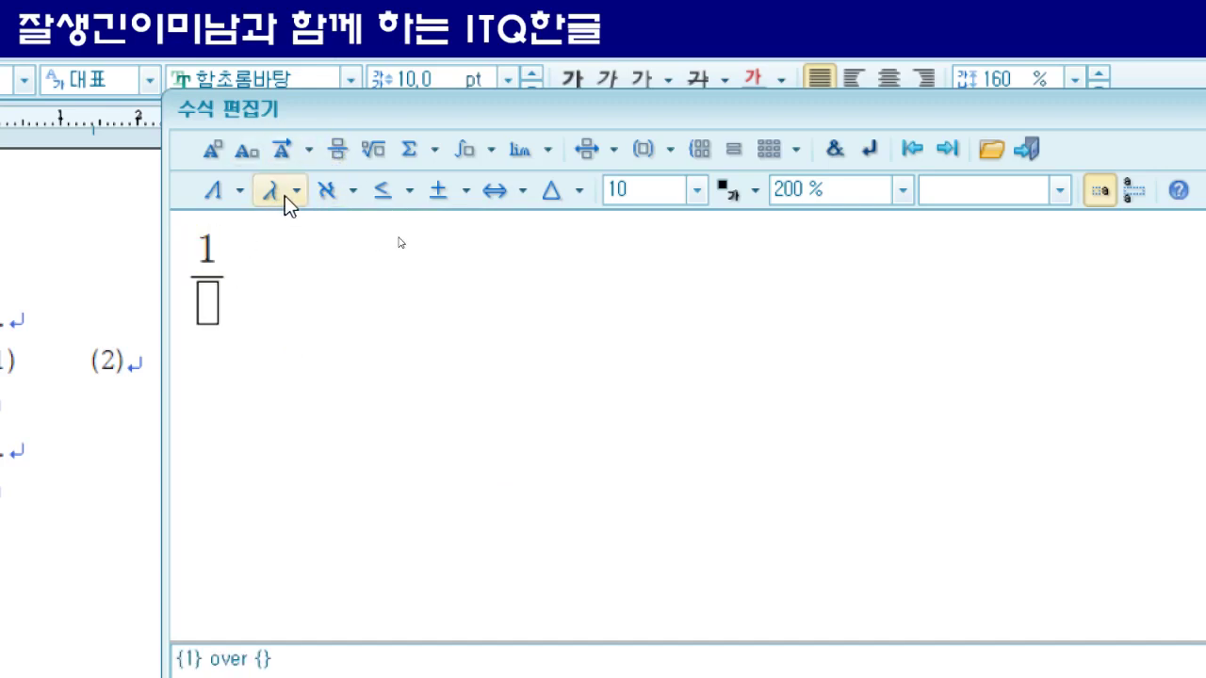
key("Tab")
left_click(284, 195)
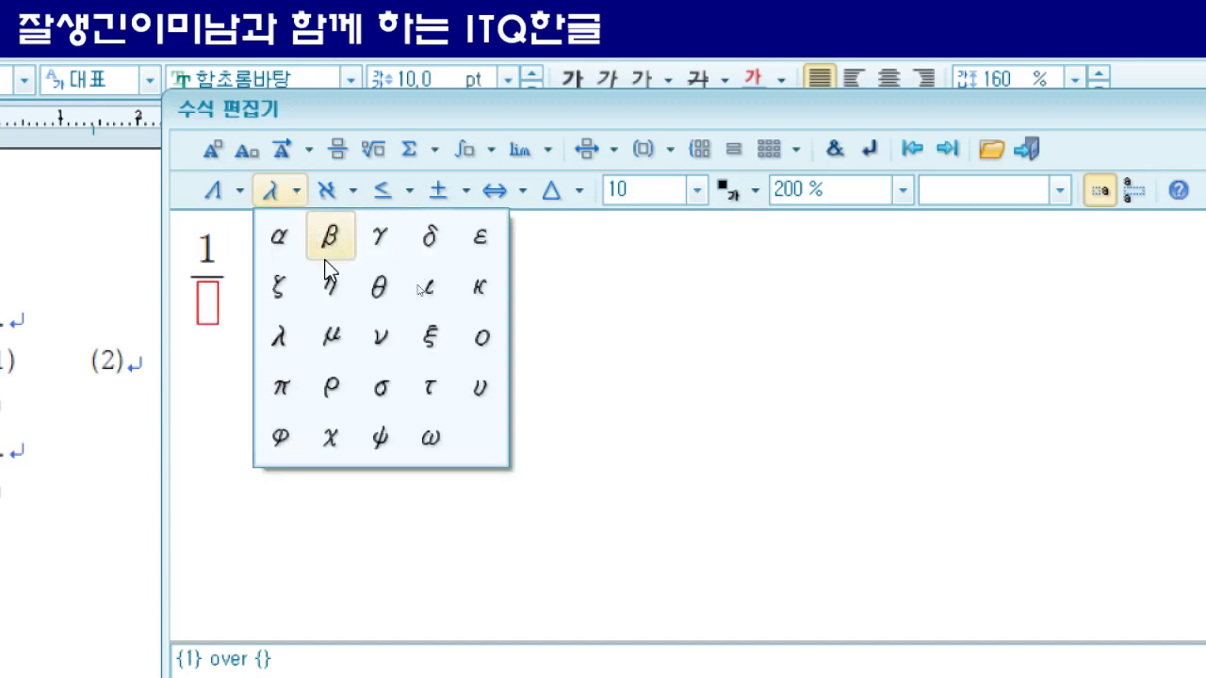
left_click(287, 341)
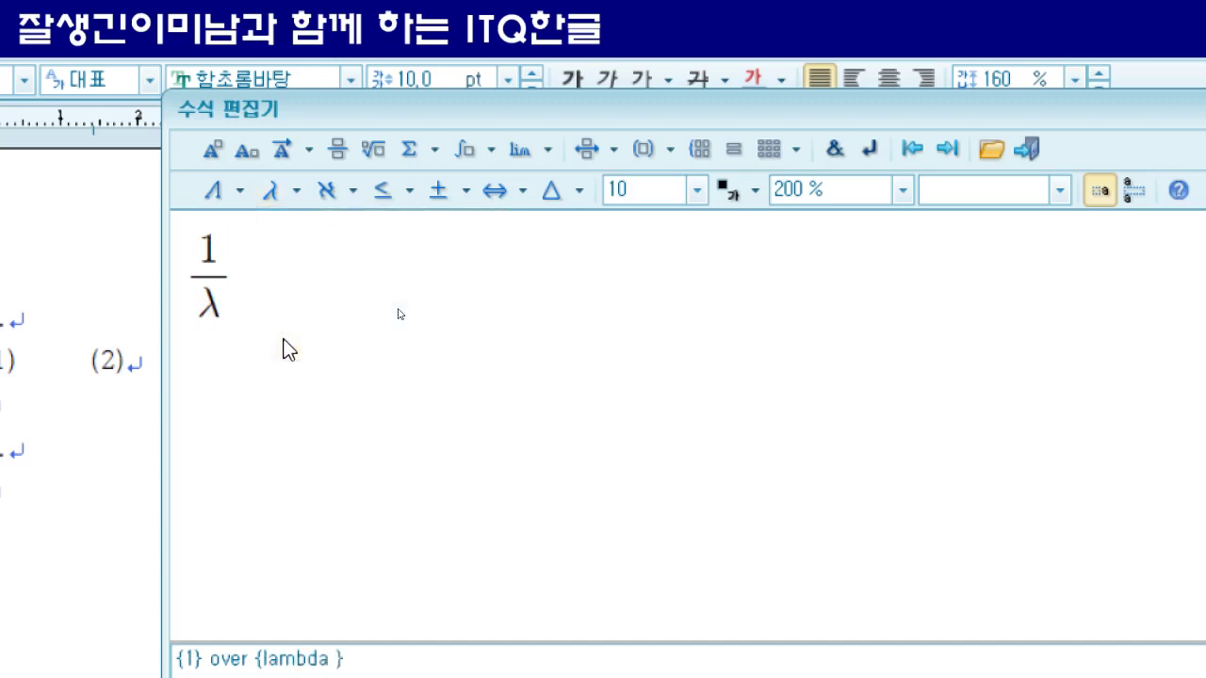
- Continue the equation after the fraction with = 1.097 × 10 raised to the power 5
key("Tab")
type("=")
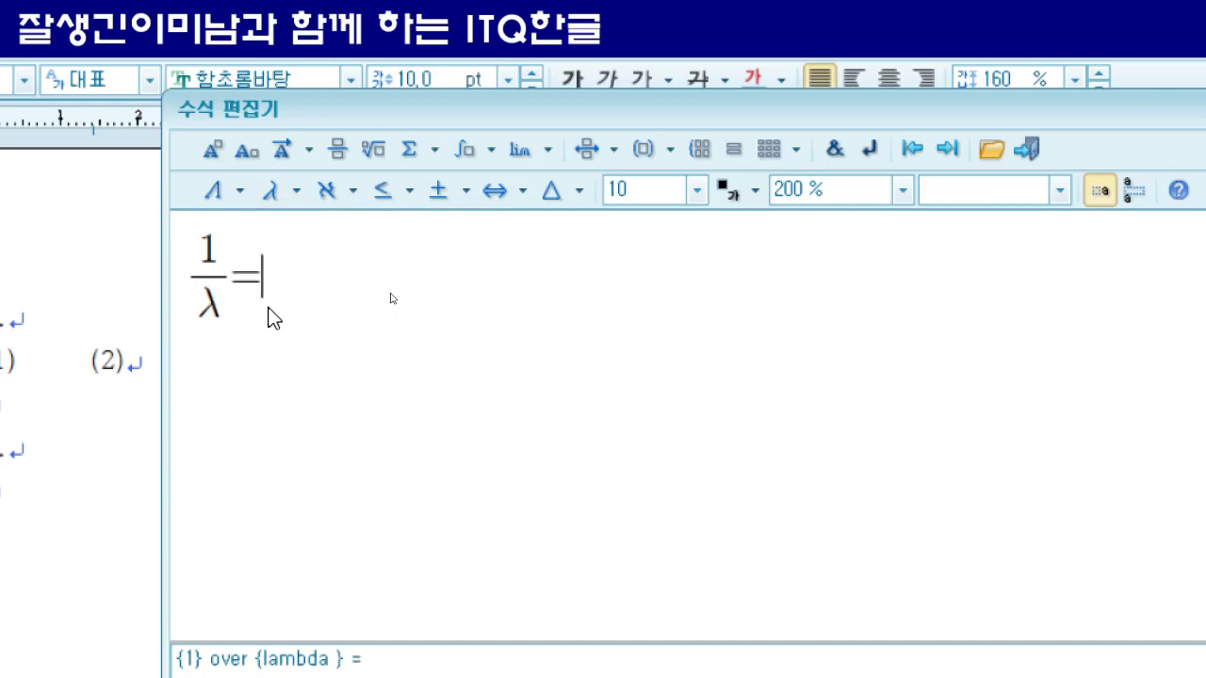
type("1.097")
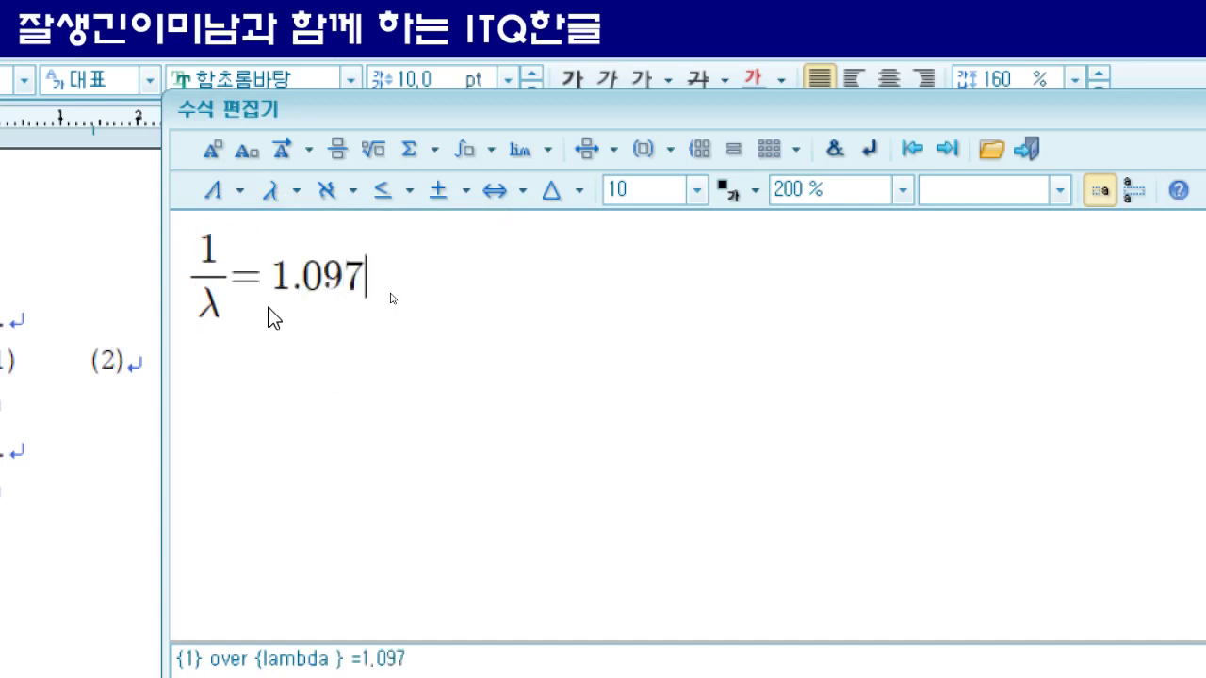
left_click(448, 188)
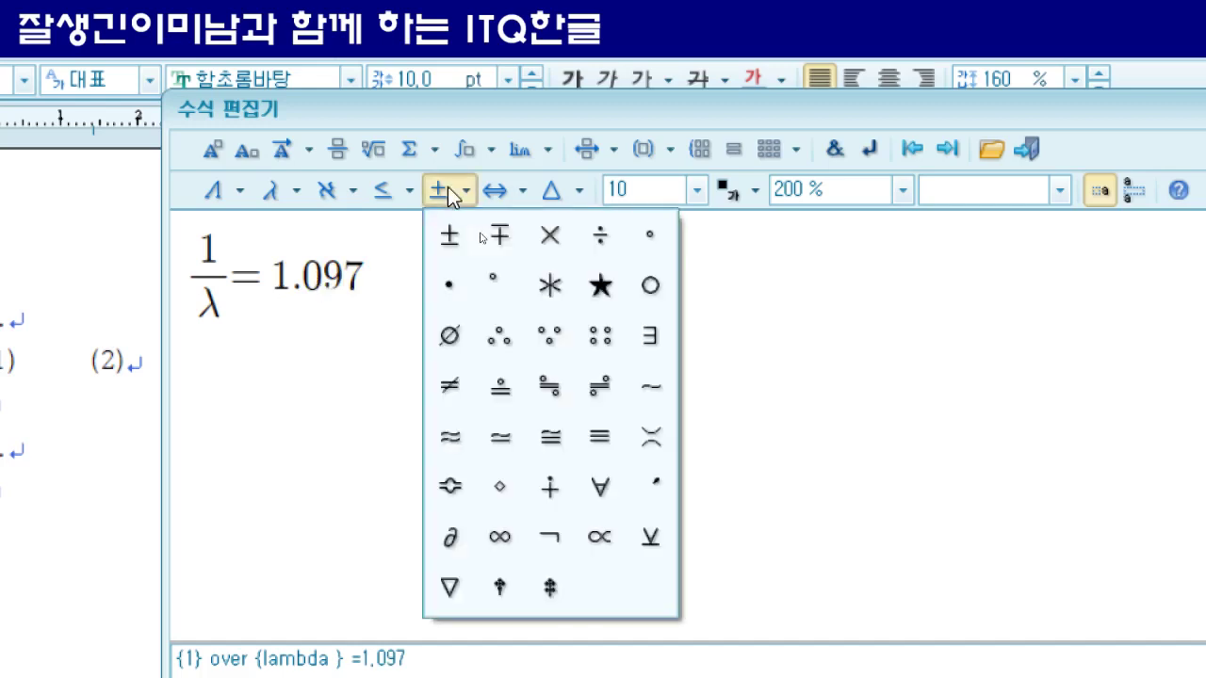
left_click(551, 235)
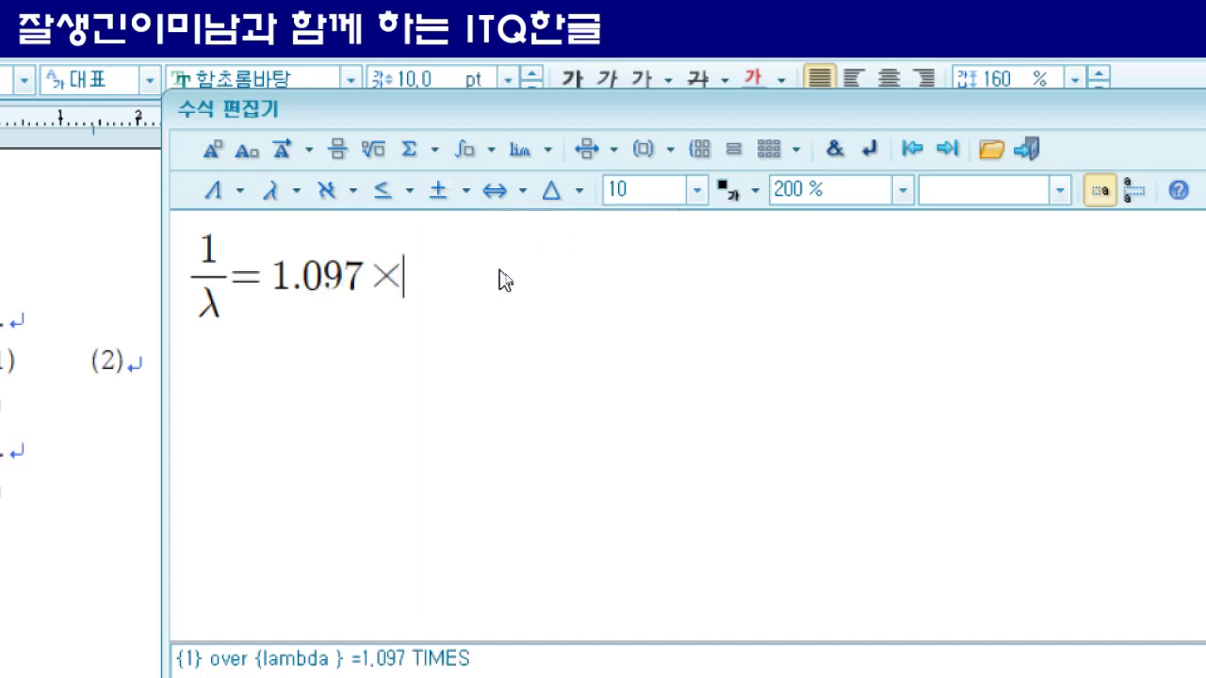
type("10")
left_click(213, 149)
type("5")
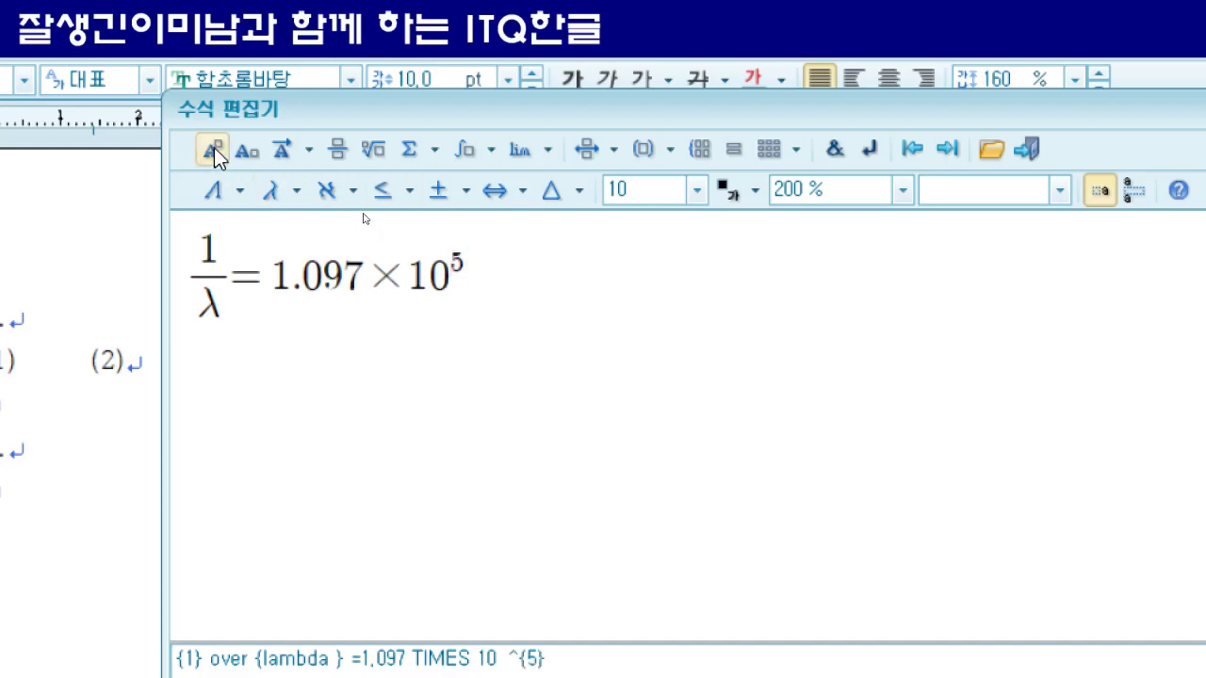
key("Right")
- Add an opening parenthesis and a fraction of 1 over 2 squared to the equation
type("(")
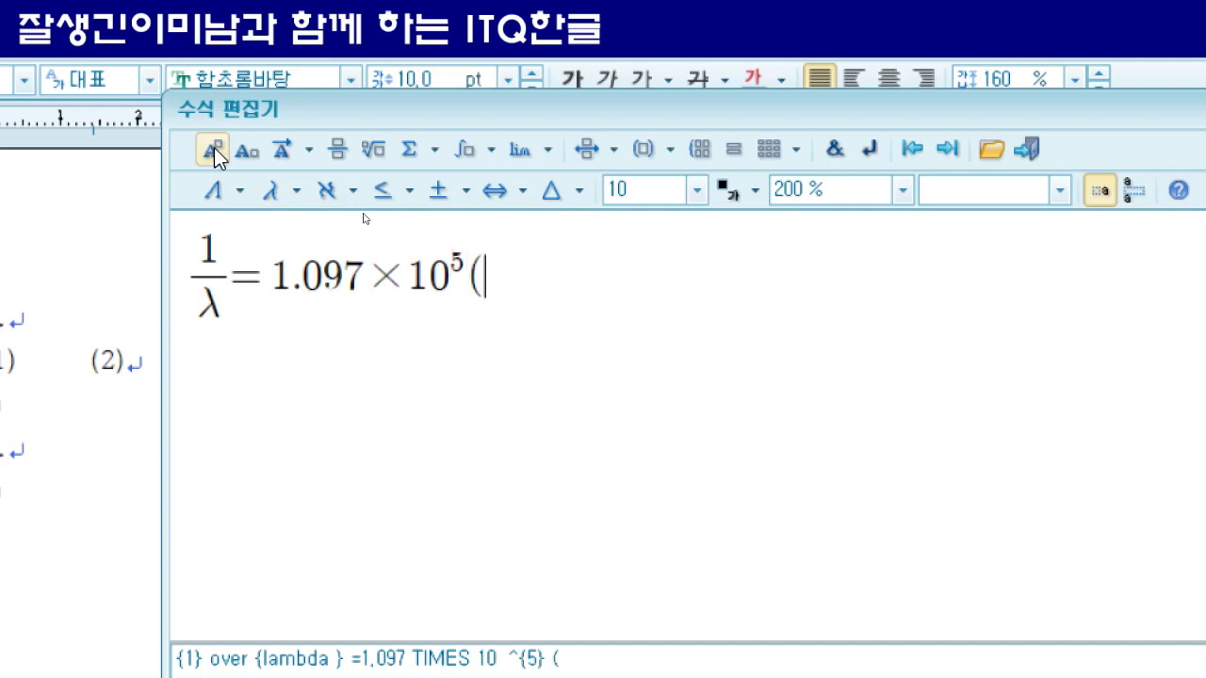
left_click(337, 150)
type("1} over {}")
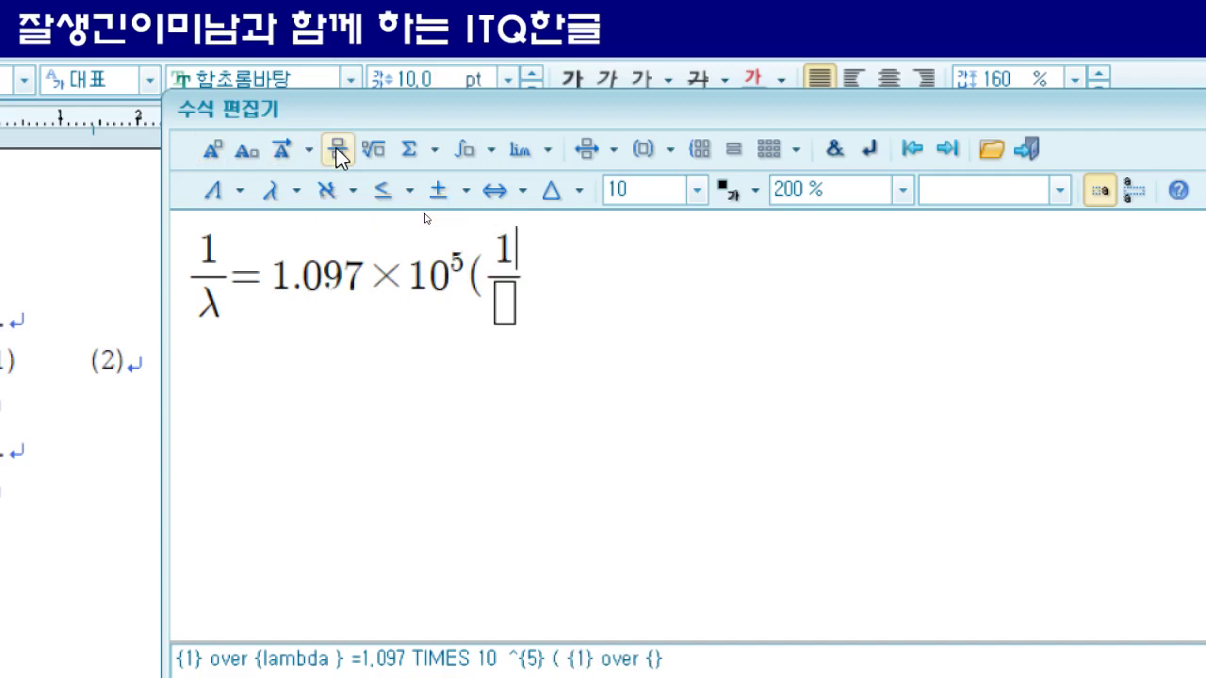
key("Tab")
type("2")
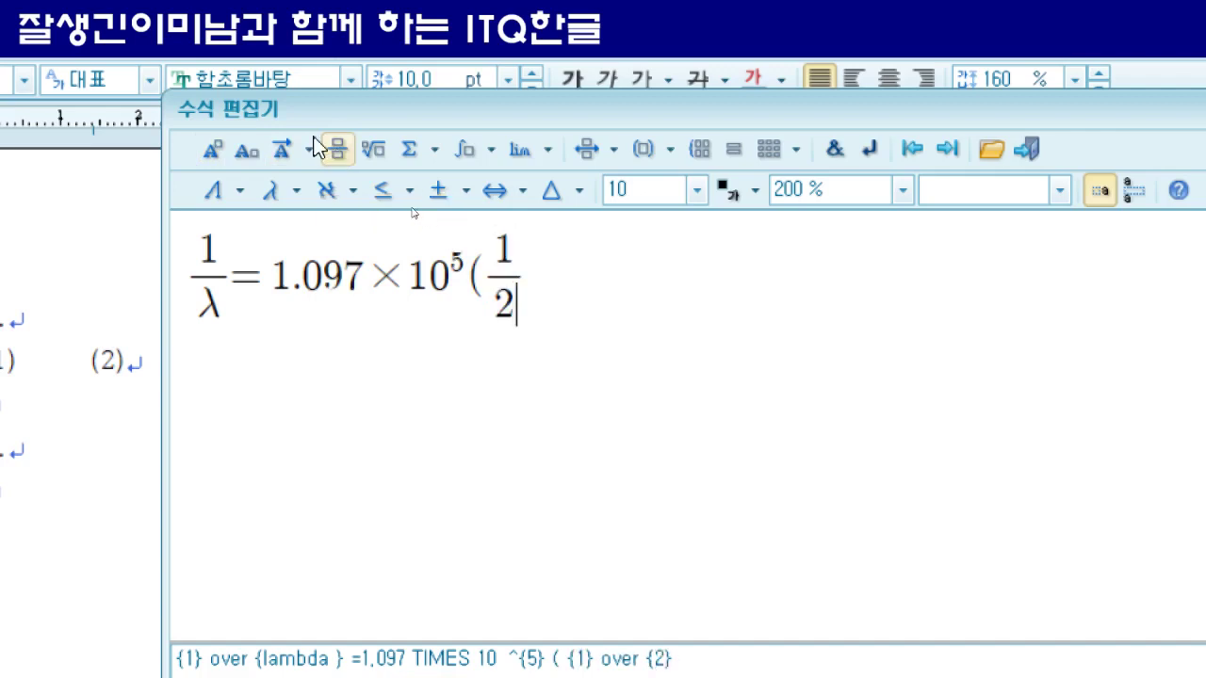
left_click(211, 155)
type("2}} ")
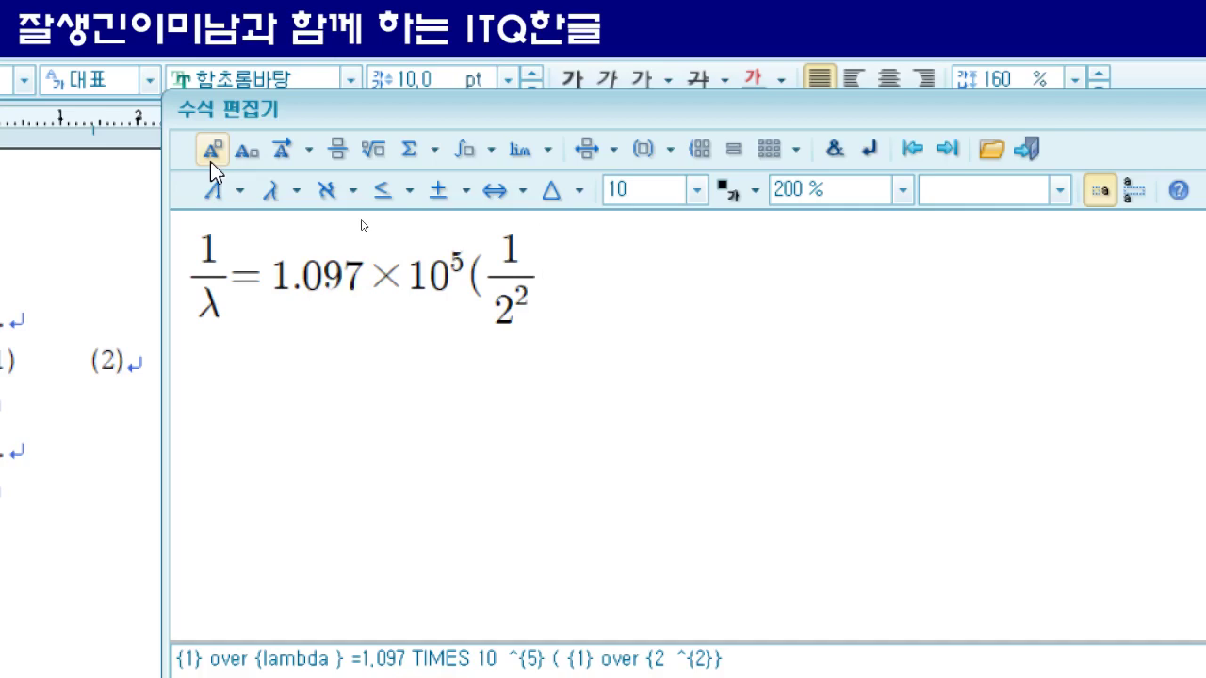
- Append a minus sign and a fraction of 1 over n squared to the equation
type("-")
left_click(337, 150)
type("1} over {}")
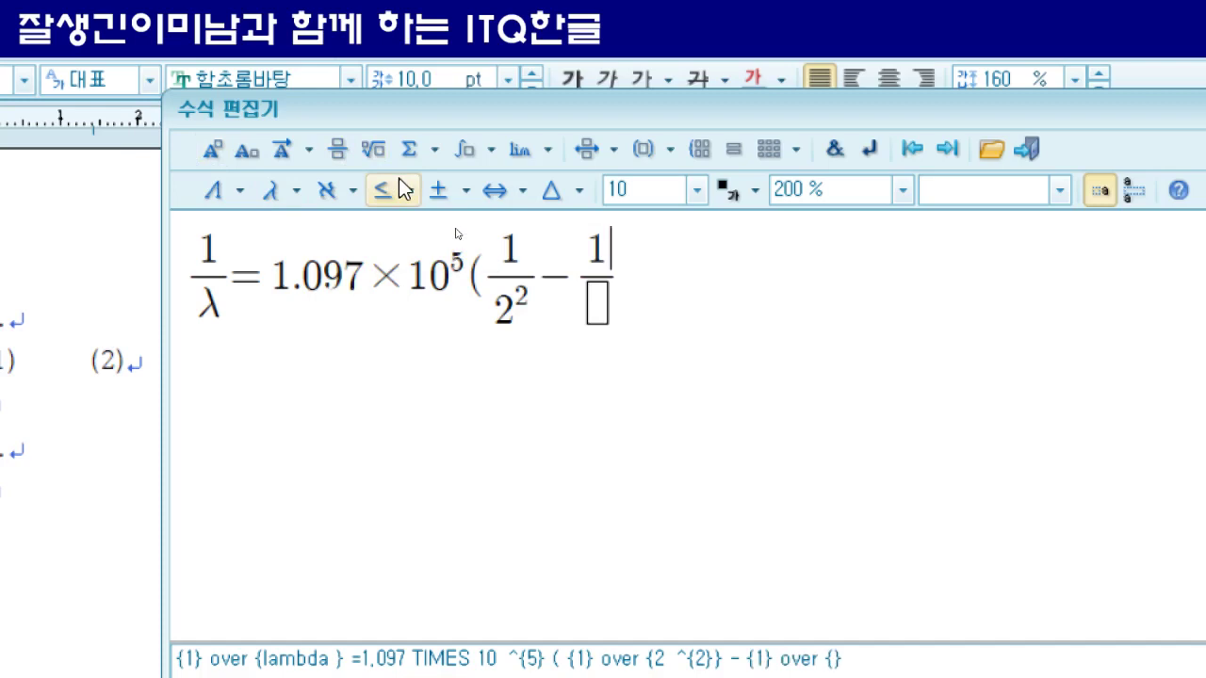
key("Tab")
type("n")
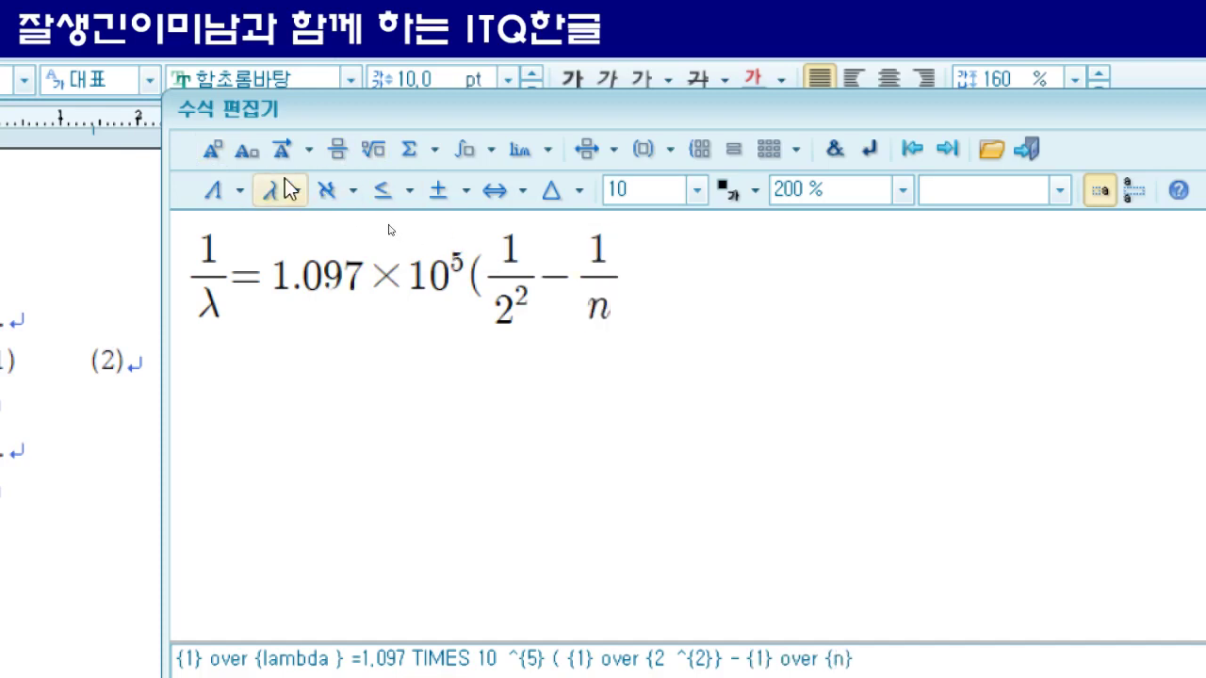
left_click(205, 148)
type("2")
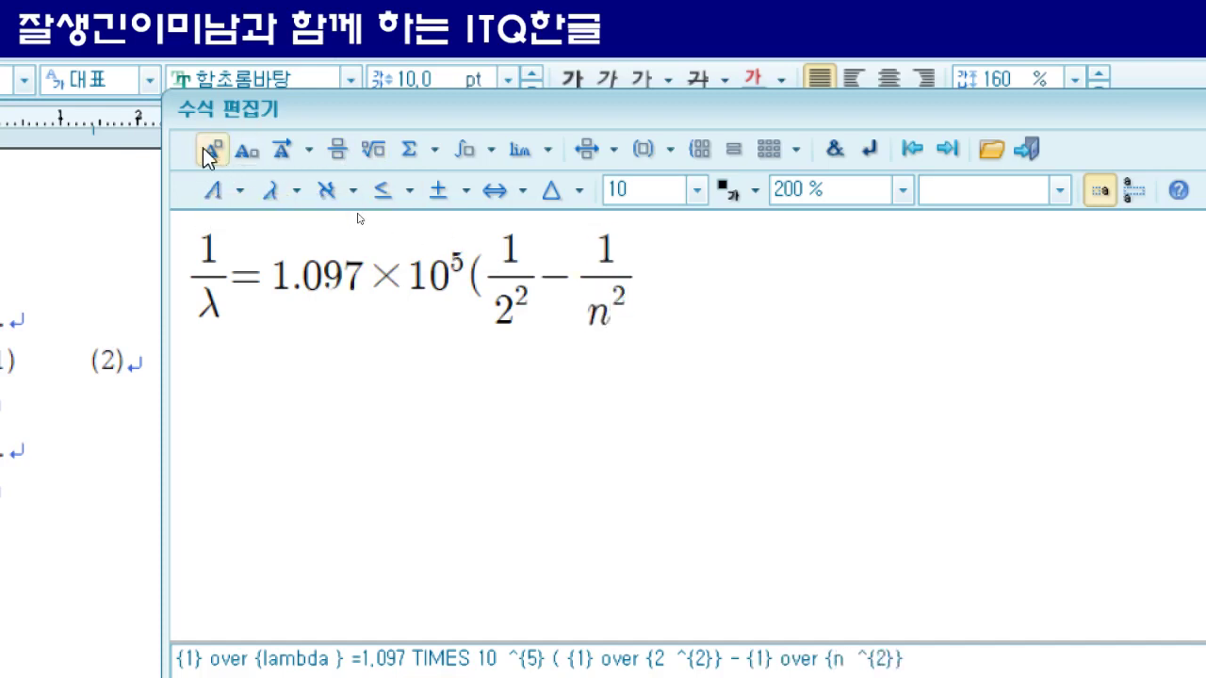
- Close the parenthesis after the last fraction and insert the finished equation into the document
key("Tab")
key("Tab")
type(")")
left_click(1035, 148)
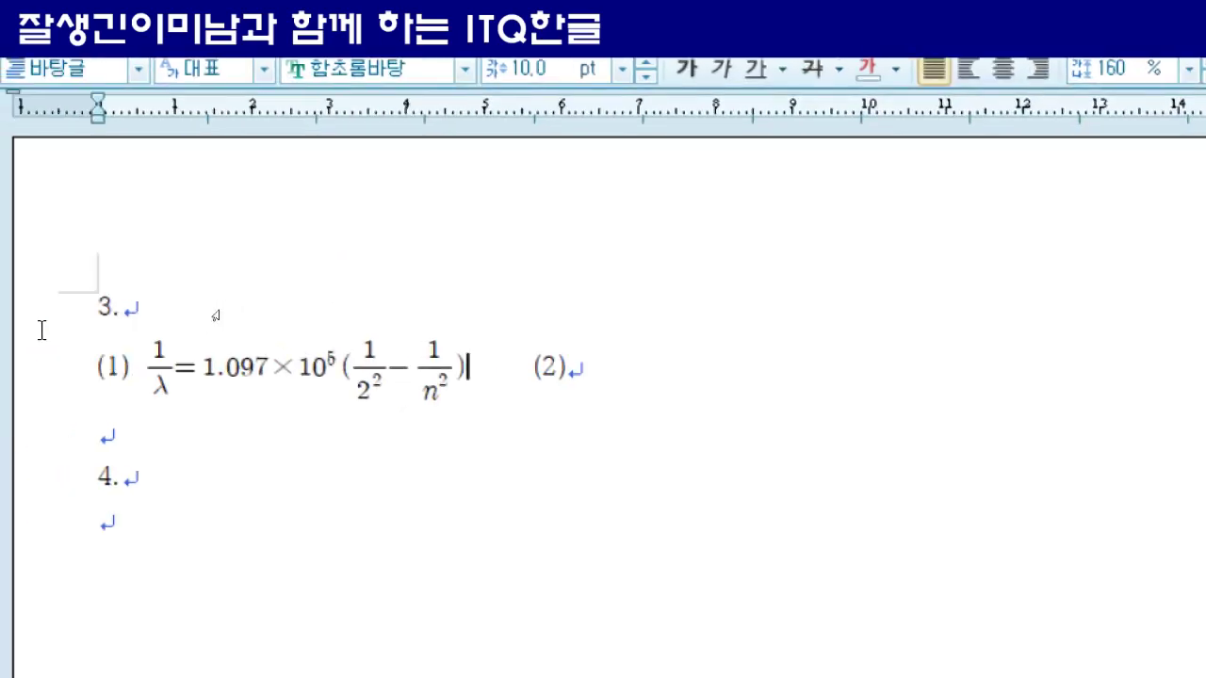
- Start a new equation after (2) with an integral whose lower limit is a and upper limit is b
left_click(579, 366)
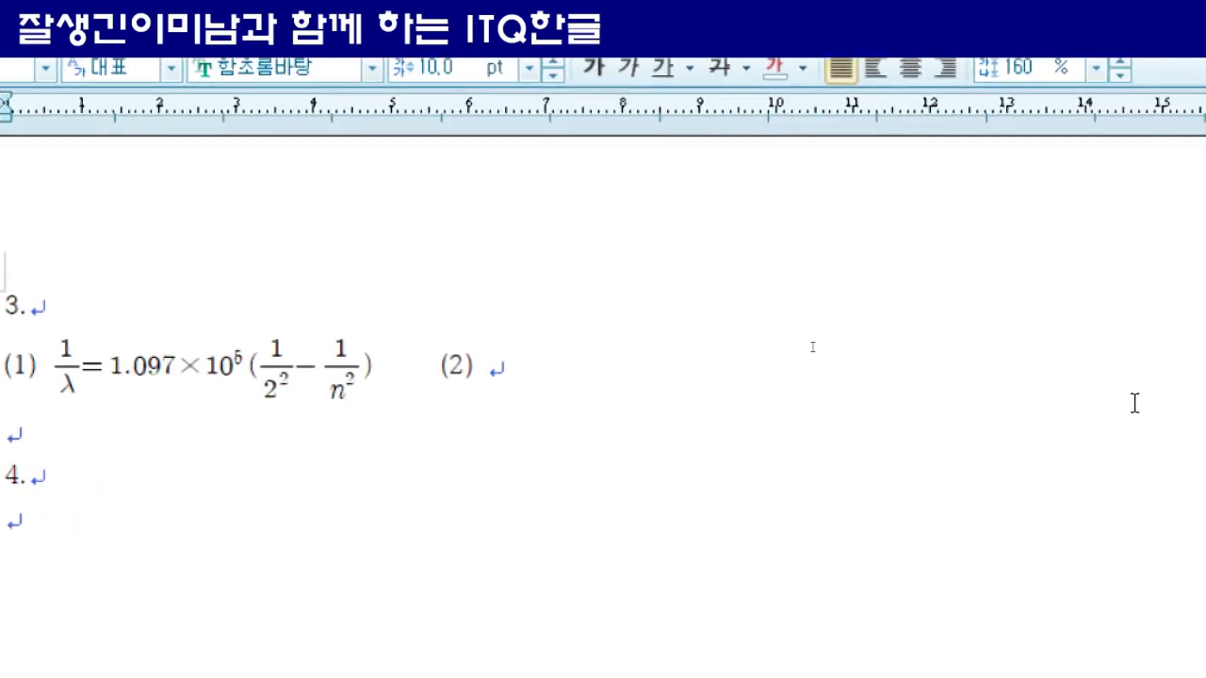
key("ctrl+n")
key("m")
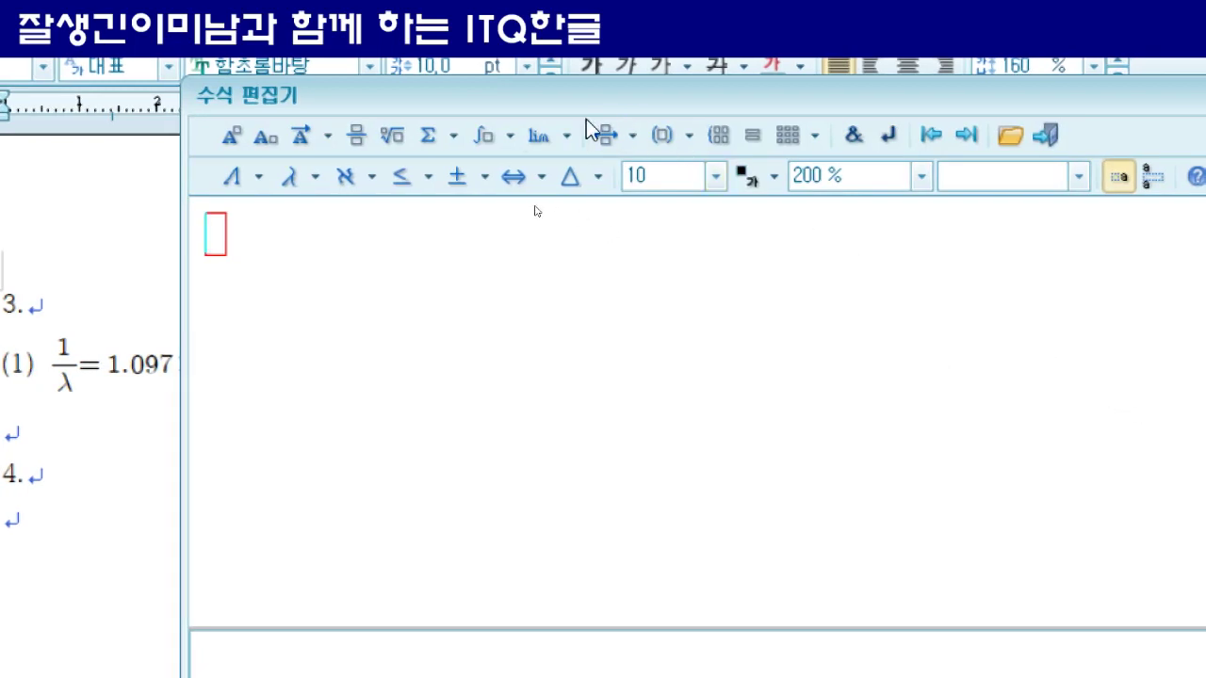
left_click(509, 136)
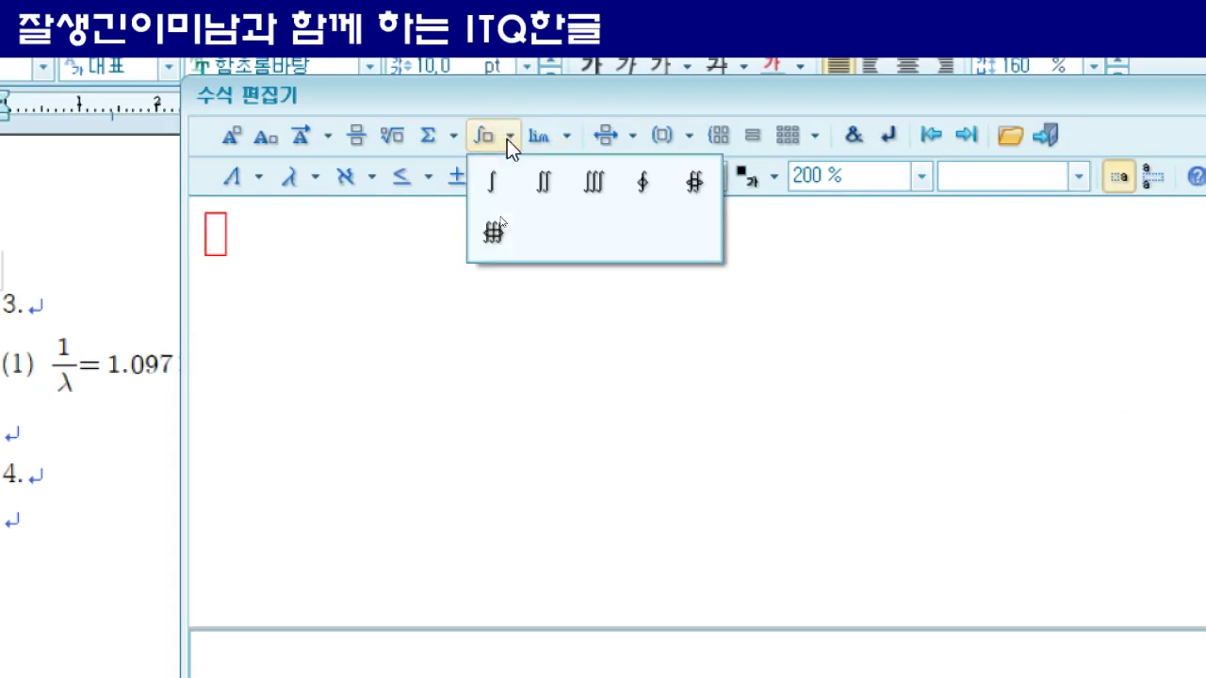
left_click(493, 193)
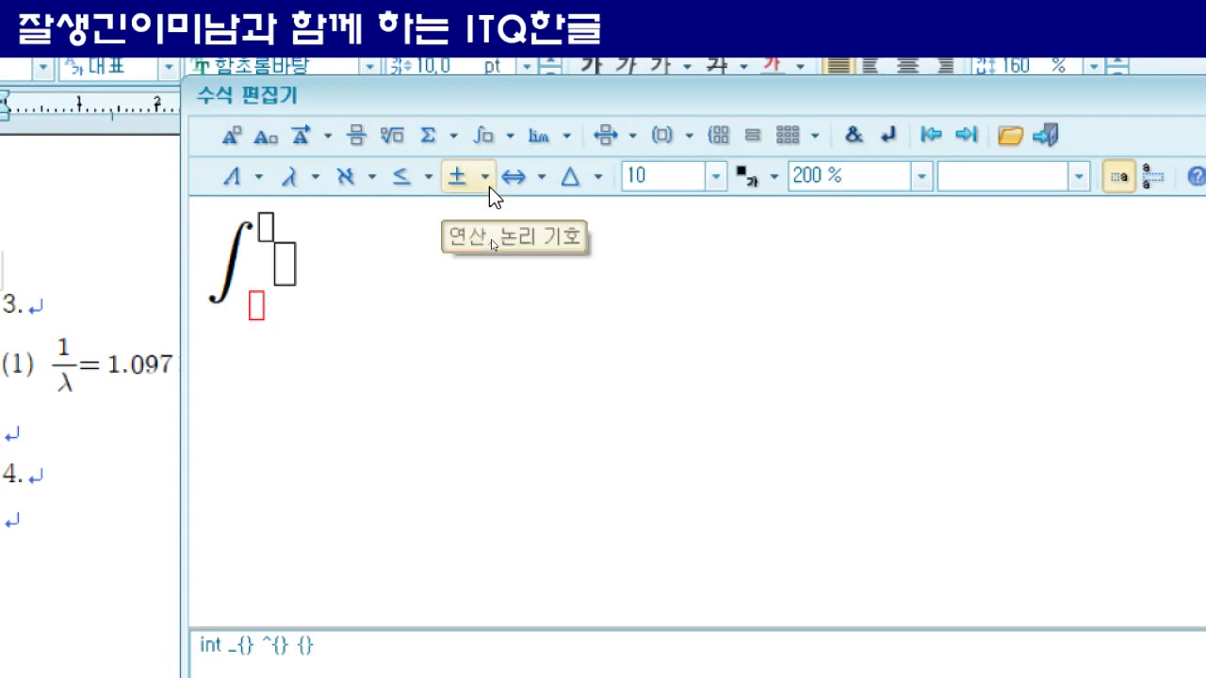
type("a")
key("Tab")
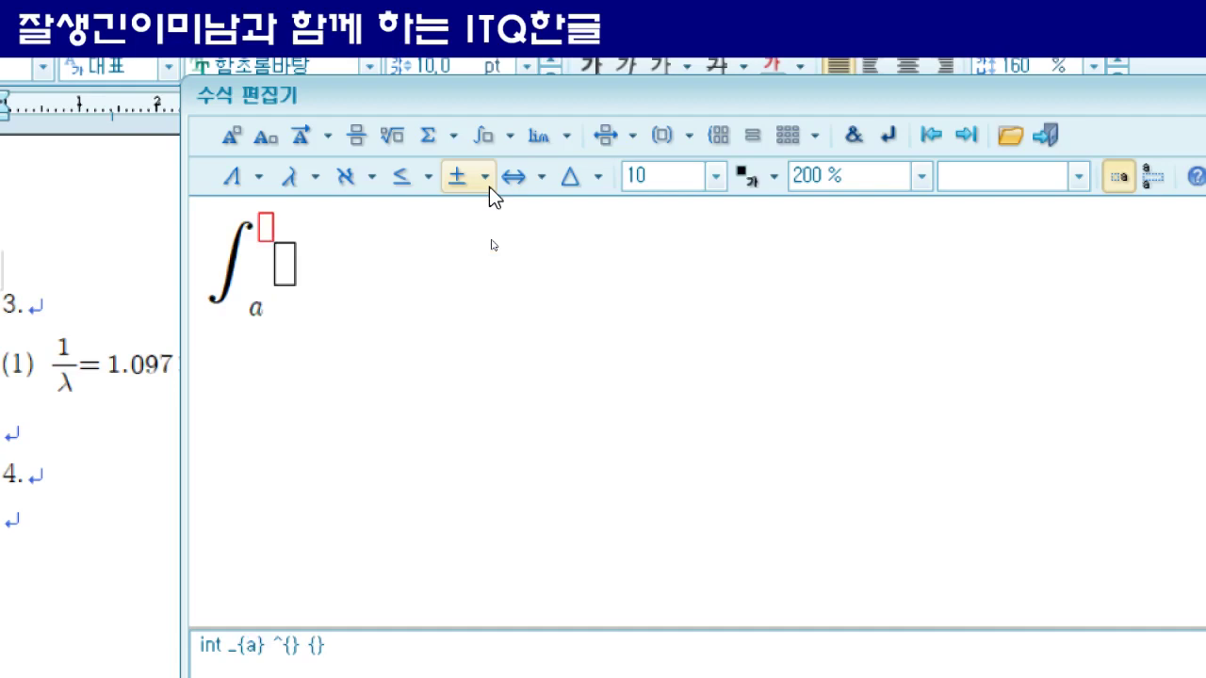
type("b")
key("Tab")
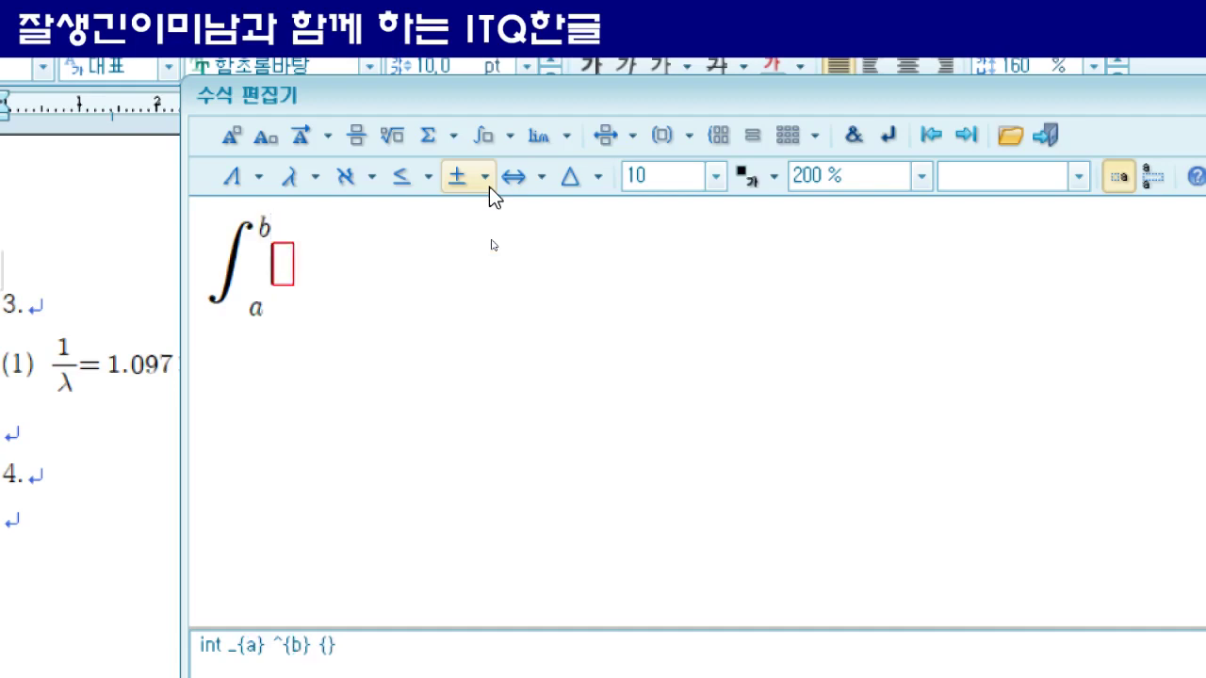
- Enter A(x-a)(x-b)dx= as the expression following the integral sign
type("A(x")
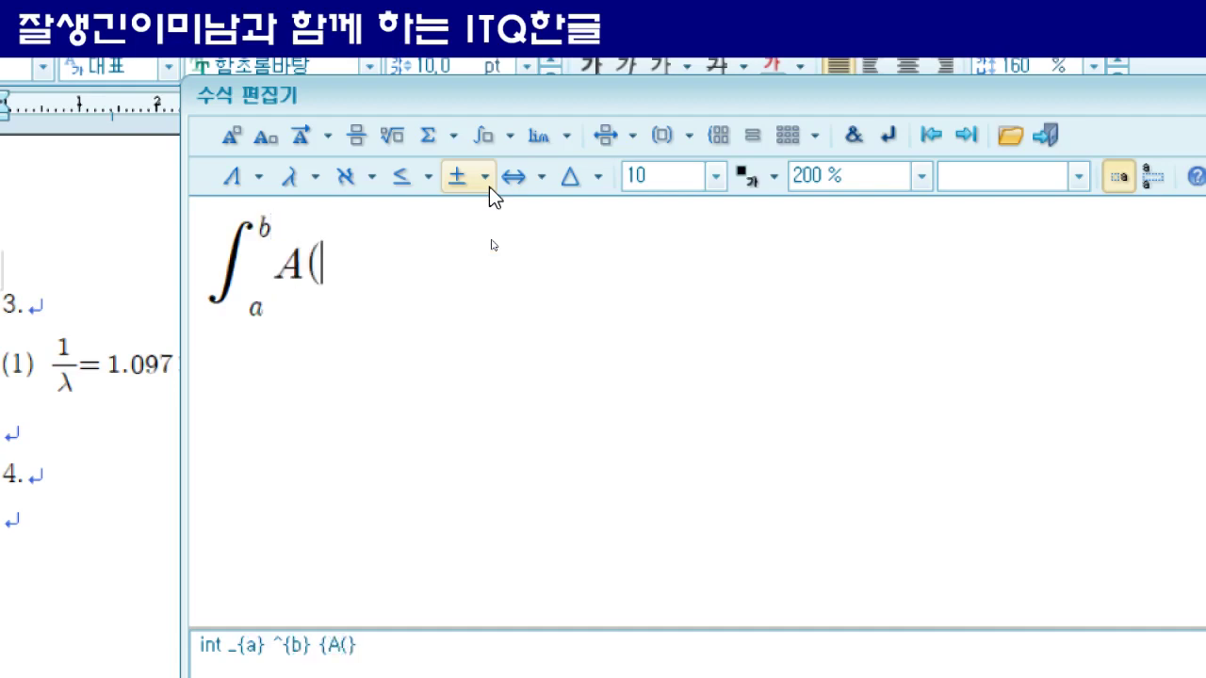
type("-a)")
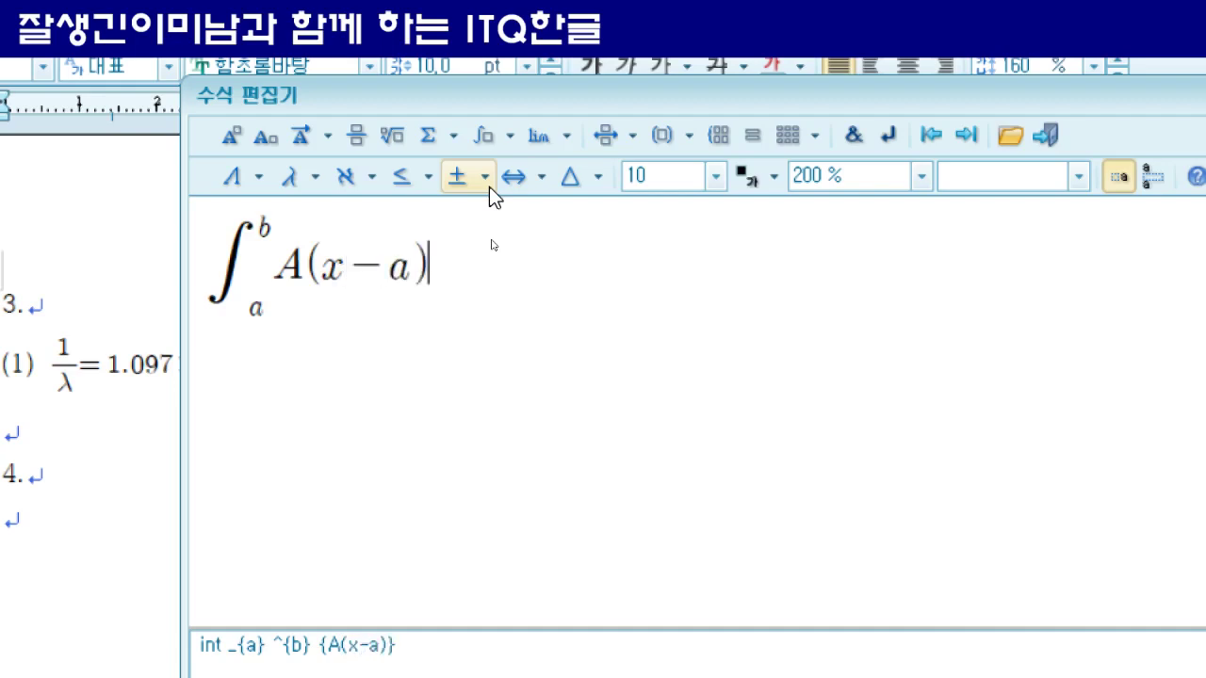
type("(x-b)")
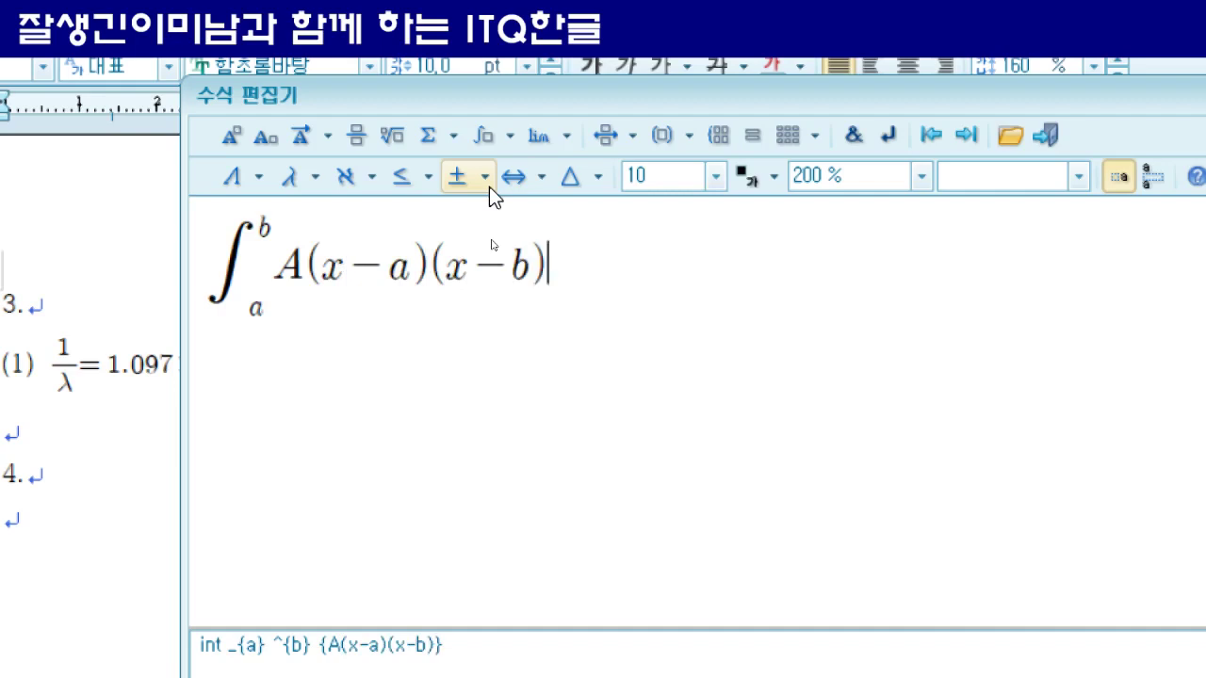
type("dx=")
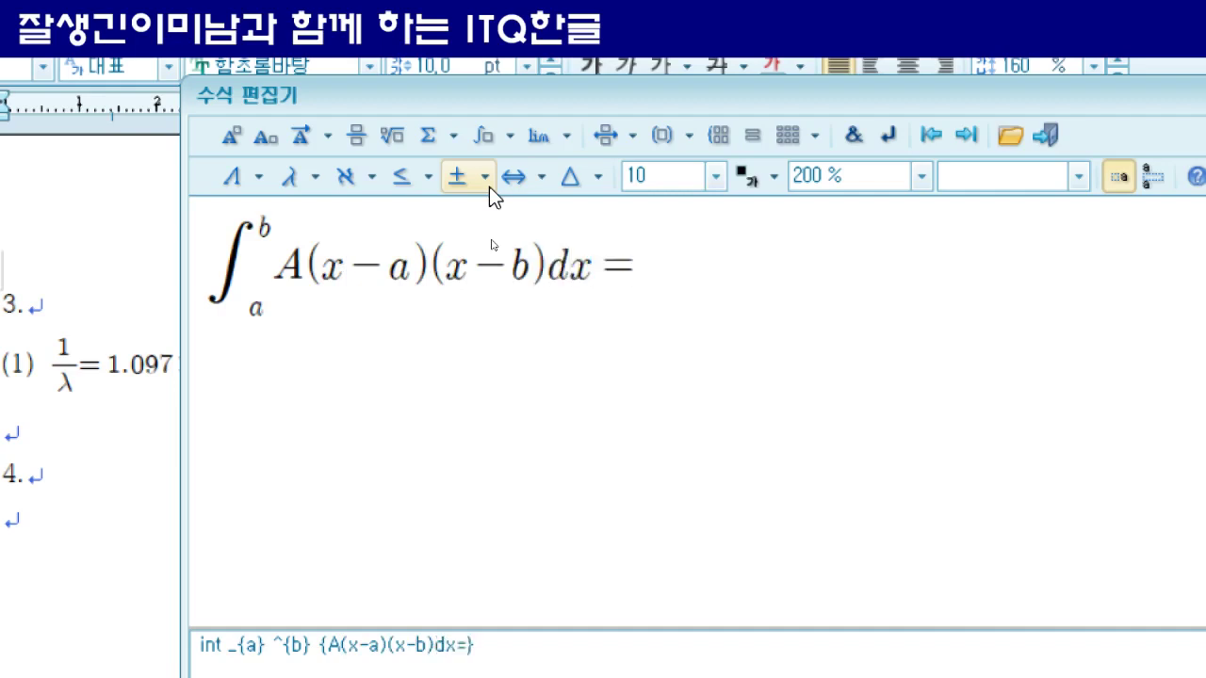
- Continue the equation after the equals sign with a minus sign and a fraction of A over 6
type("-")
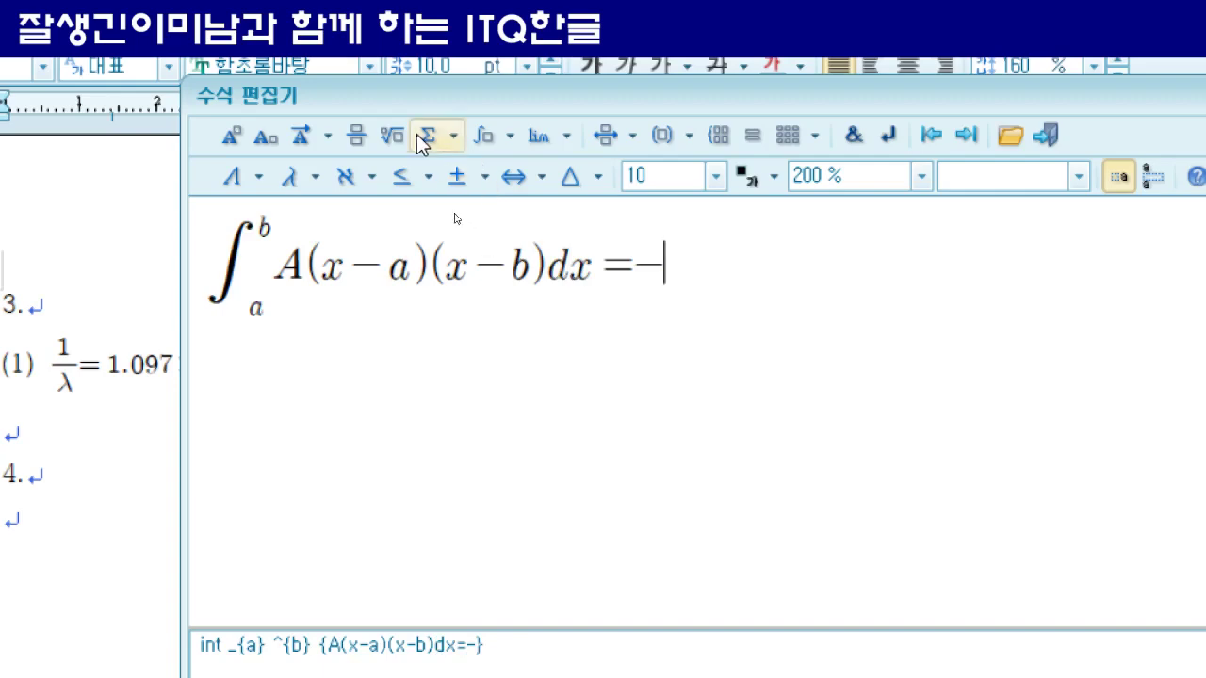
left_click(392, 139)
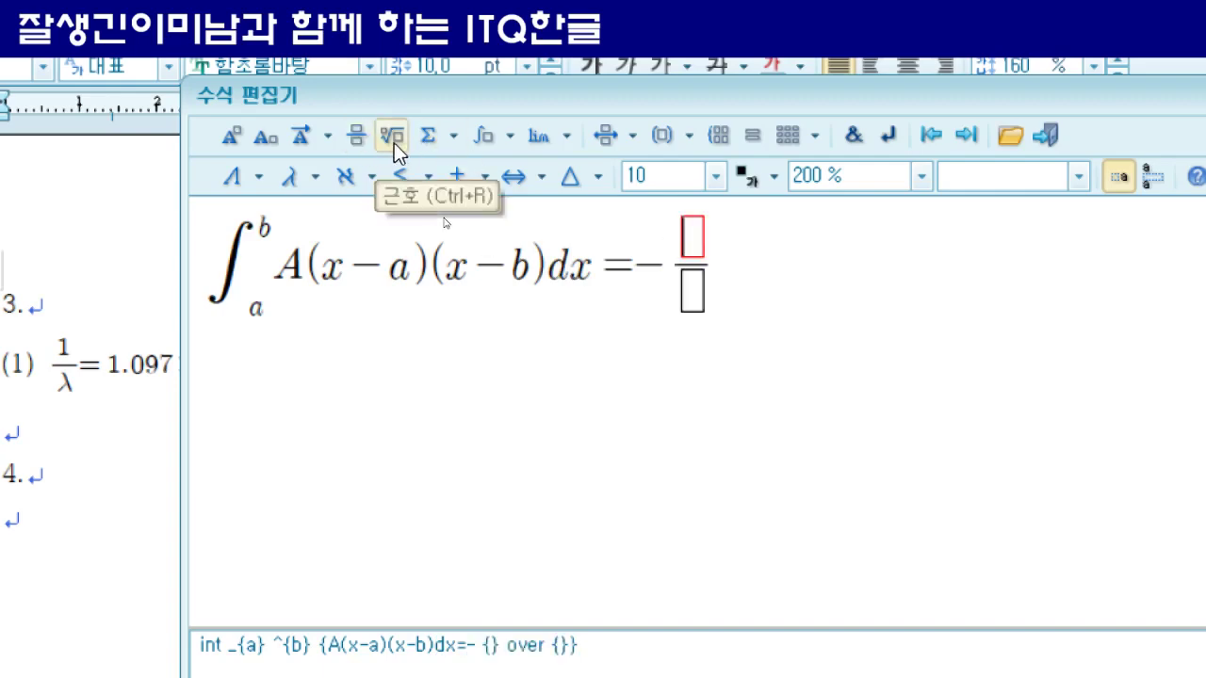
type("A")
key("Tab")
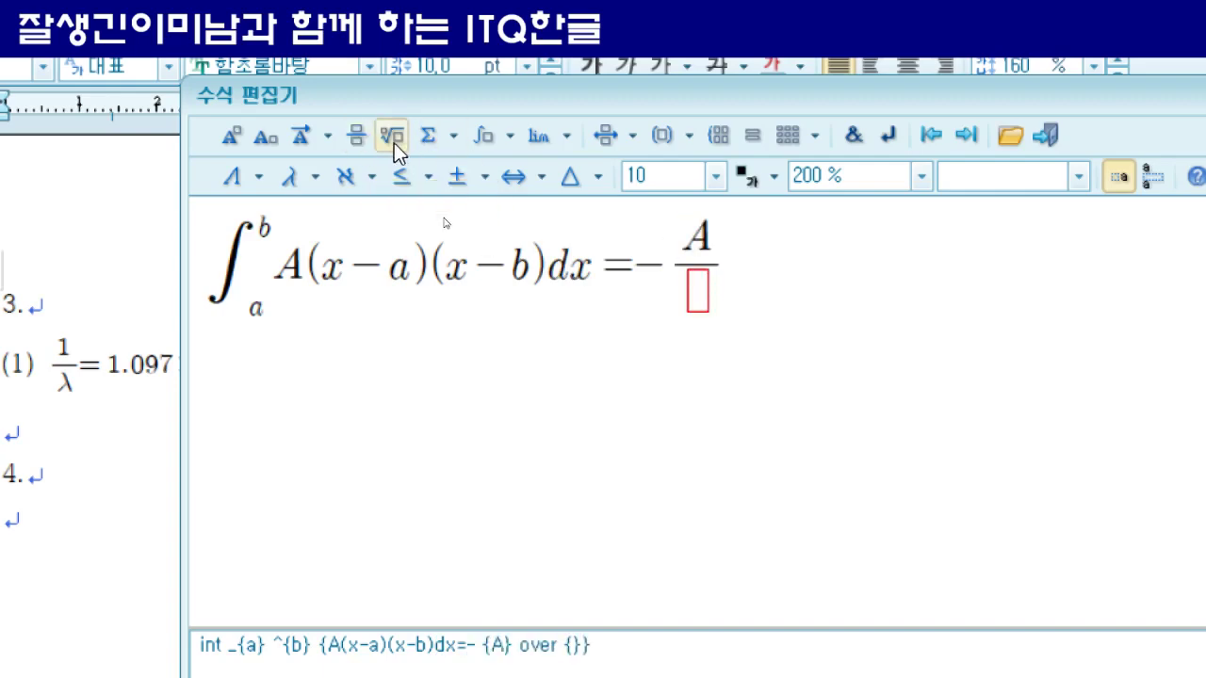
type("6")
key("Tab")
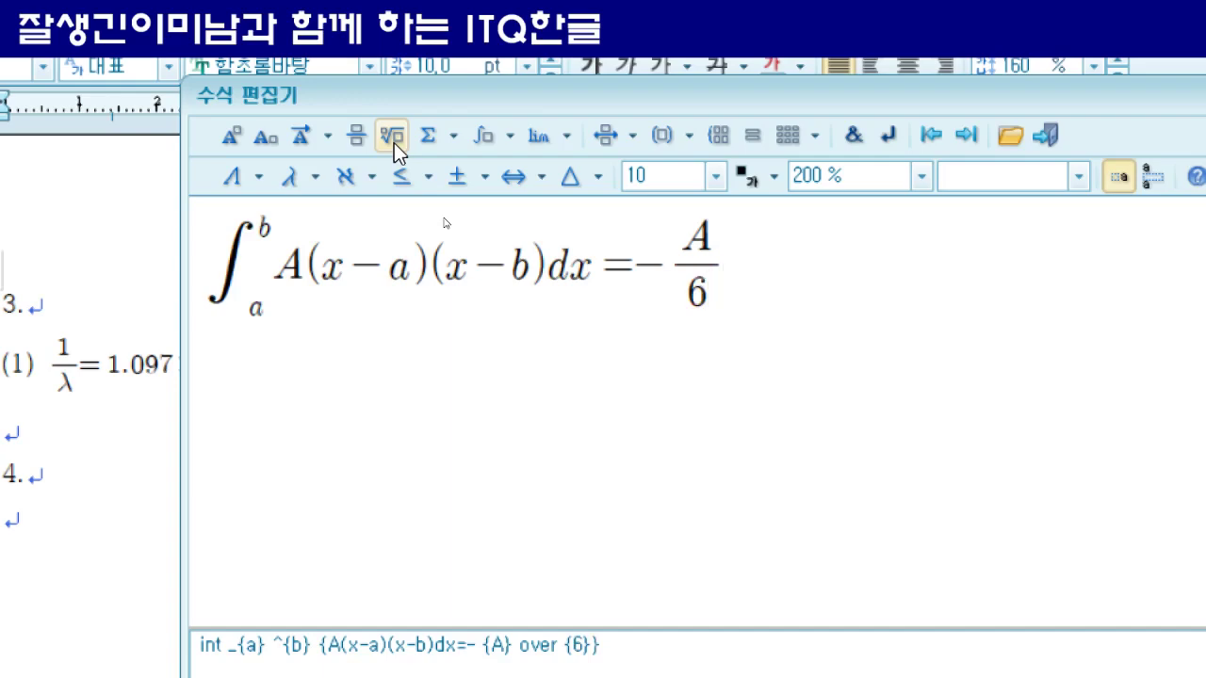
- Append (b-a) raised to the power 3 and insert the finished equation into the document
type("(b-a)")
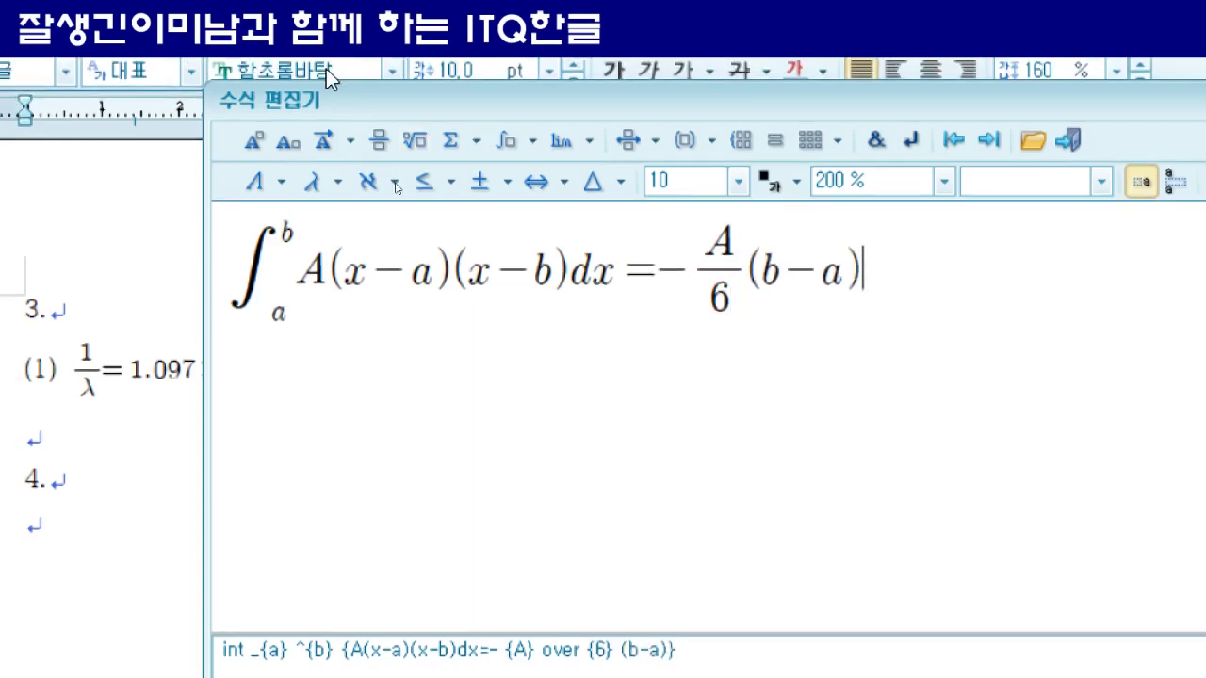
left_click(232, 137)
type("3")
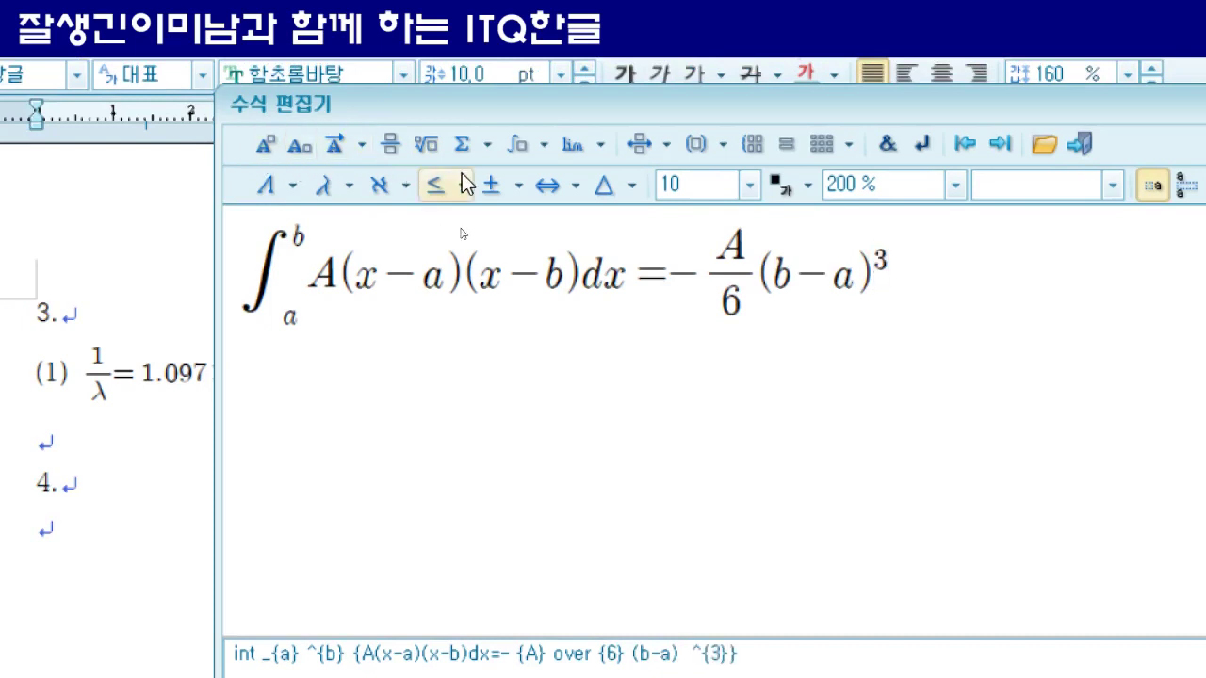
left_click(1080, 145)
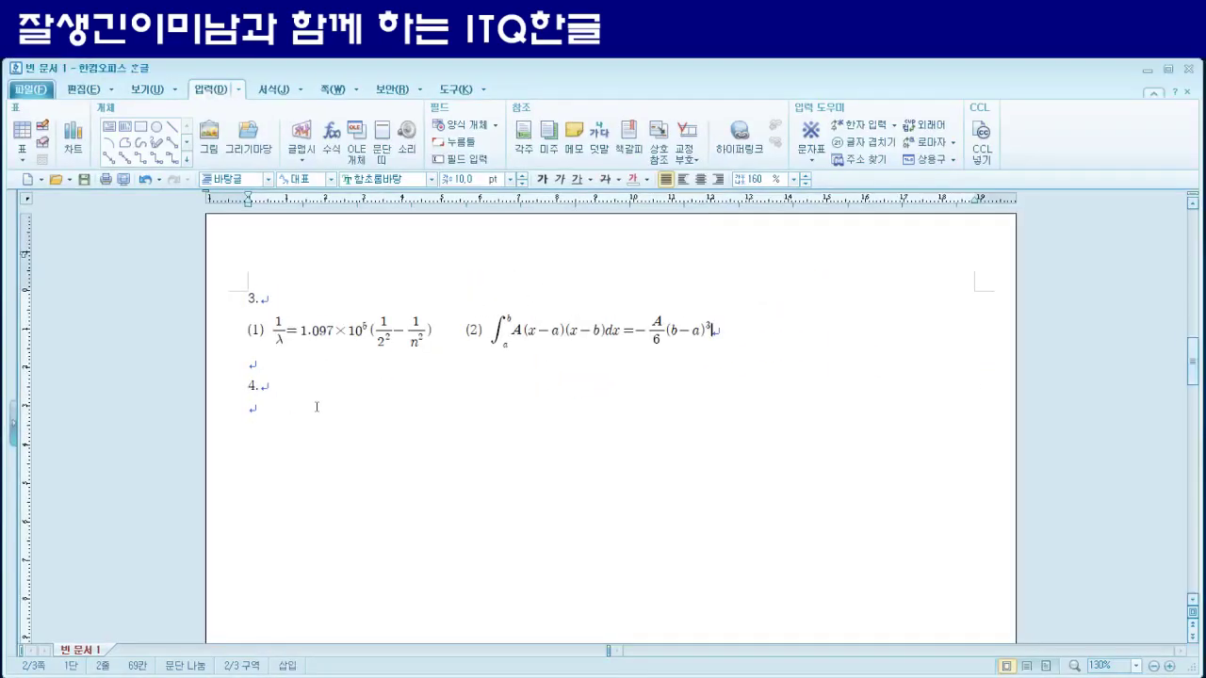
- Draw a rectangle about 81 mm wide and 71 mm high in the empty area below item 4
left_click(285, 414)
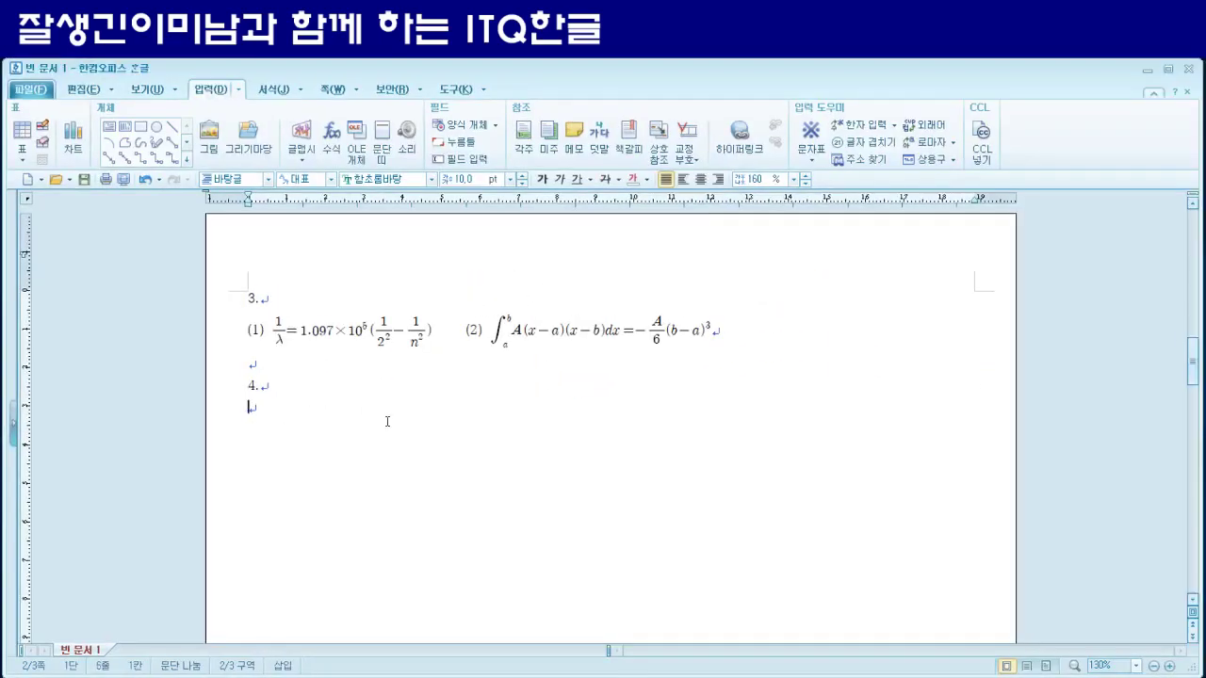
scroll(387, 421, "down", 3)
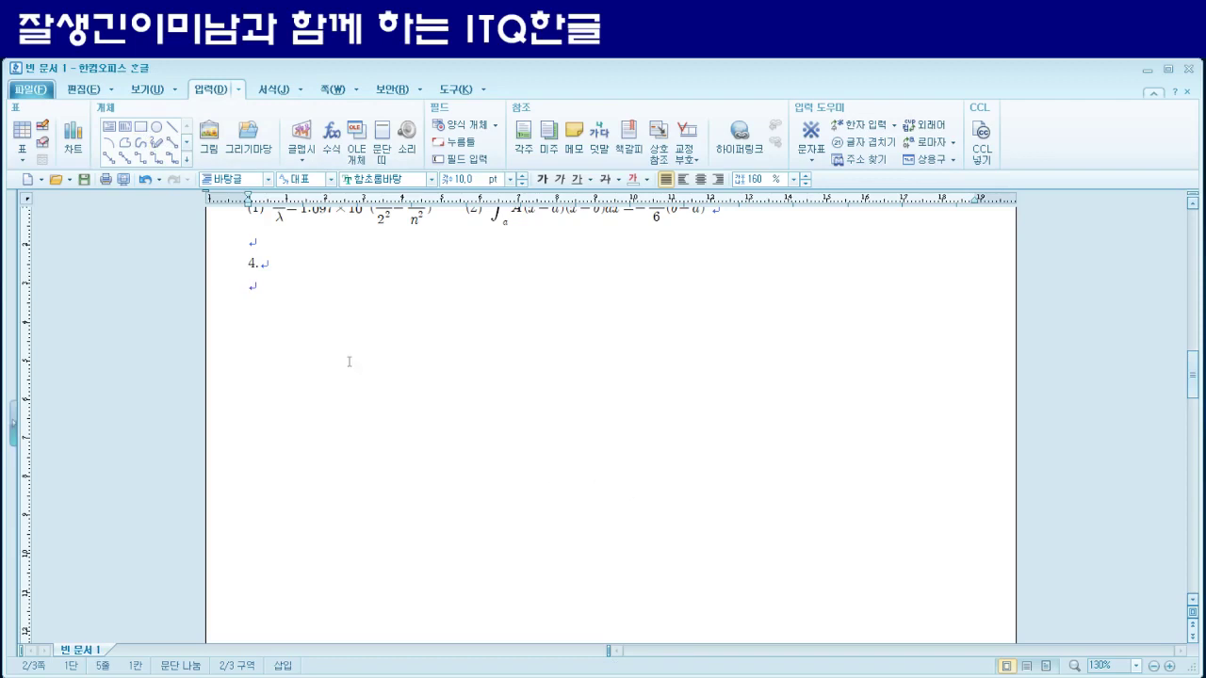
left_click(141, 131)
left_click_drag(330, 333, 644, 606)
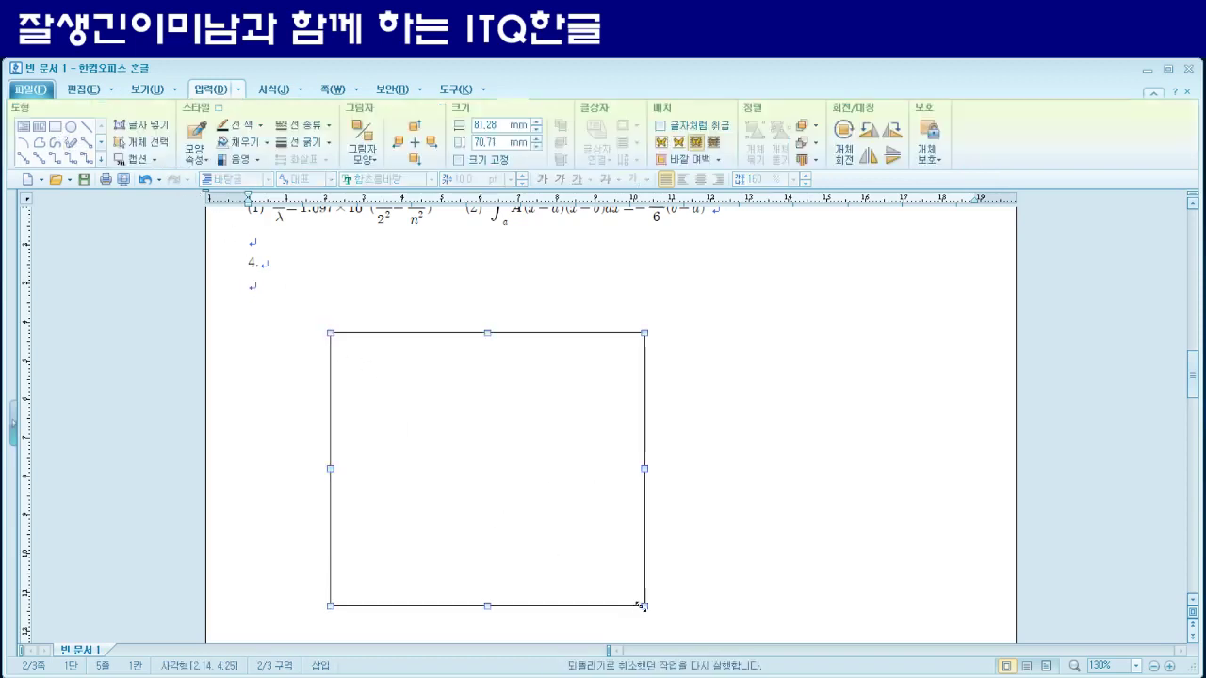
- Set the rectangle's width to 110 mm and height to 150 mm, and lock its size
double_click(645, 427)
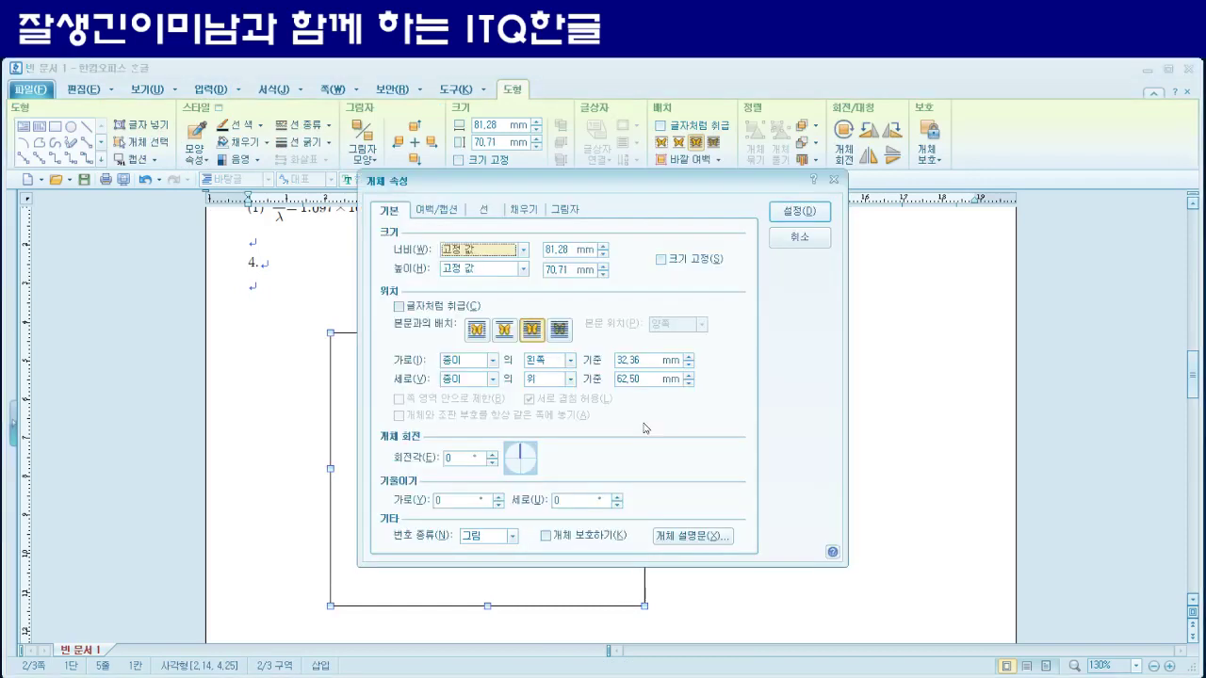
left_click(557, 249)
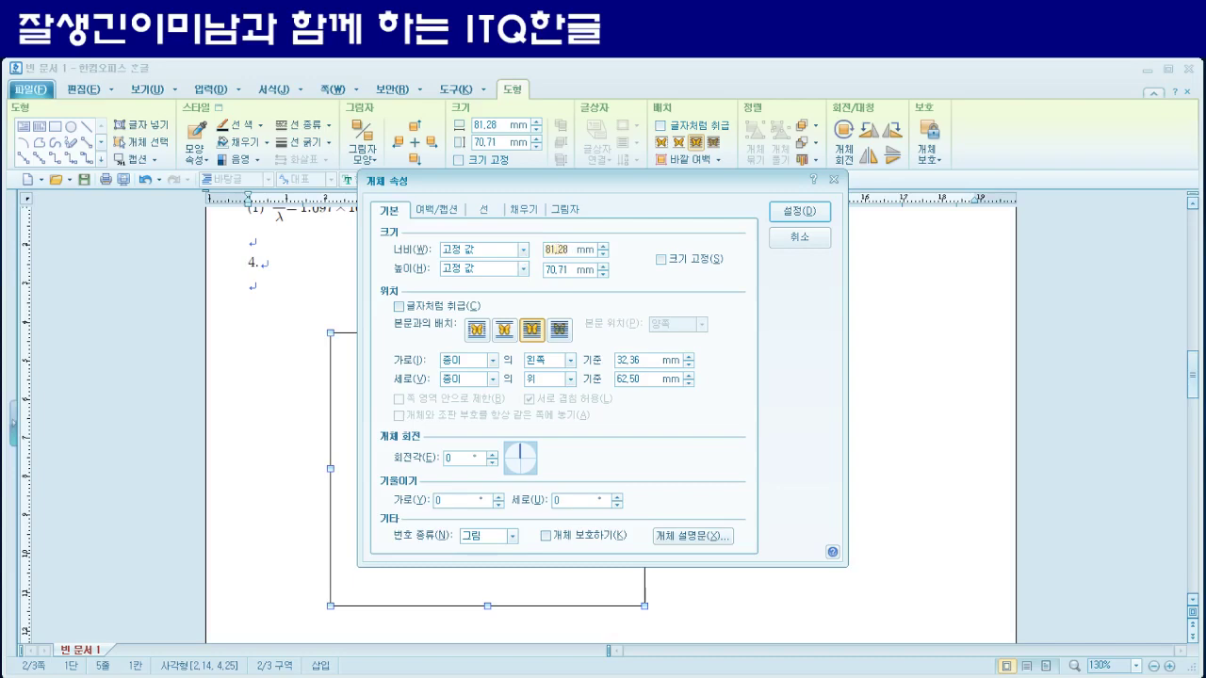
type("110")
key("Tab")
key("Tab")
type("15")
left_click(663, 261)
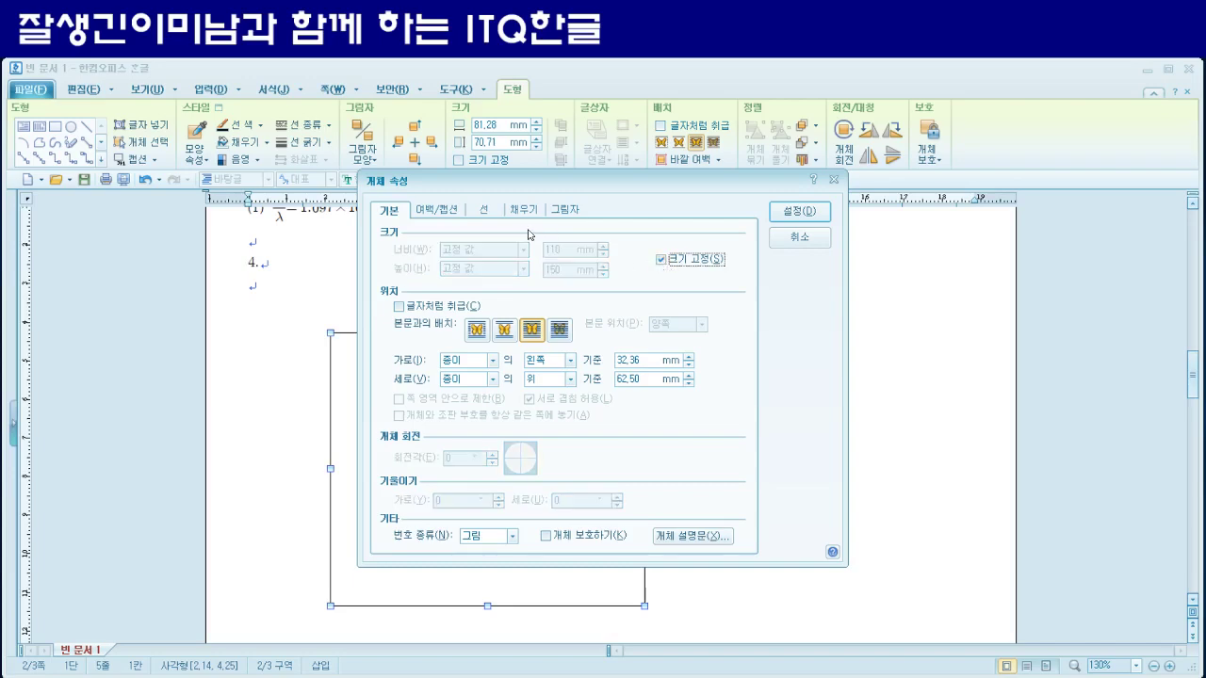
- Fill the rectangle with a light red face colour and apply the object properties
left_click(486, 210)
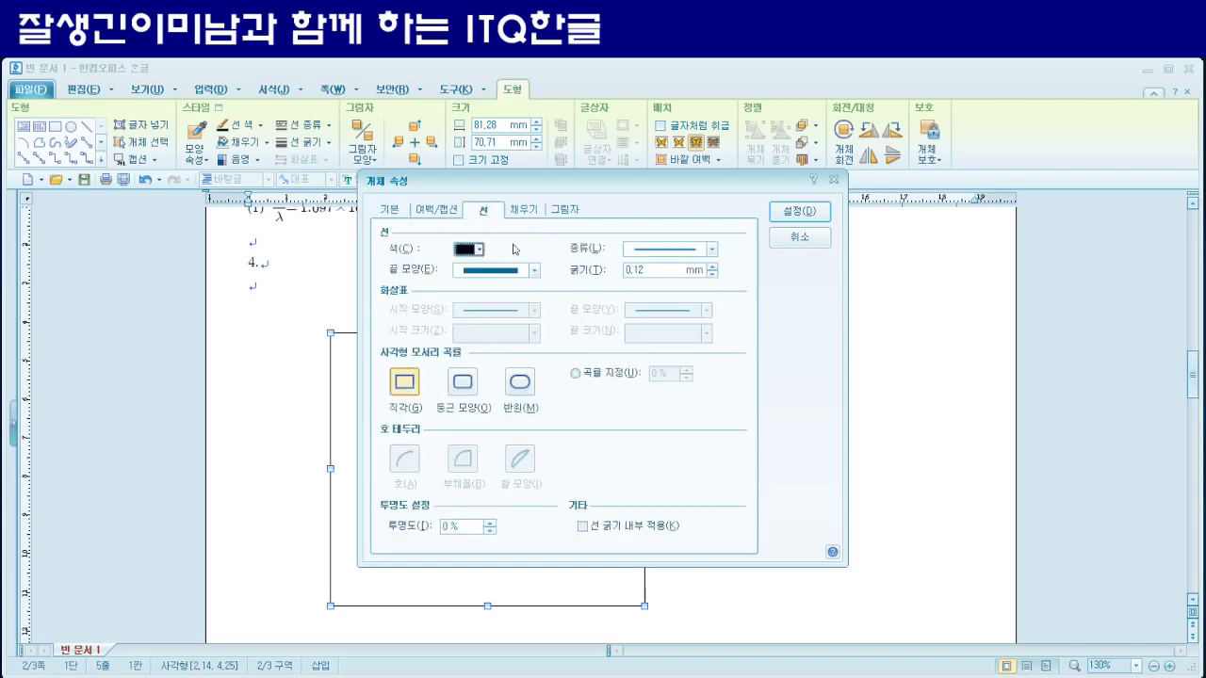
left_click(522, 215)
left_click(479, 287)
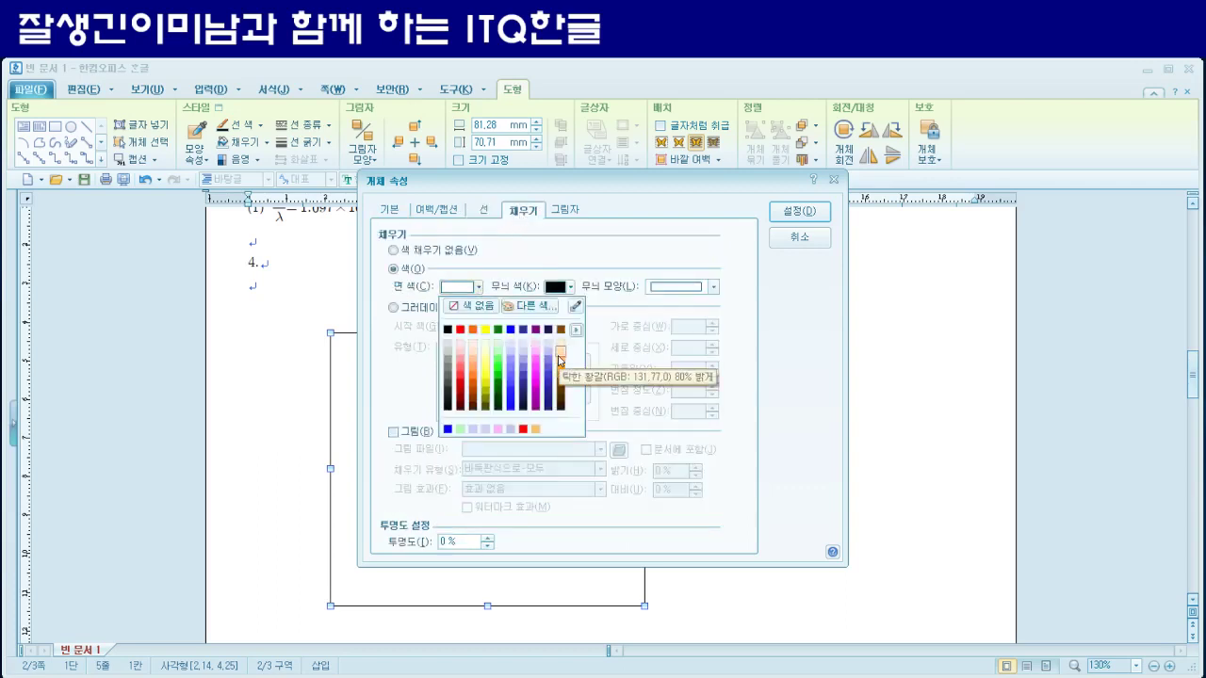
left_click(560, 358)
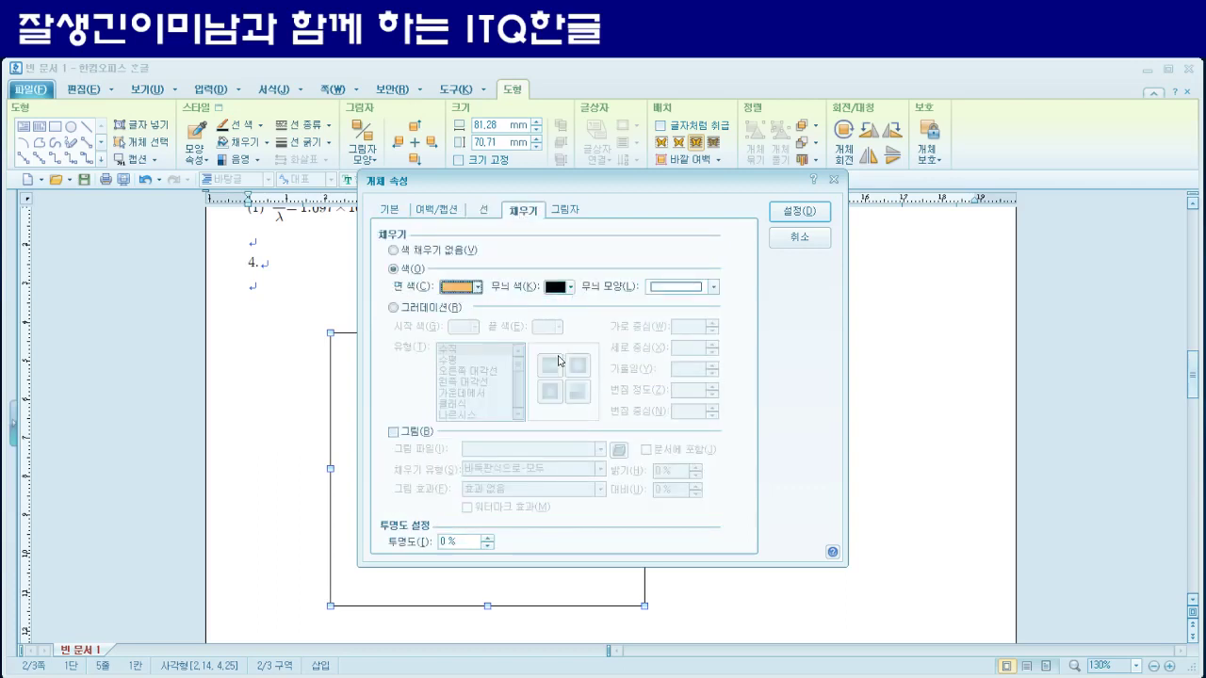
left_click(478, 287)
left_click(460, 358)
left_click(799, 211)
- Draw a text box about 87 mm wide and 16 mm high across the upper edge of the light red rectangle
scroll(738, 455, "down", 5)
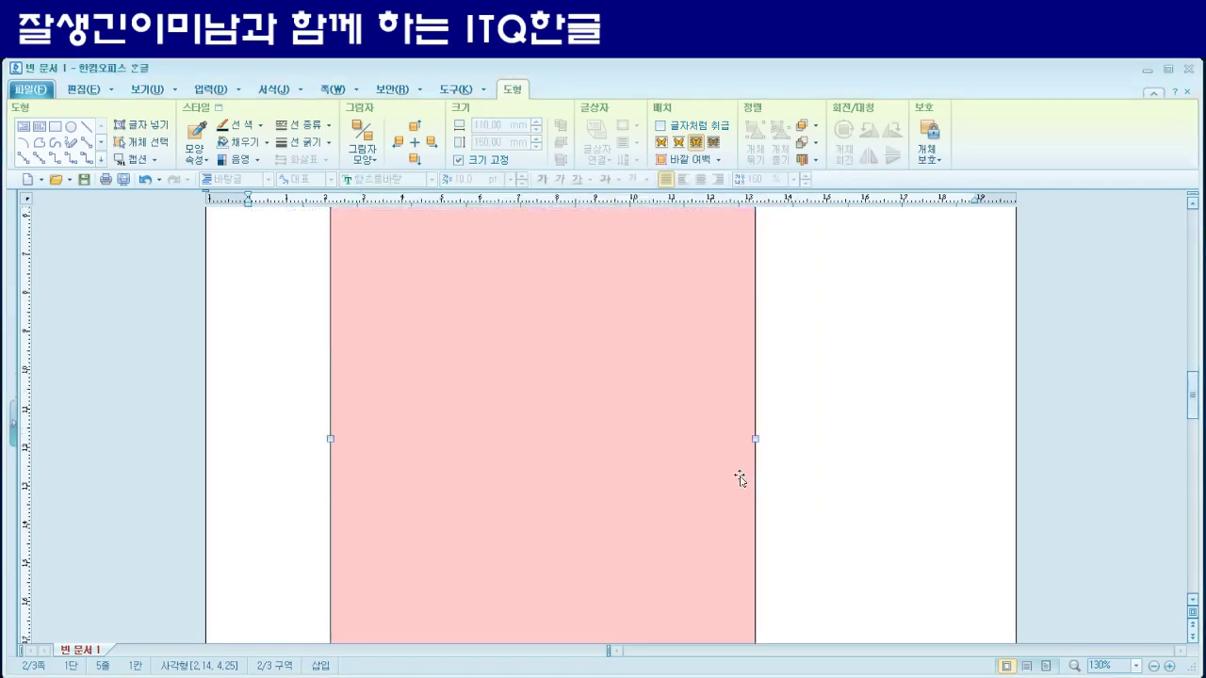
scroll(738, 467, "up", 3)
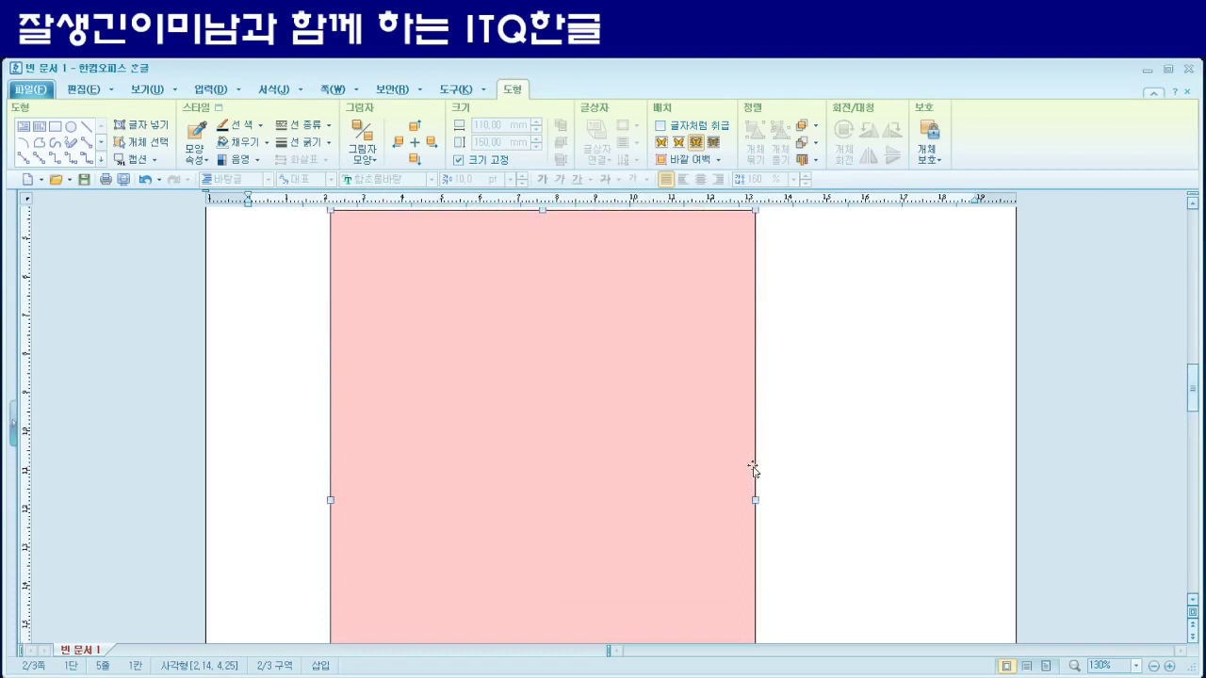
scroll(629, 451, "up", 1)
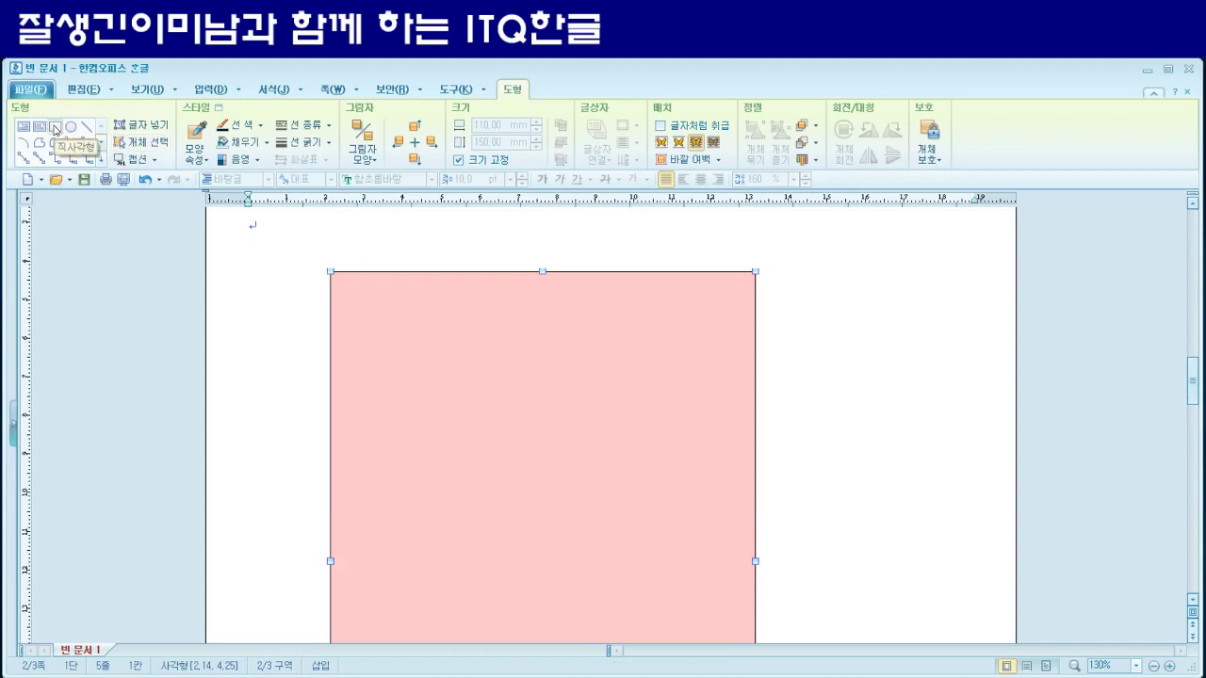
left_click(22, 128)
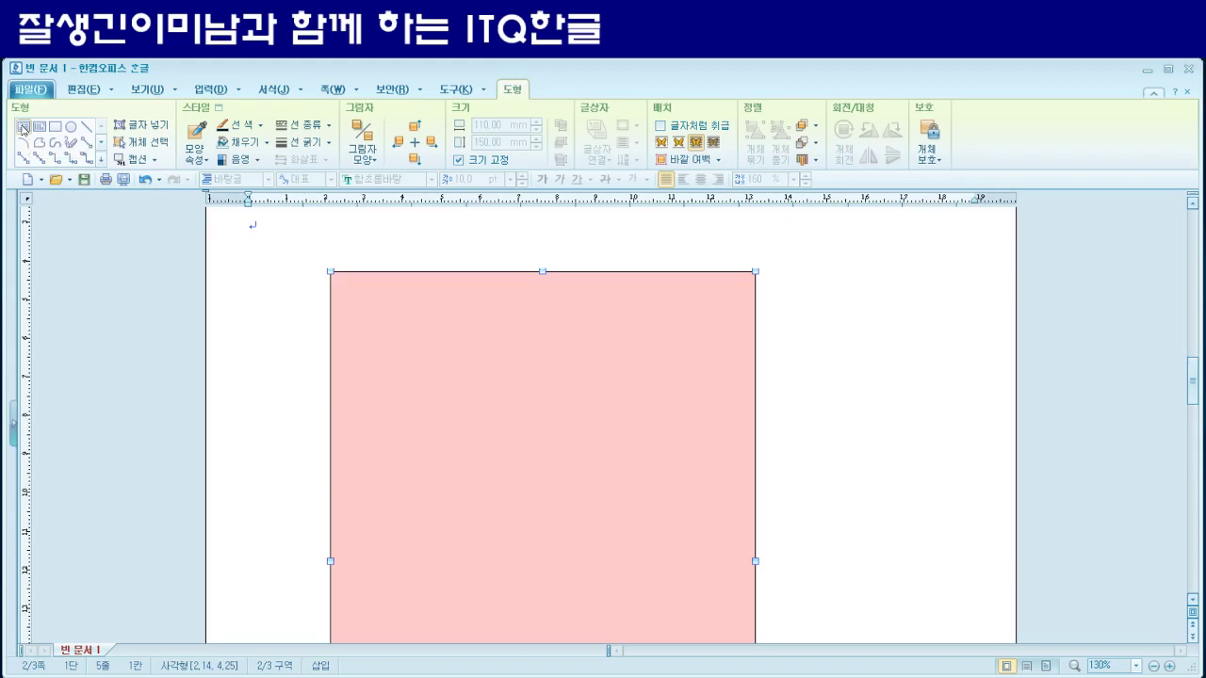
left_click_drag(357, 247, 694, 311)
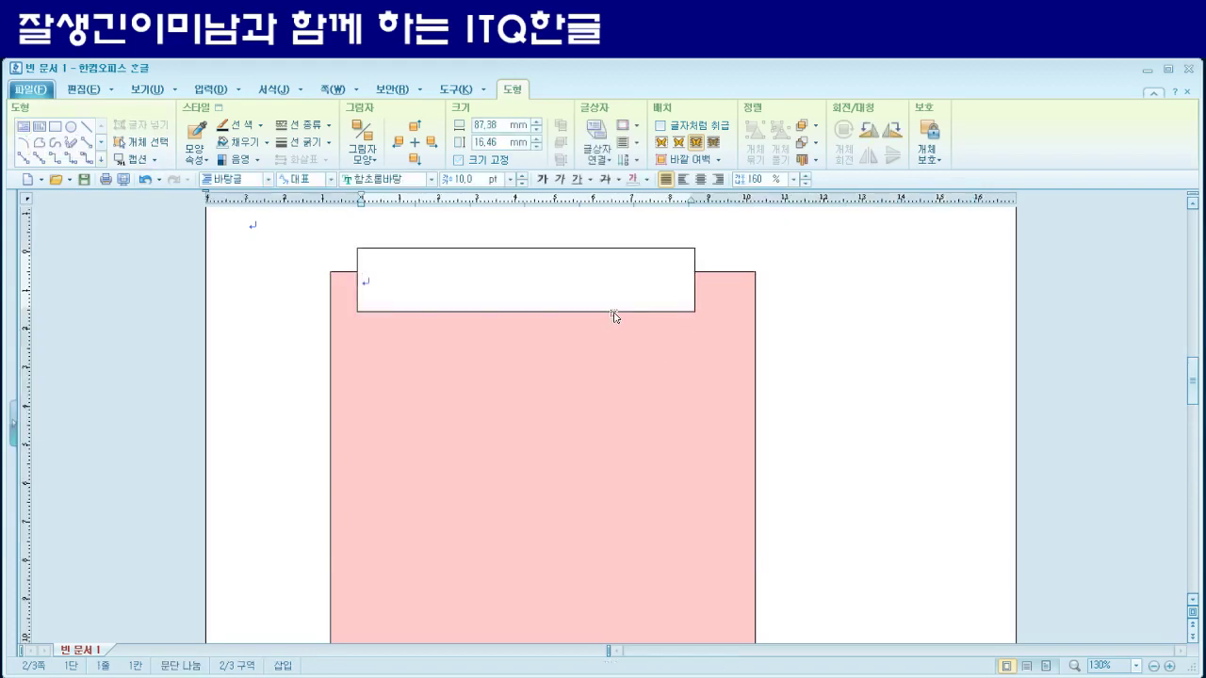
- Enter a new width and height for the text box in its object properties and lock its size
left_click(614, 316)
left_click(614, 312)
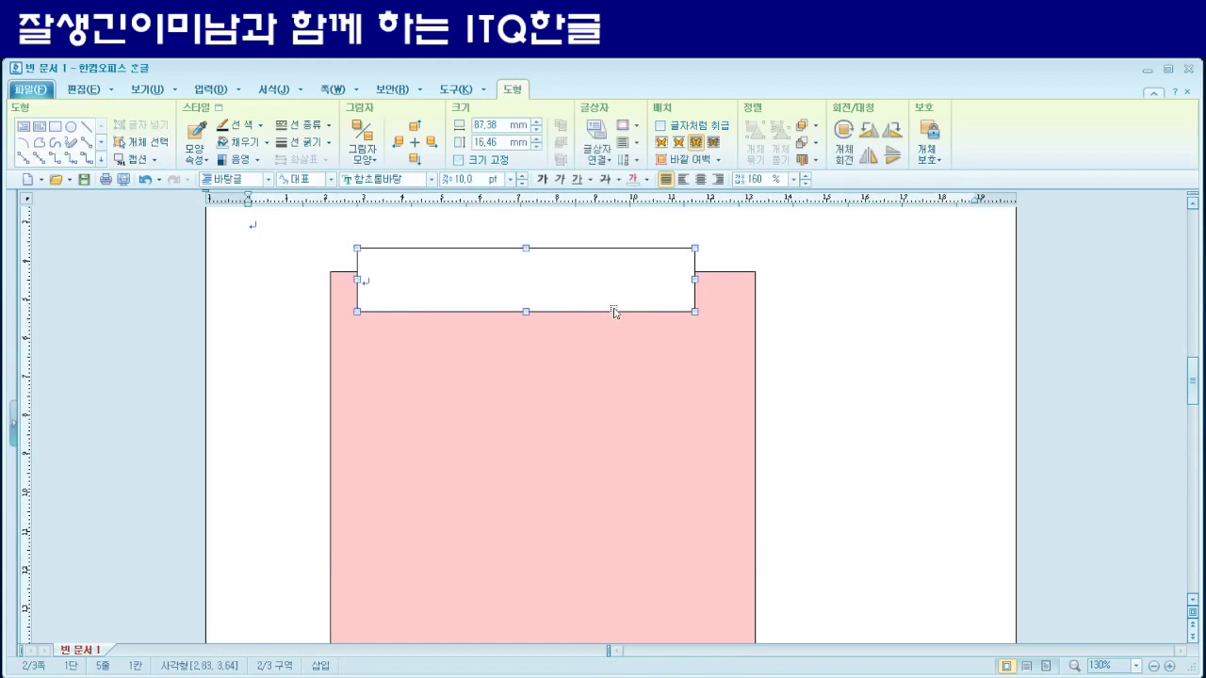
double_click(614, 312)
left_click(394, 213)
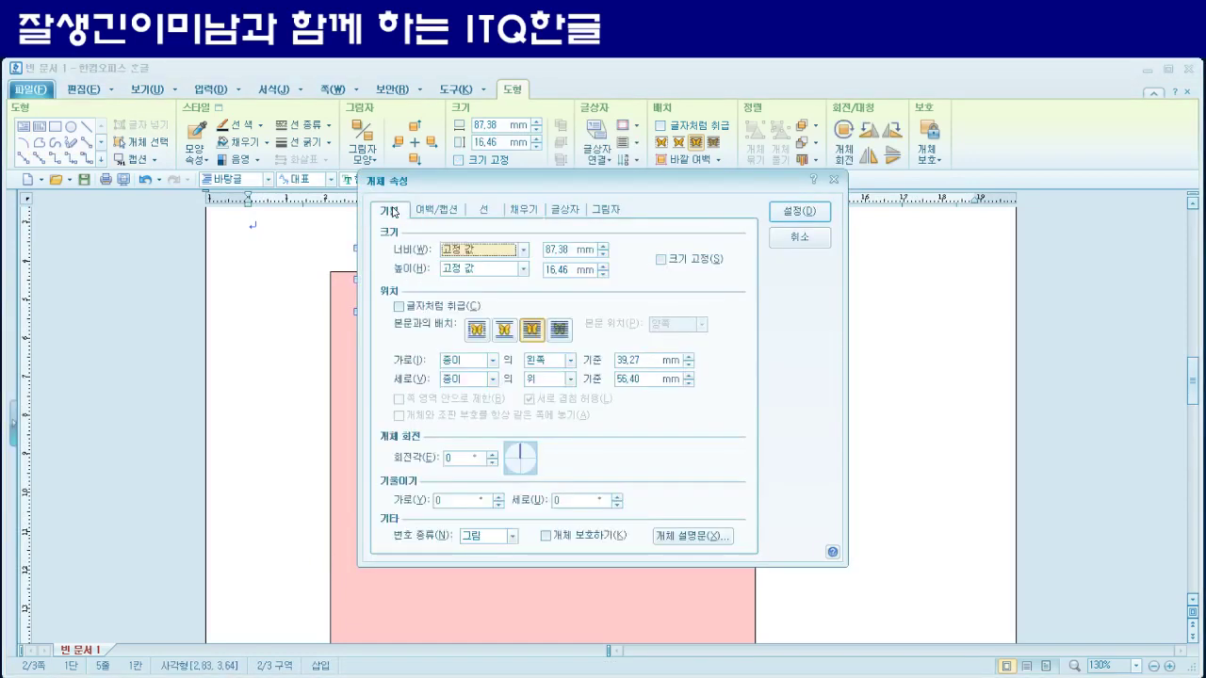
left_click(550, 249)
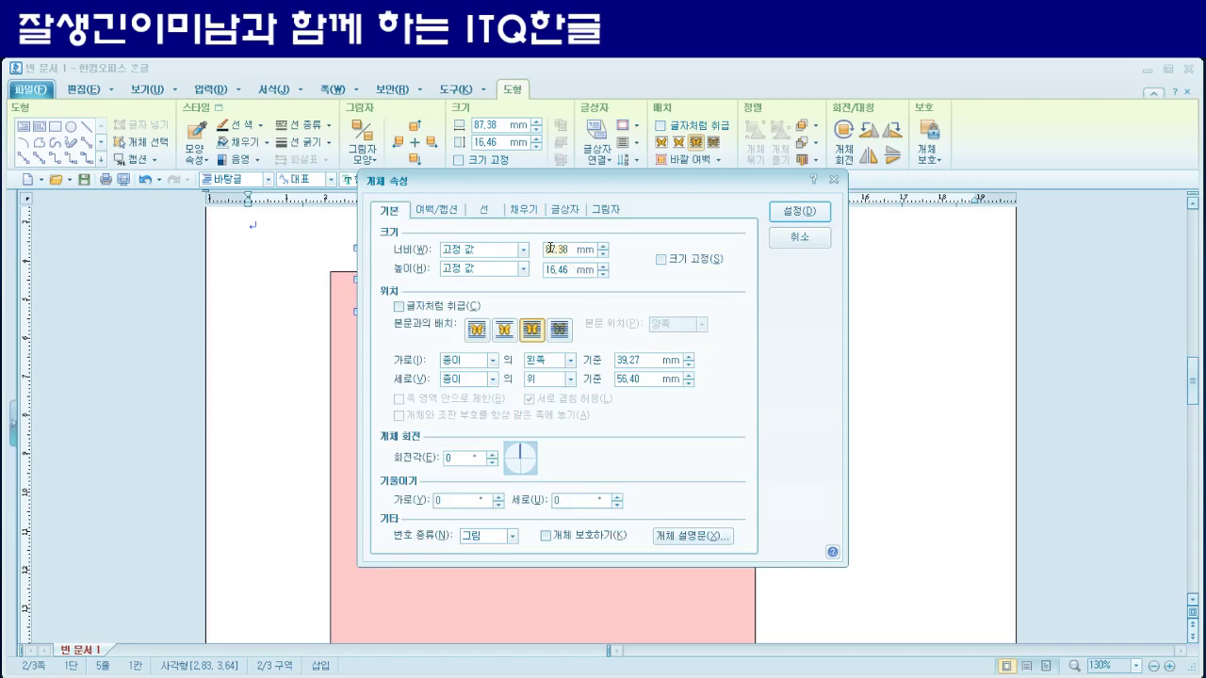
double_click(550, 248)
key("BackSpace")
key("Tab")
key("Tab")
type("1")
left_click(667, 260)
- Give the text box semicircular ends (반원) and a red face colour, and apply the object properties
left_click(482, 213)
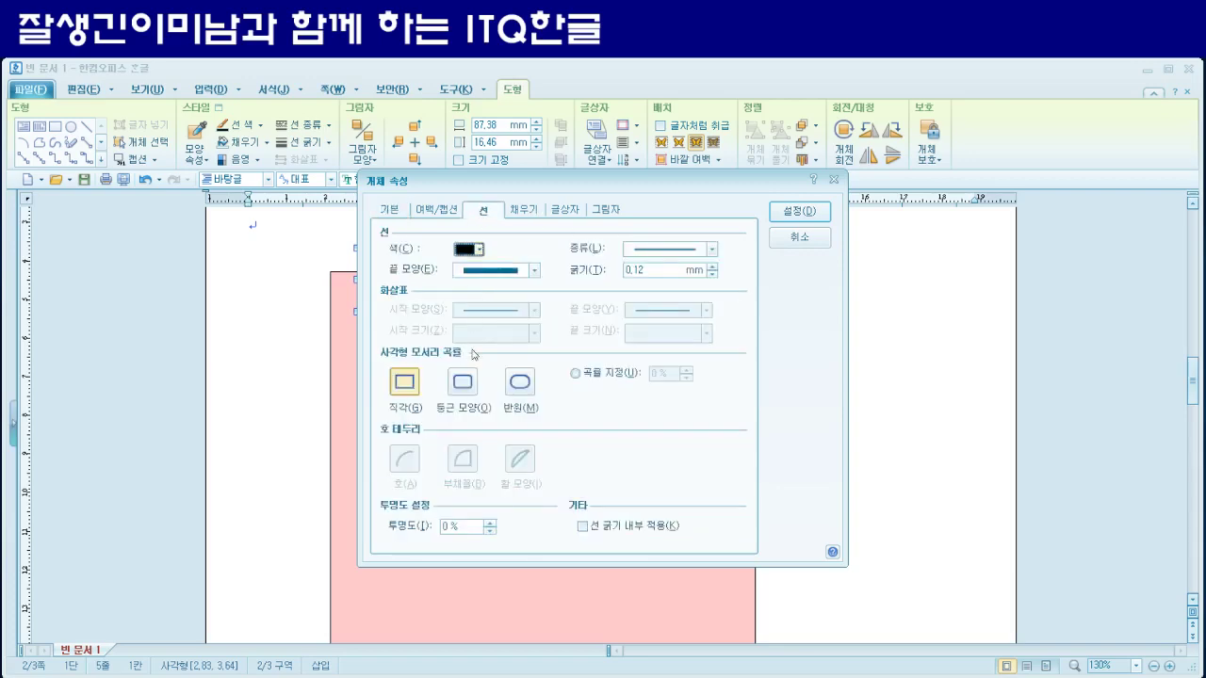
left_click(518, 390)
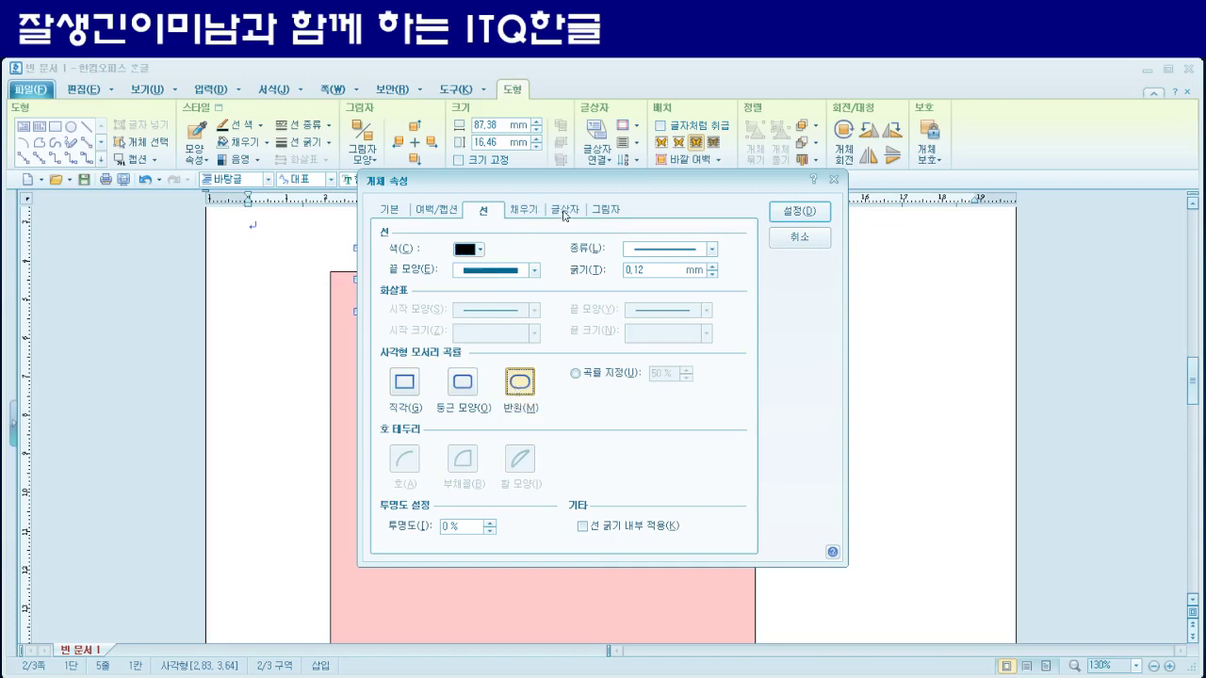
left_click(524, 212)
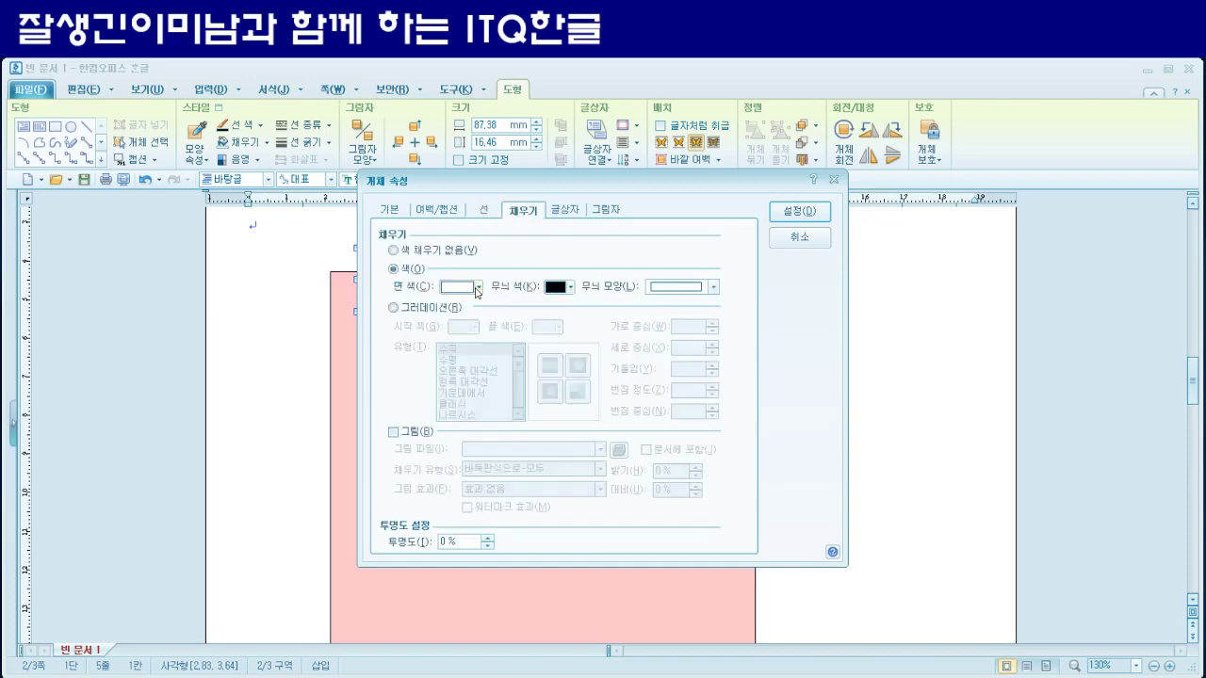
left_click(479, 286)
left_click(460, 329)
left_click(794, 213)
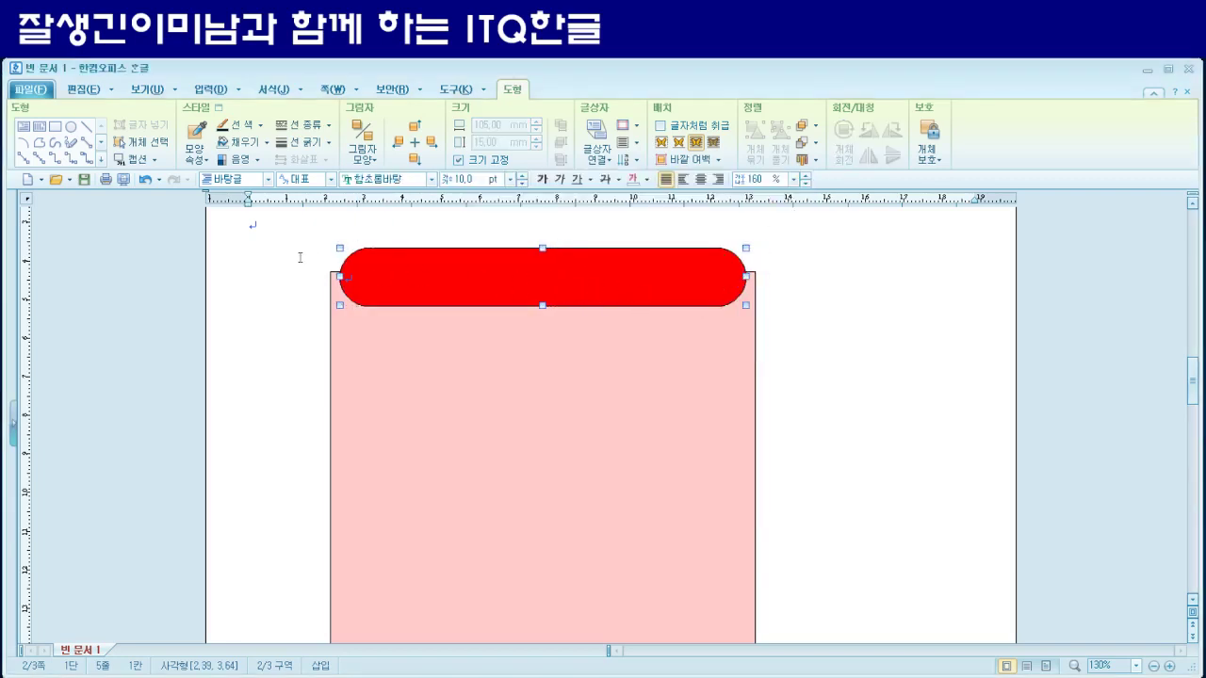
- Nudge the red text box slightly upward on the light red rectangle's upper edge and deselect it
left_click(450, 291)
left_click_drag(471, 293, 471, 288)
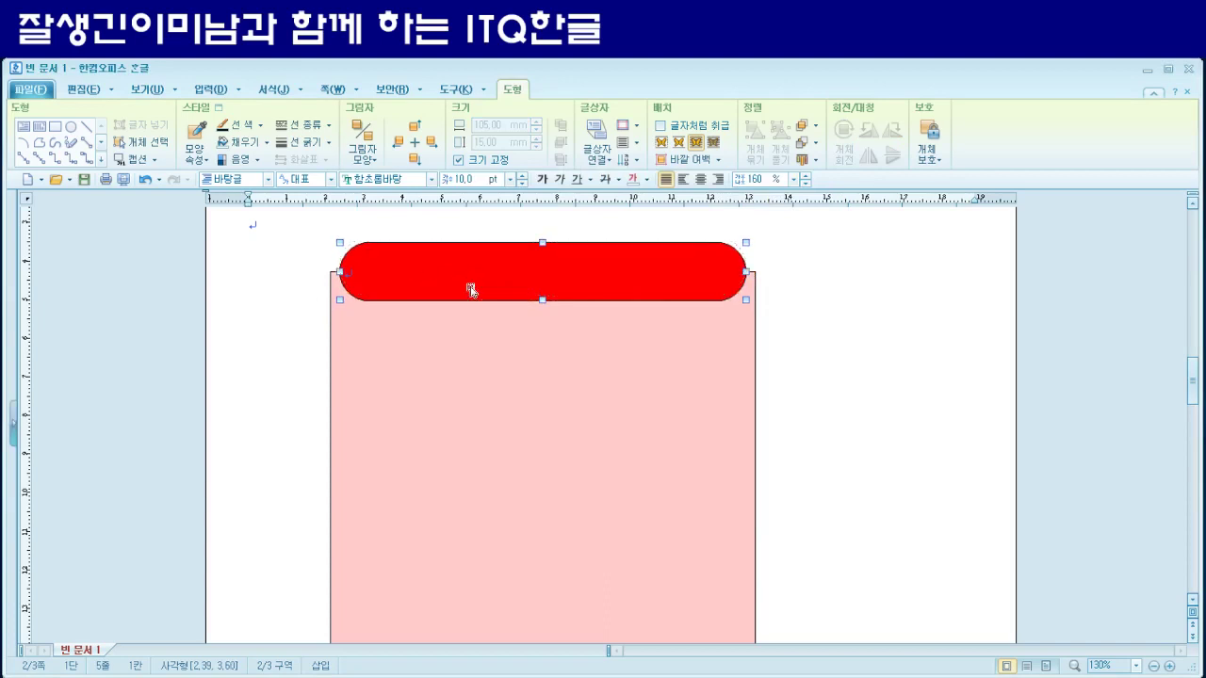
left_click(256, 230)
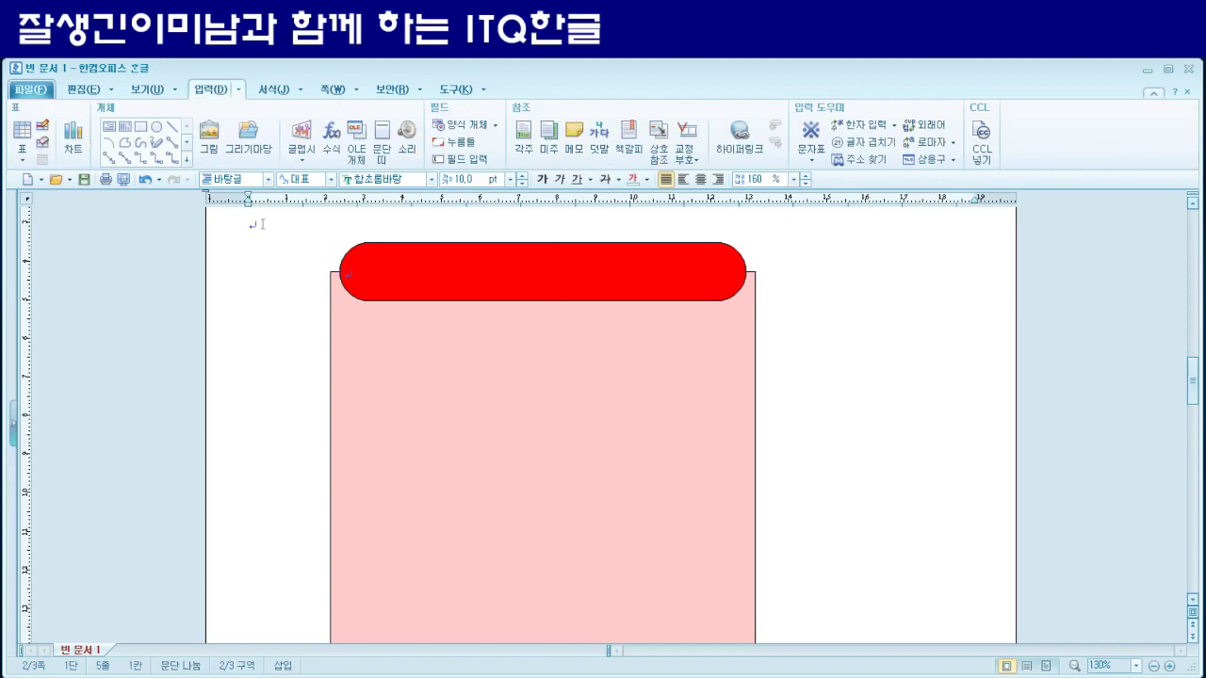
- Enter the title "건강하고 행복한 동행" in the red text box
left_click(361, 275)
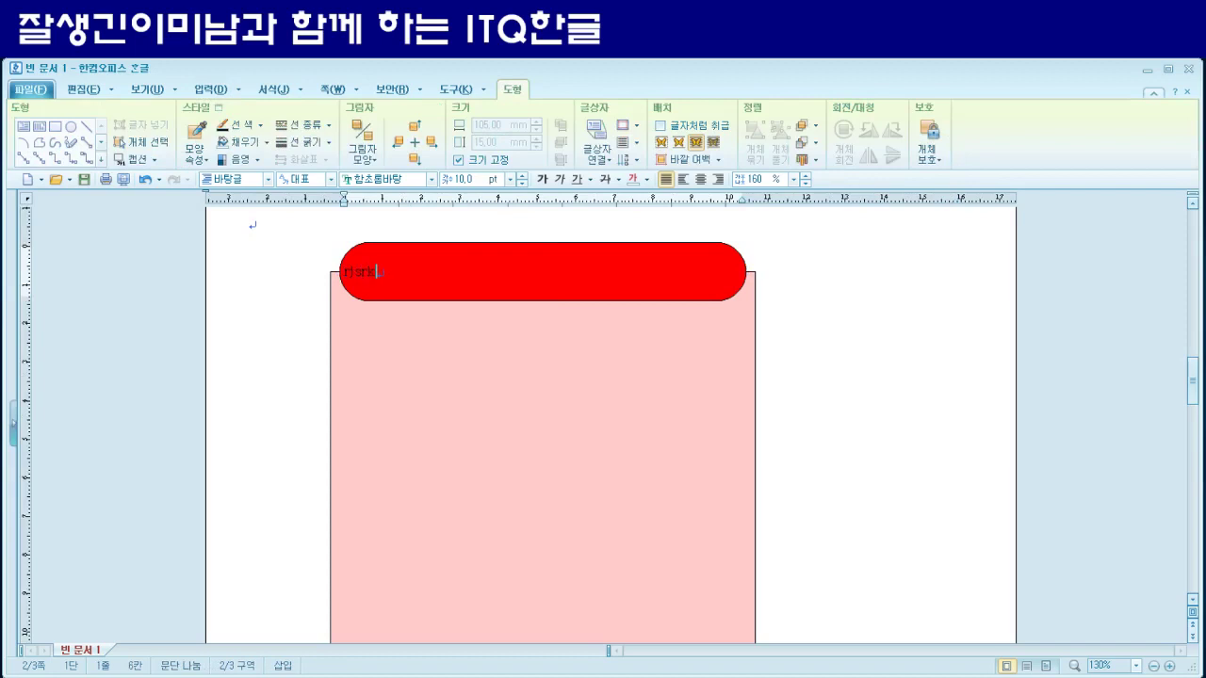
type("건강하")
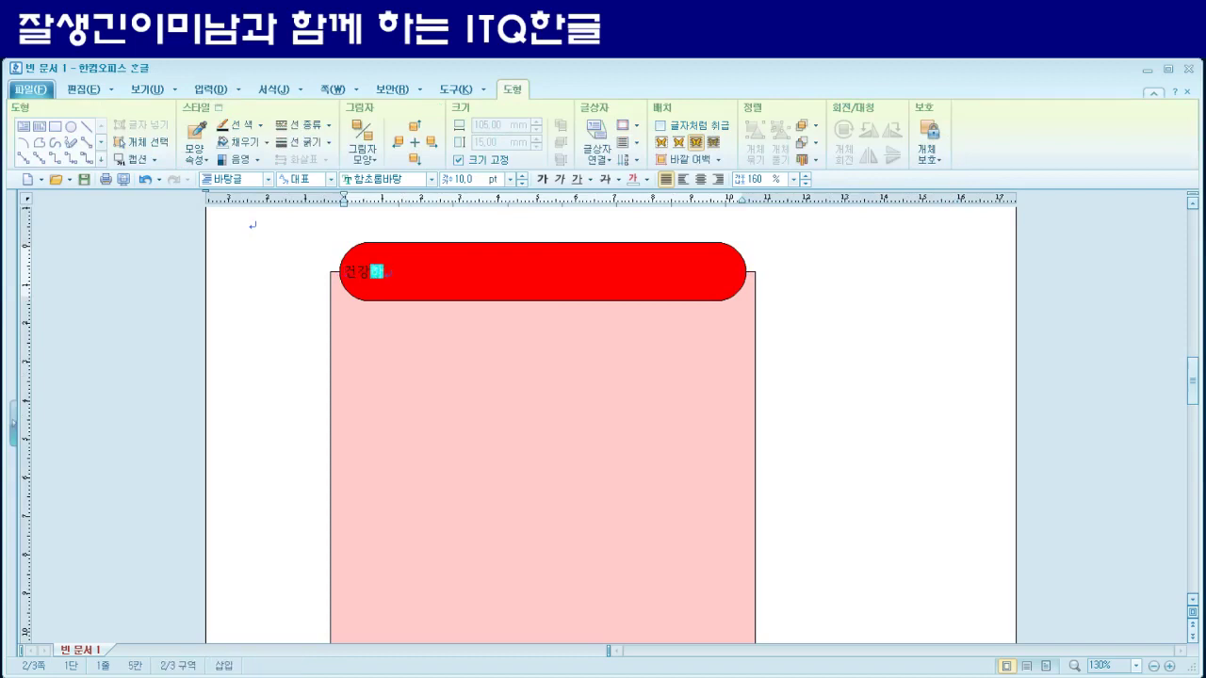
type("고 행복한 동행")
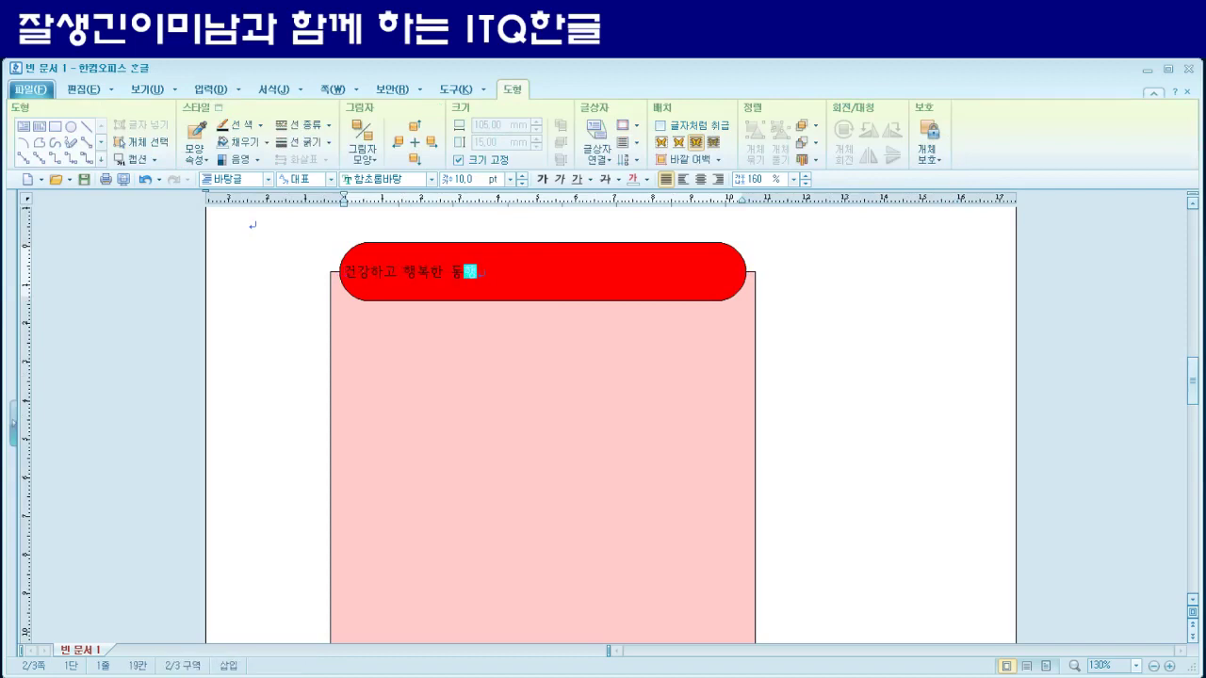
- Set the title text in the red box to the 궁서 font at 24 pt
triple_click(413, 273)
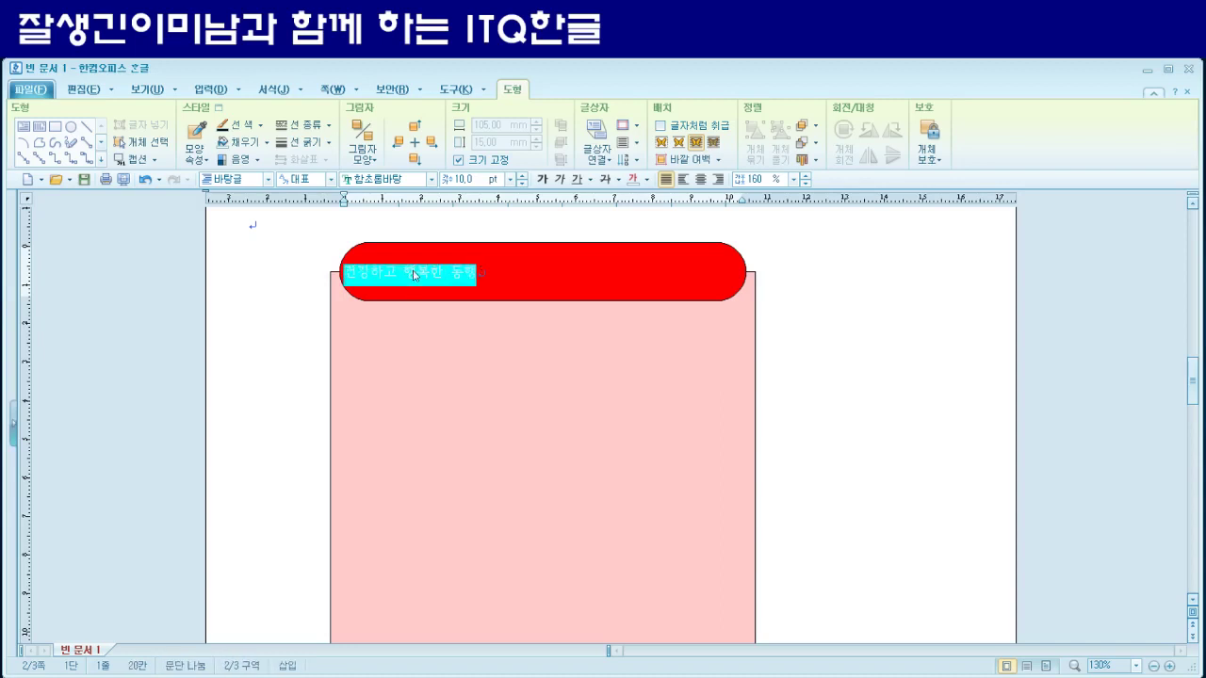
left_click(396, 178)
type("궁서")
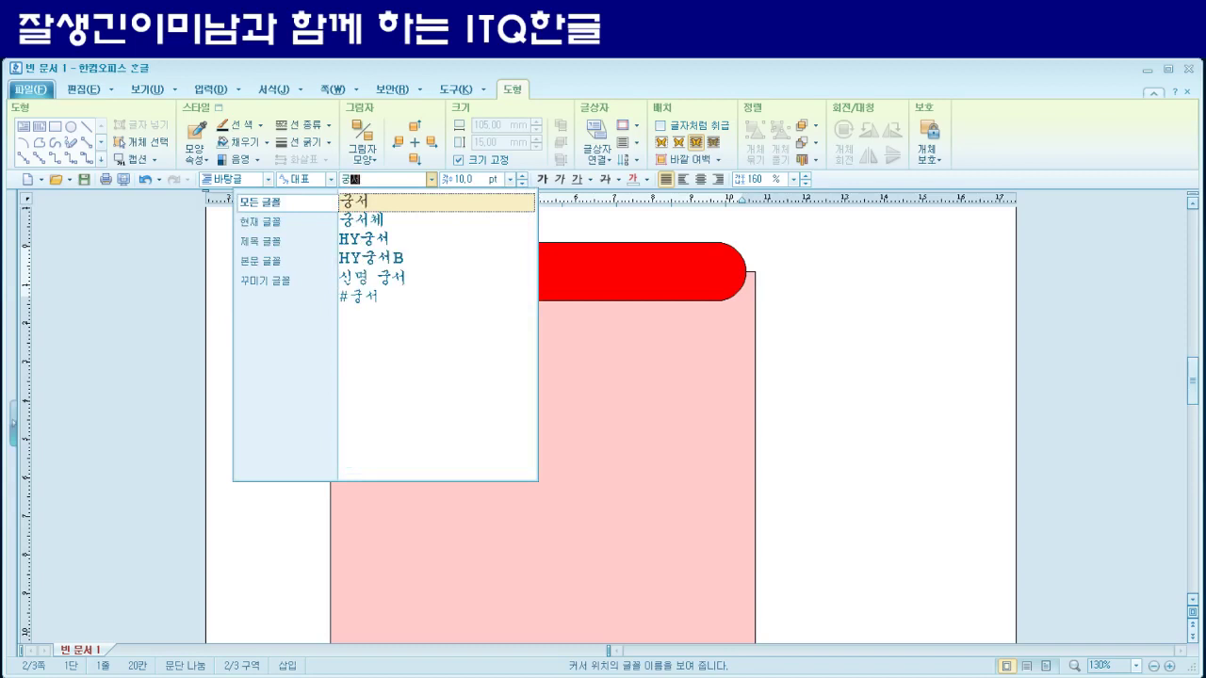
key("Return")
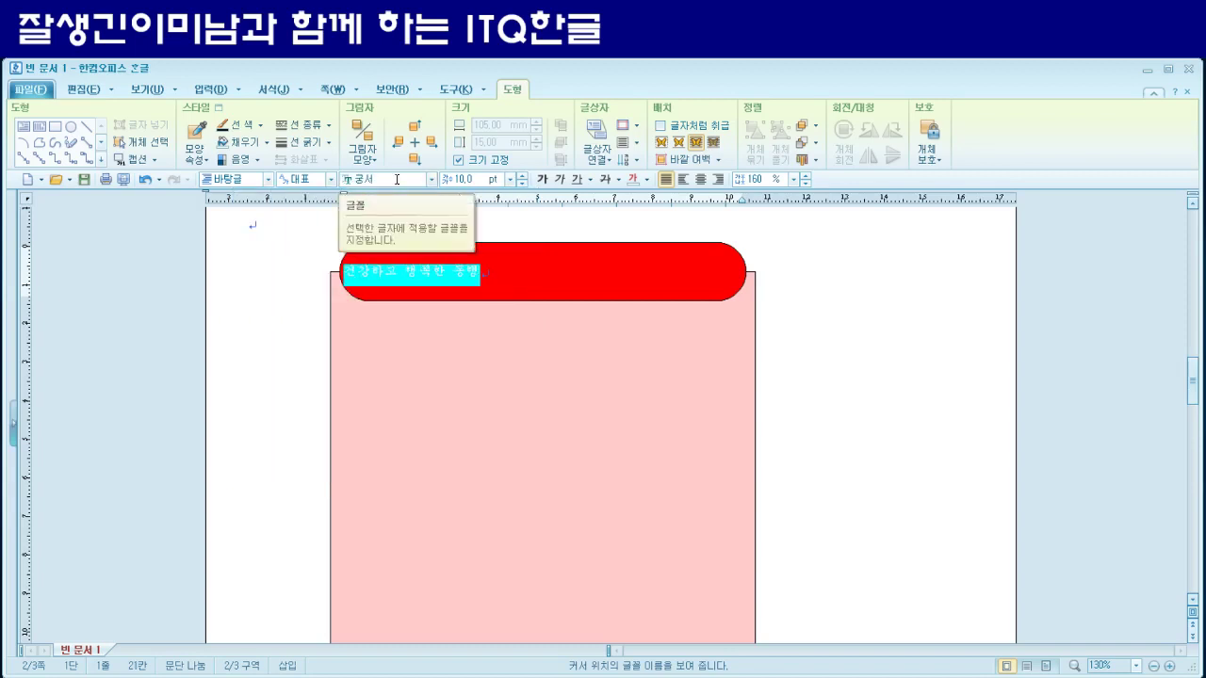
key("alt+shift+e")
key("alt+shift+e")
key("alt+shift+e")
key("alt+shift+e")
key("alt+shift+e")
key("alt+shift+e")
key("alt+shift+e")
key("alt+shift+e")
key("alt+shift+e")
key("alt+shift+e")
key("alt+shift+e")
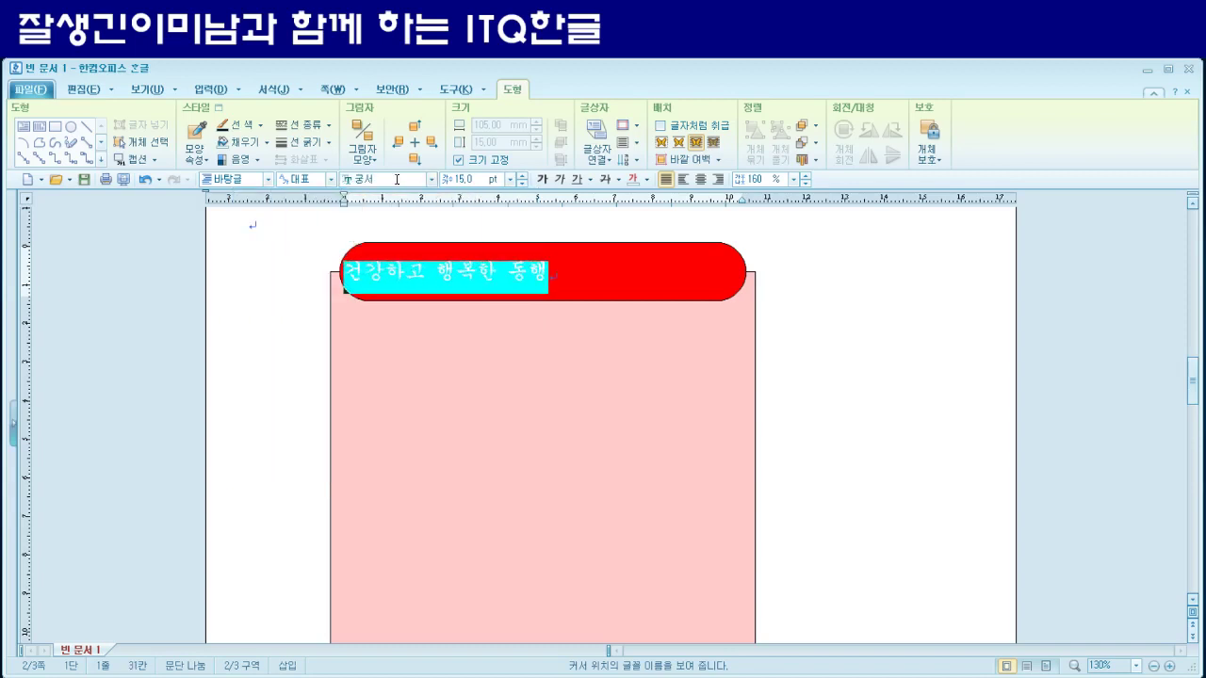
key("alt+shift+e")
key("alt+shift+e")
key("alt+shift+e")
key("alt+shift+e")
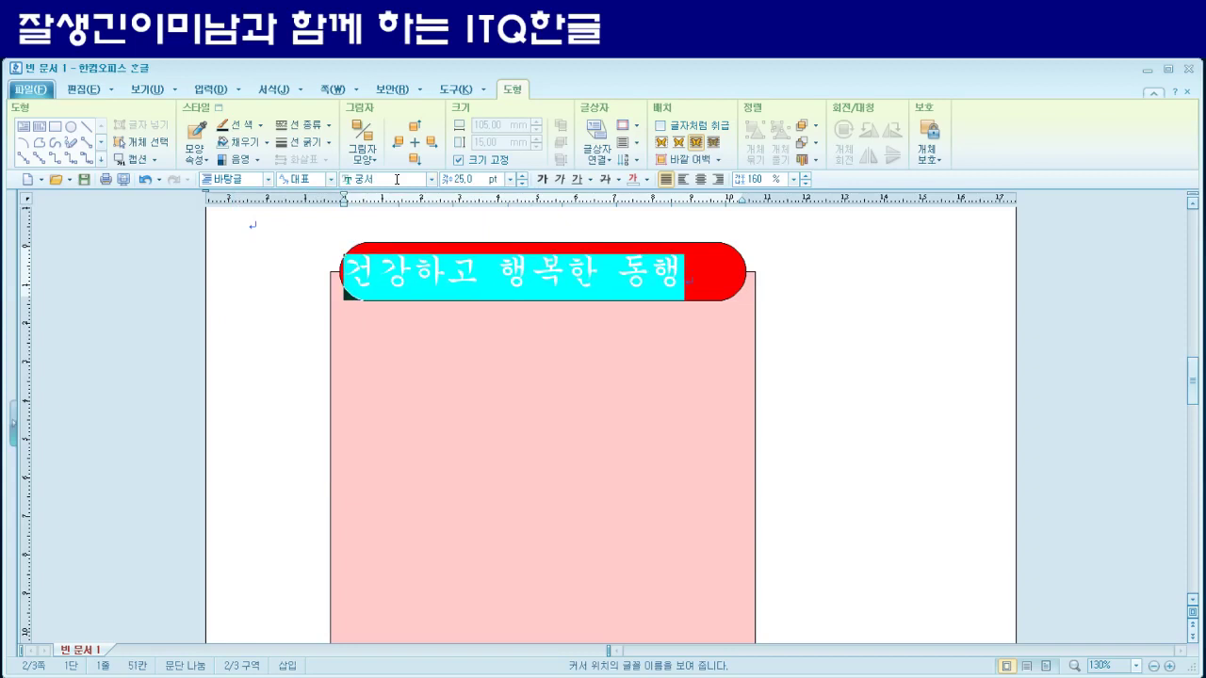
key("alt+shift+r")
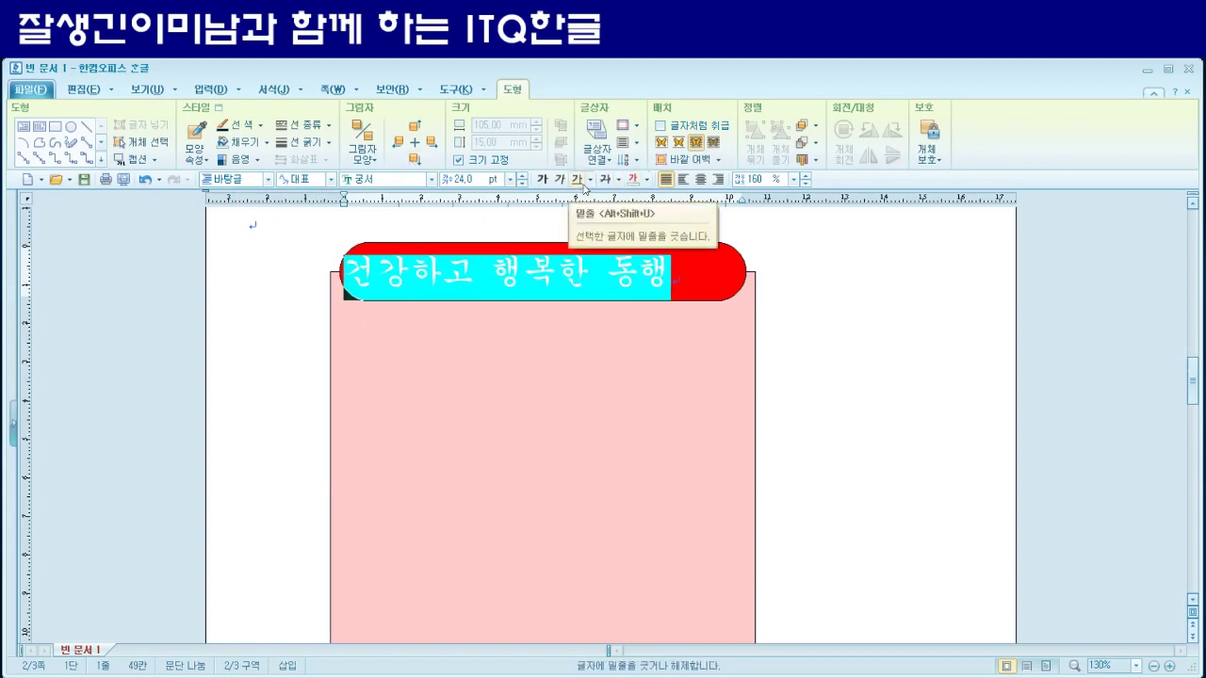
- Colour the title text white, centre it in the red box, and leave the box
left_click(632, 180)
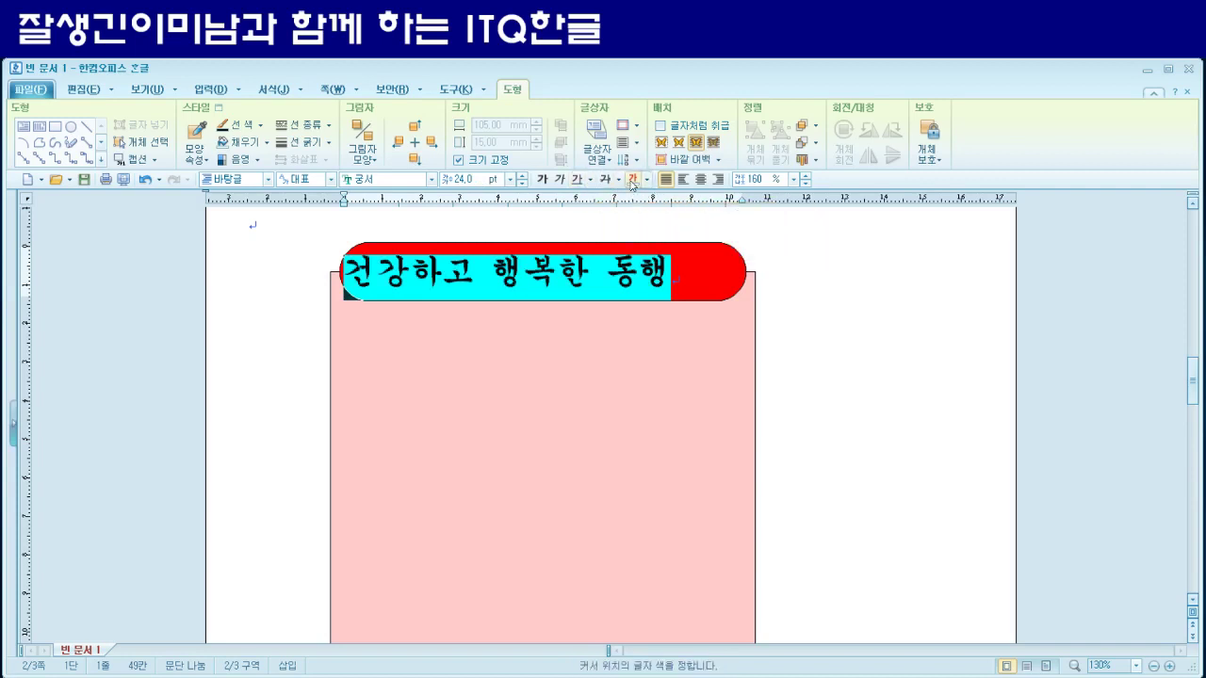
left_click(701, 179)
key("Right")
left_click(860, 337)
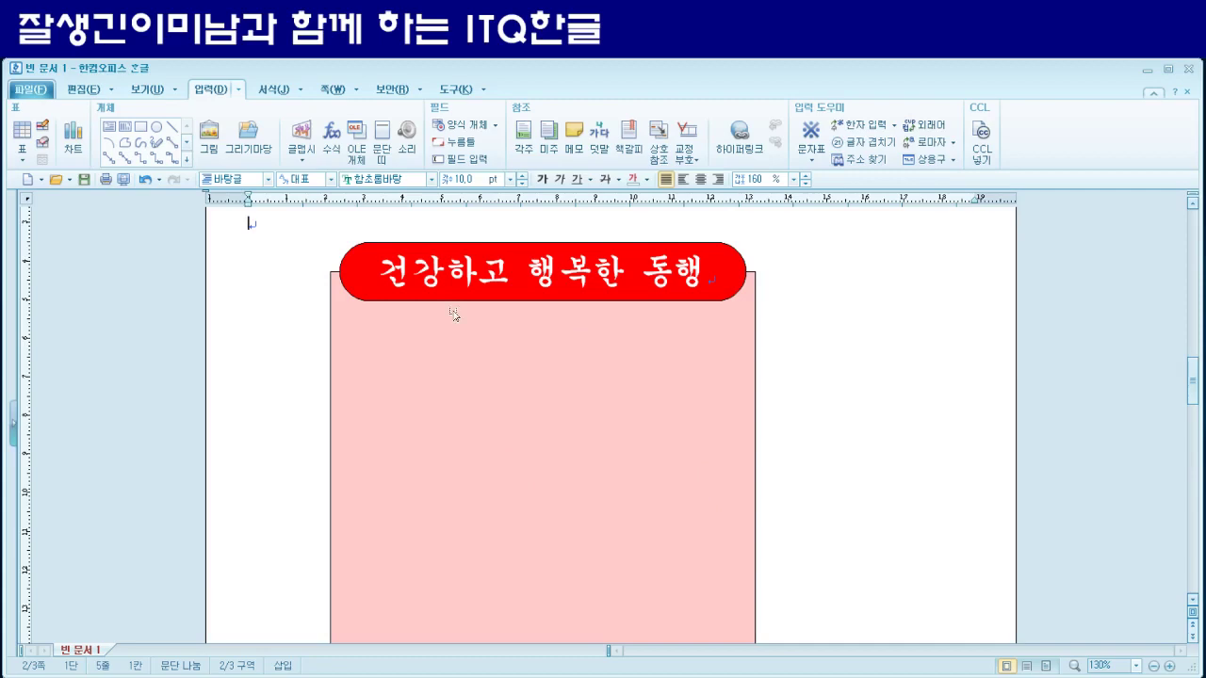
- Draw a rectangle about 68 mm wide and 46 mm high below the title, overlapping the light red rectangle's right edge
left_click(144, 127)
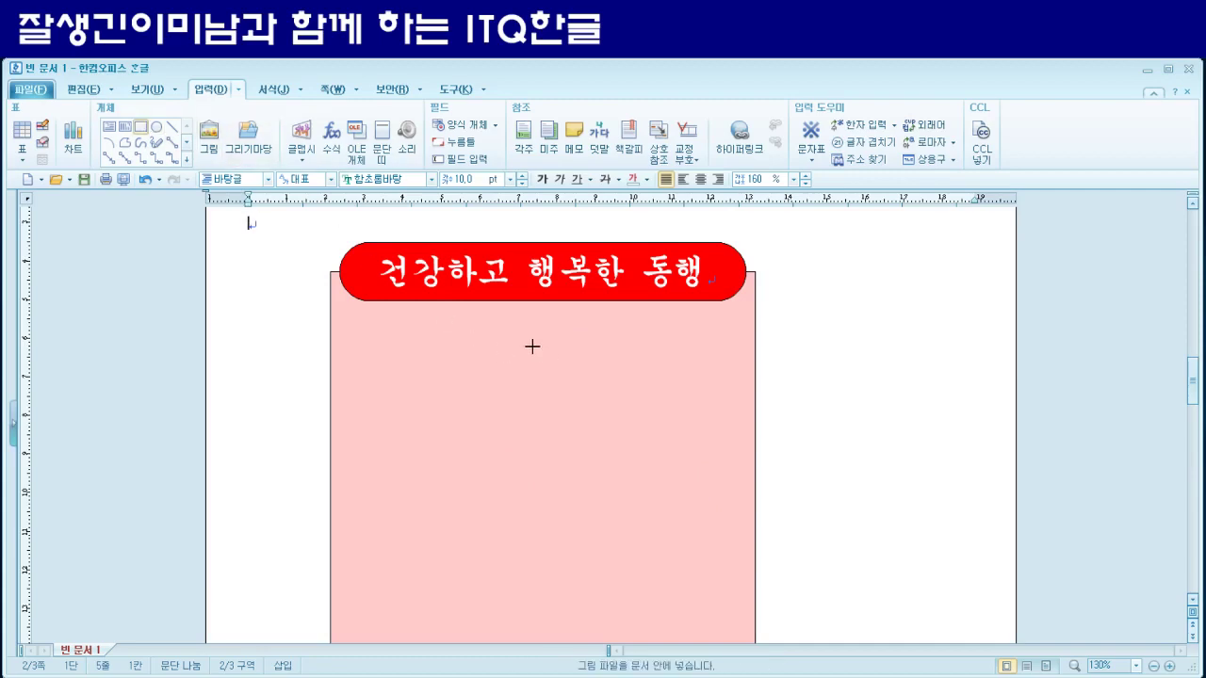
left_click_drag(534, 345, 796, 521)
- Set the new rectangle's width to 60 mm and height to 50 mm, and lock its size
double_click(685, 417)
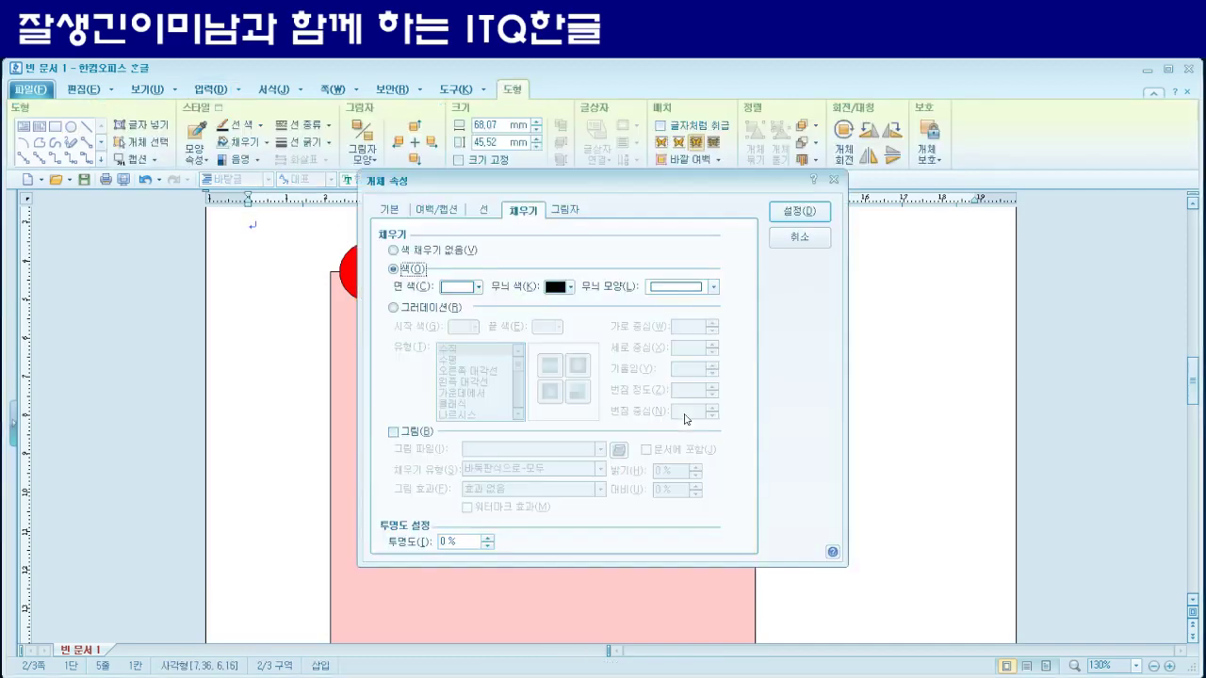
left_click(550, 246)
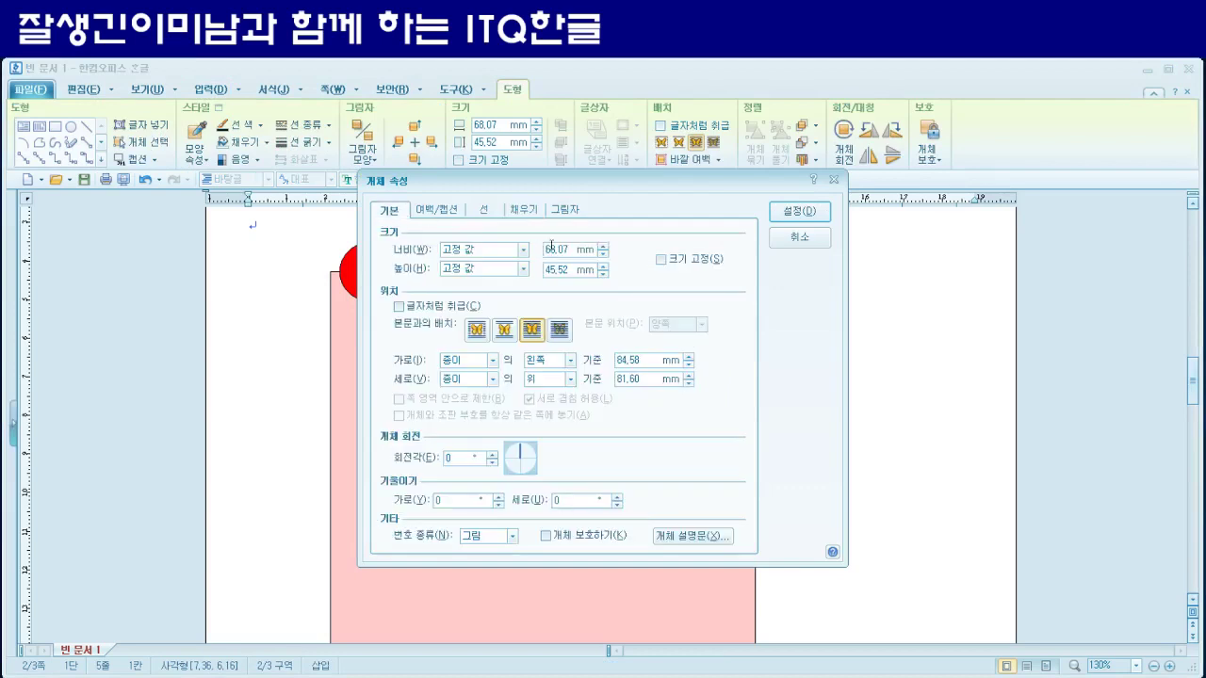
double_click(551, 247)
type("60")
key("Tab")
key("Tab")
type("50")
left_click(661, 259)
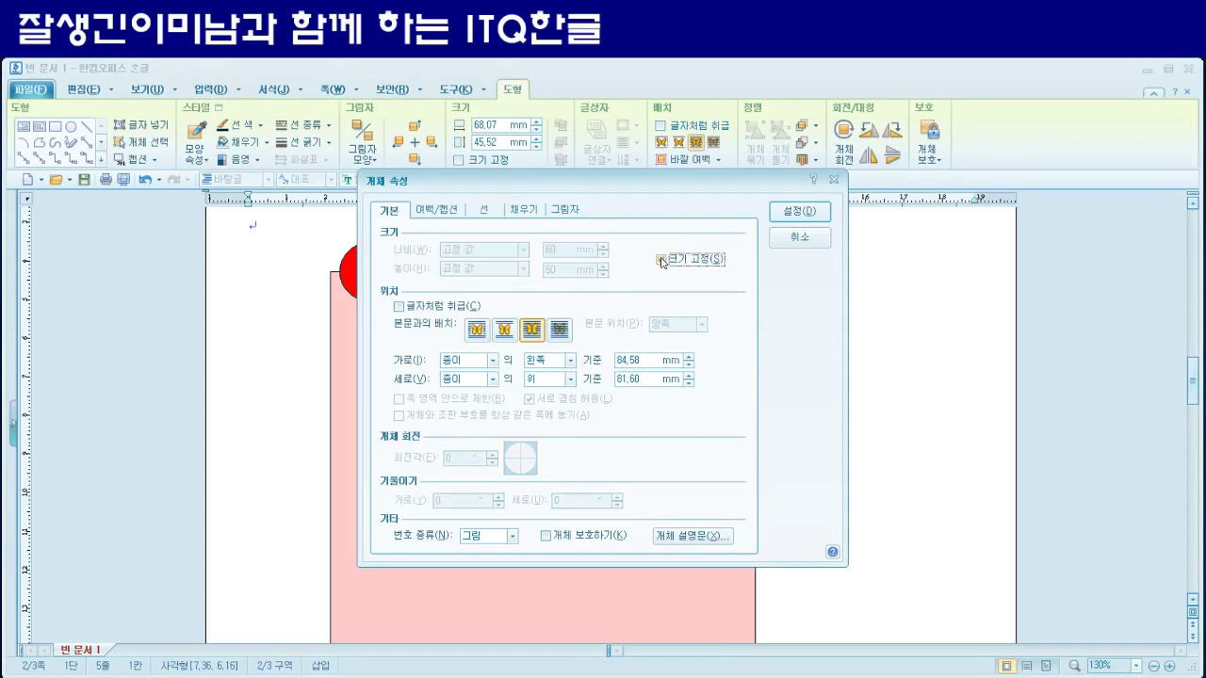
- Give the new rectangle rounded corners (둥근 모양) and a light orange face colour, and apply the object properties
left_click(484, 210)
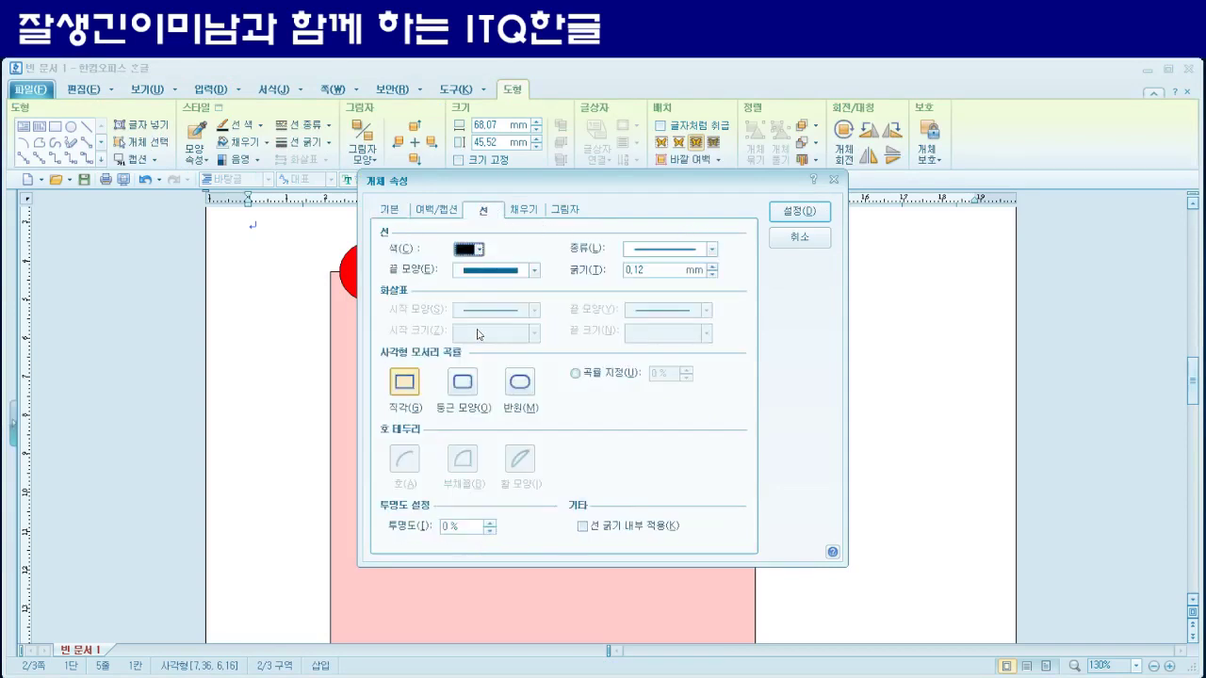
left_click(463, 393)
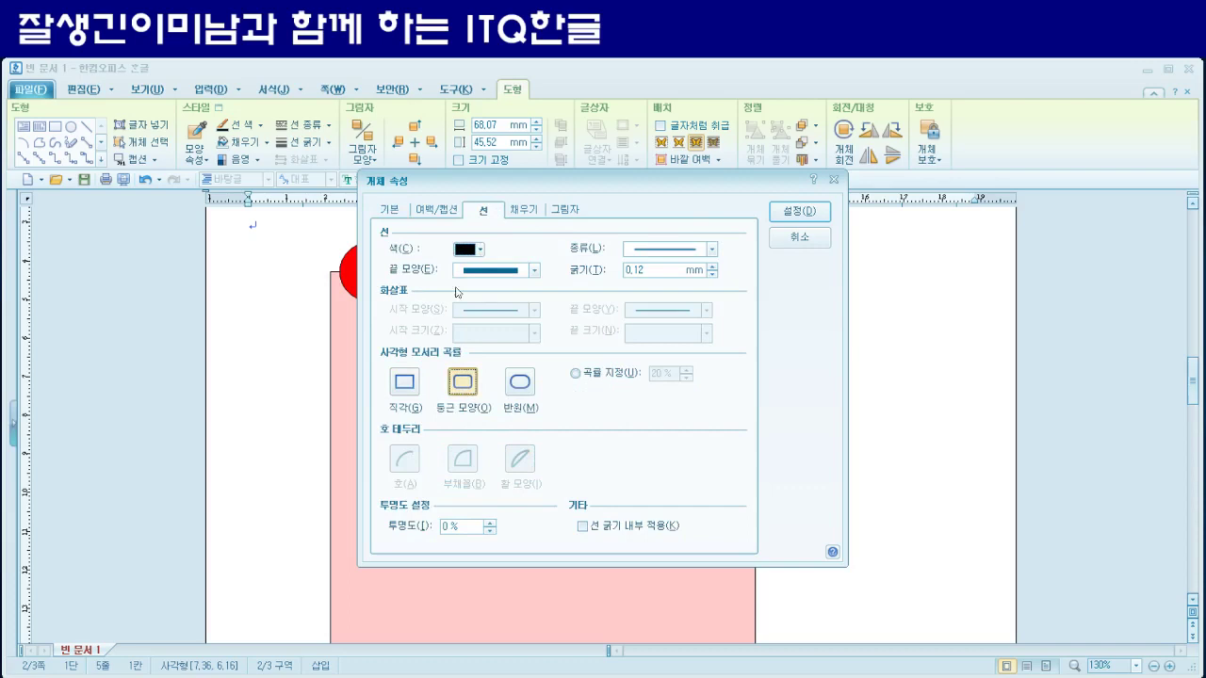
left_click(532, 211)
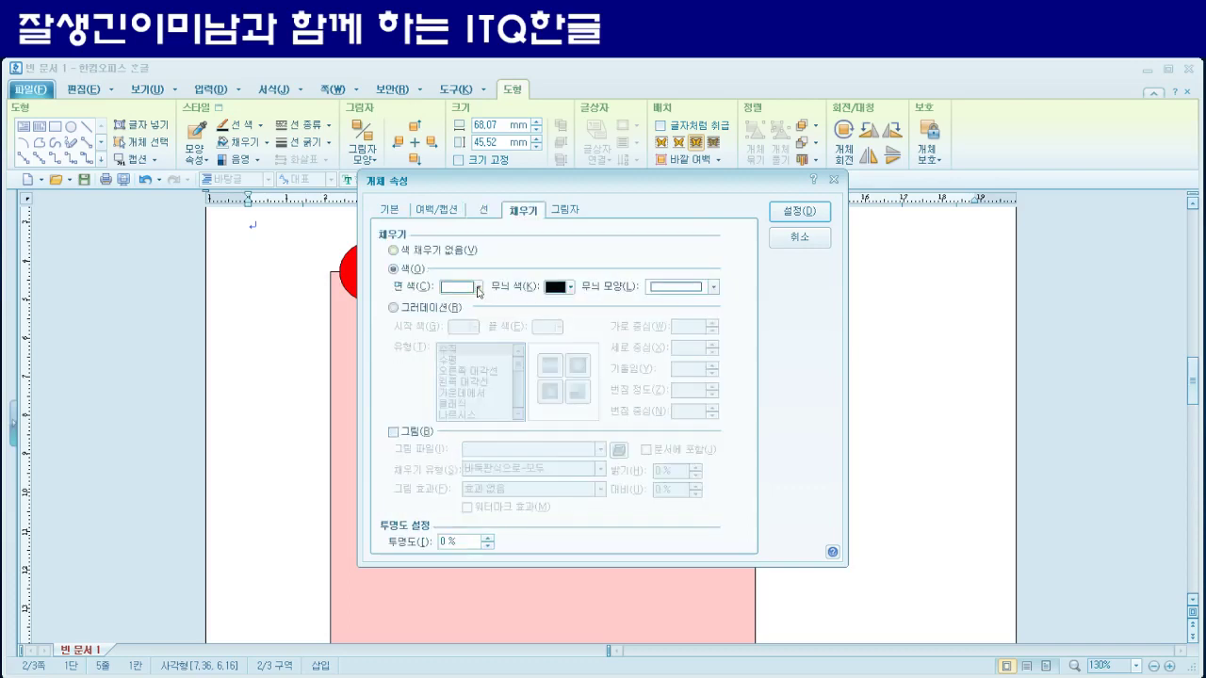
left_click(479, 288)
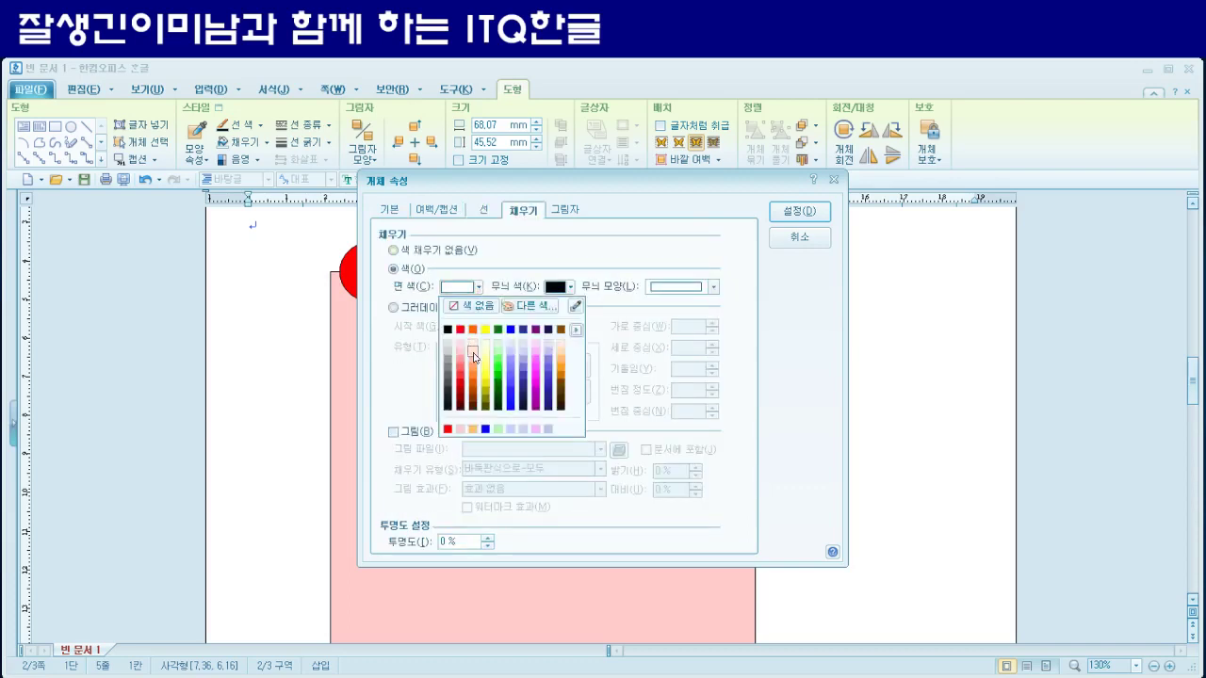
left_click(474, 354)
left_click(797, 212)
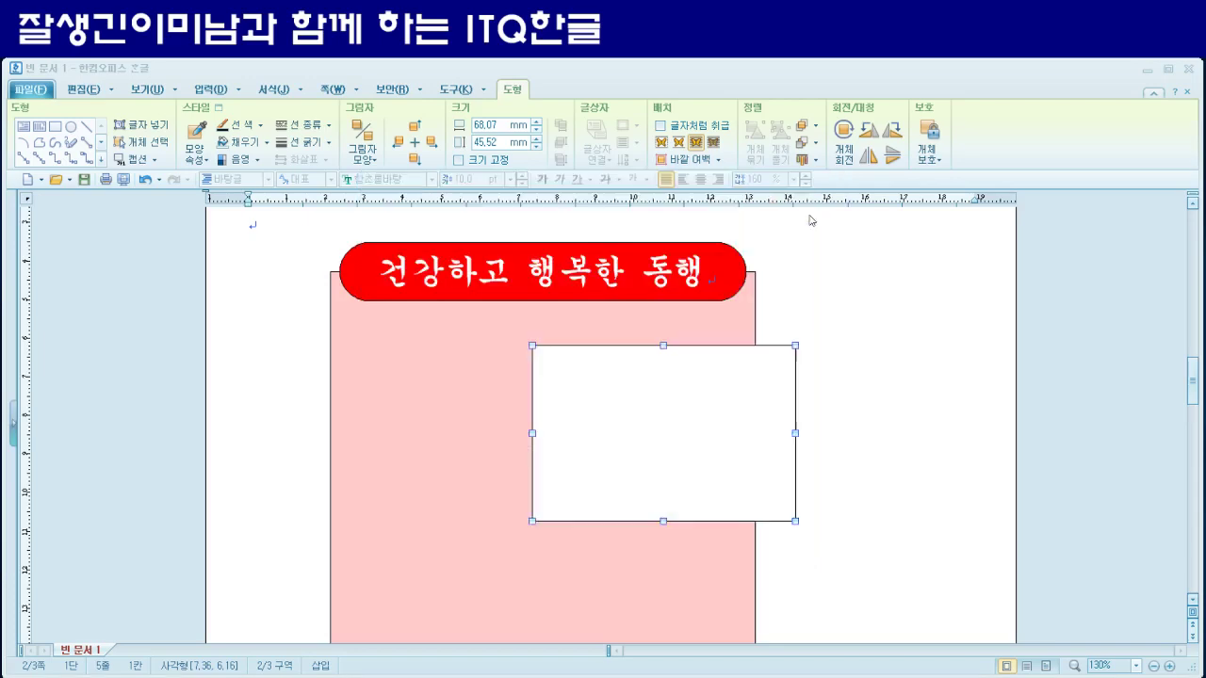
- Nudge the light orange rectangle slightly upward and set its width to 65 mm with the size locked
mouse_move(685, 433)
left_mouse_down()
mouse_move(694, 439)
mouse_move(693, 426)
left_mouse_up()
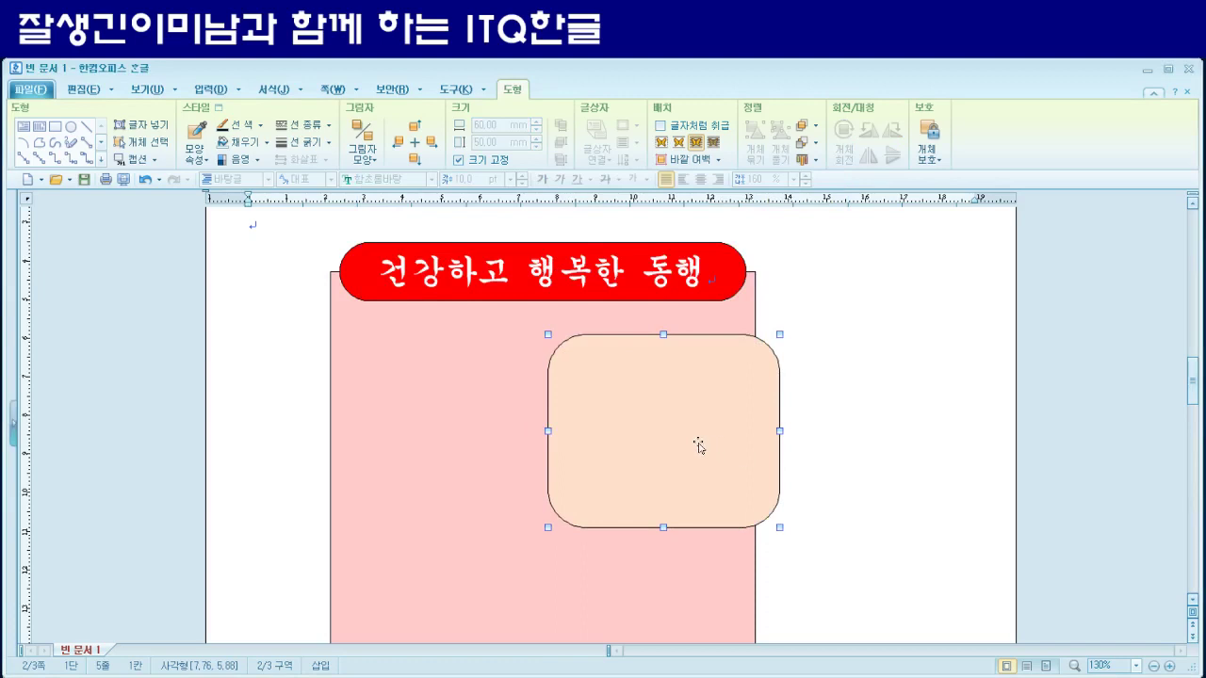
double_click(698, 445)
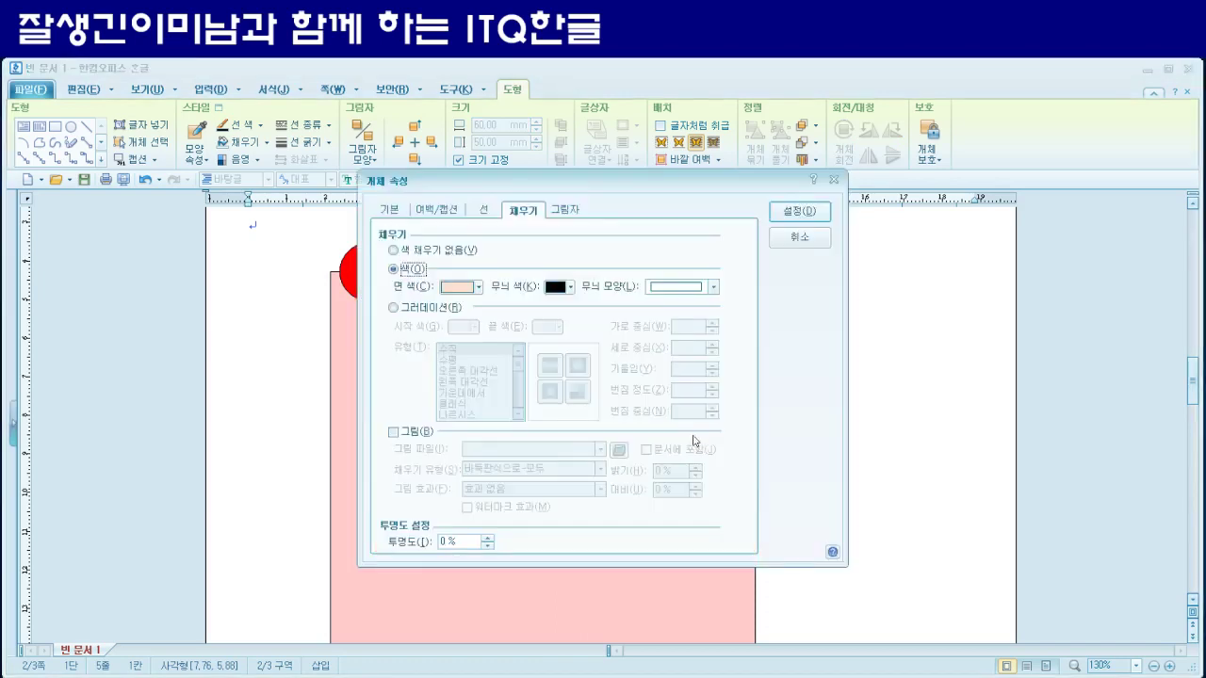
left_click(390, 210)
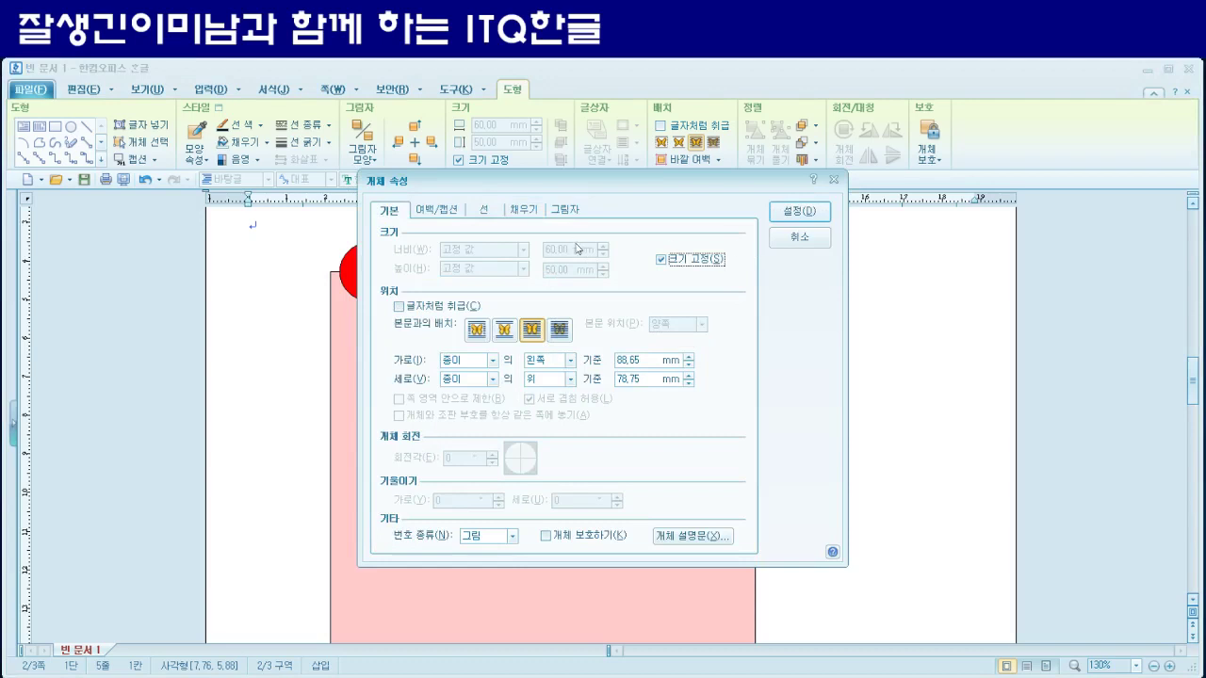
left_click(661, 259)
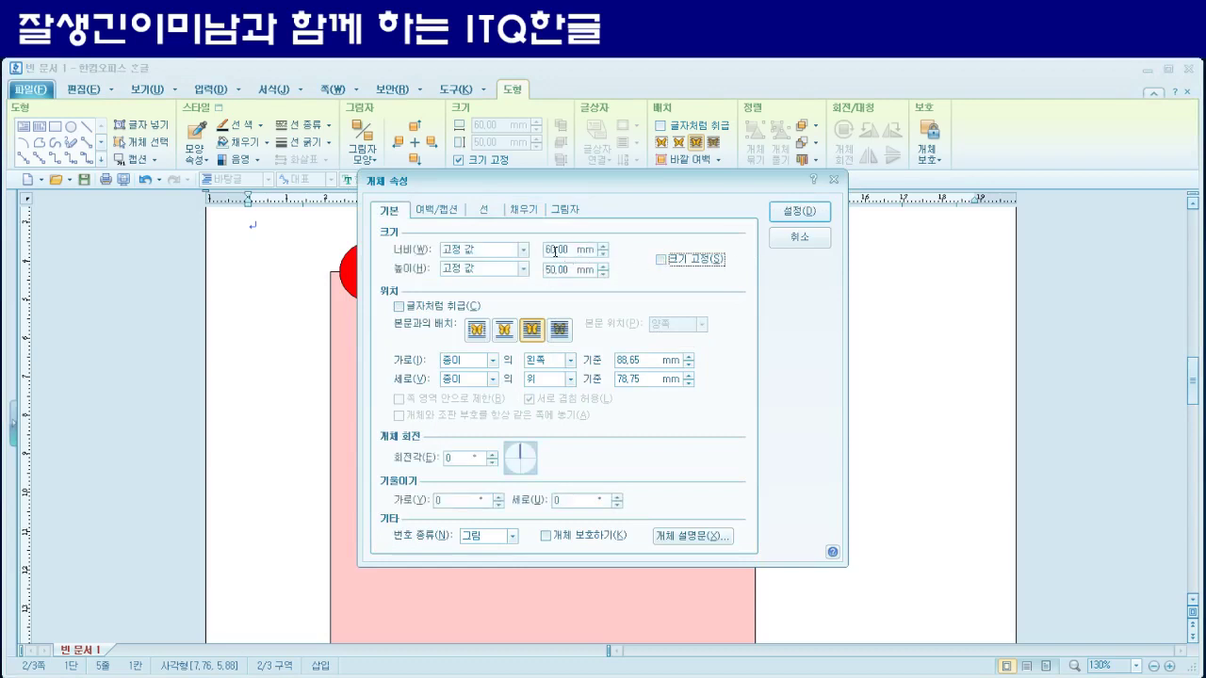
left_click(555, 251)
double_click(556, 251)
type("8")
left_click(661, 260)
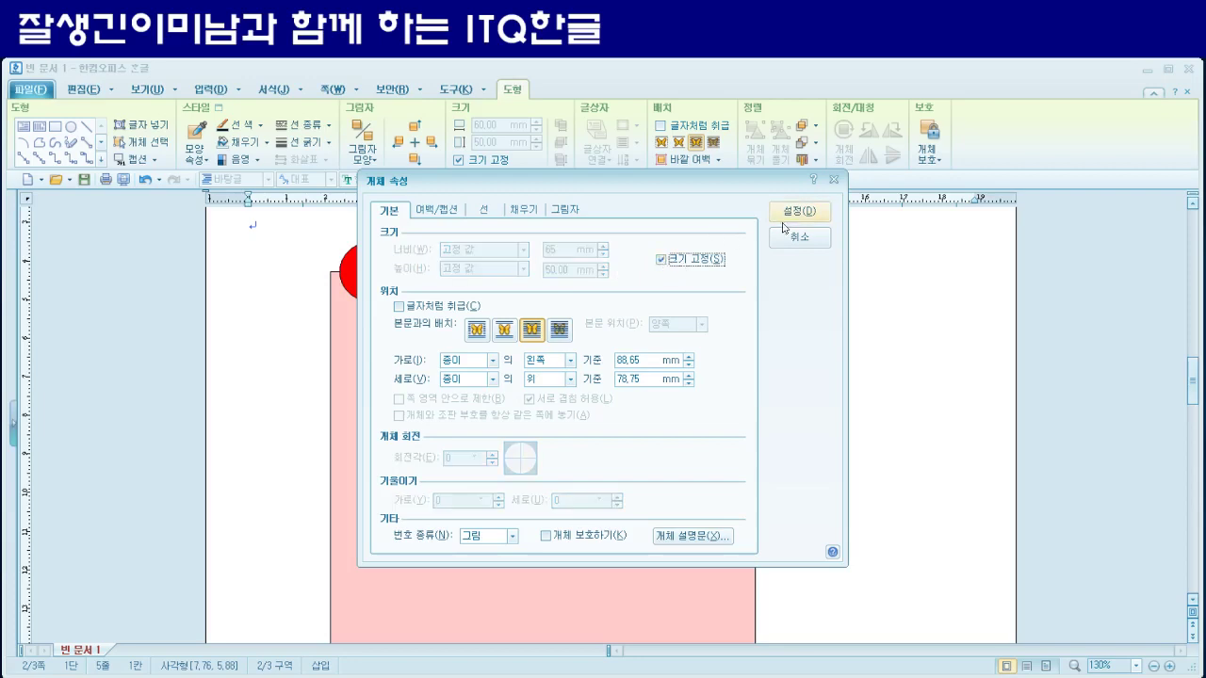
left_click(784, 227)
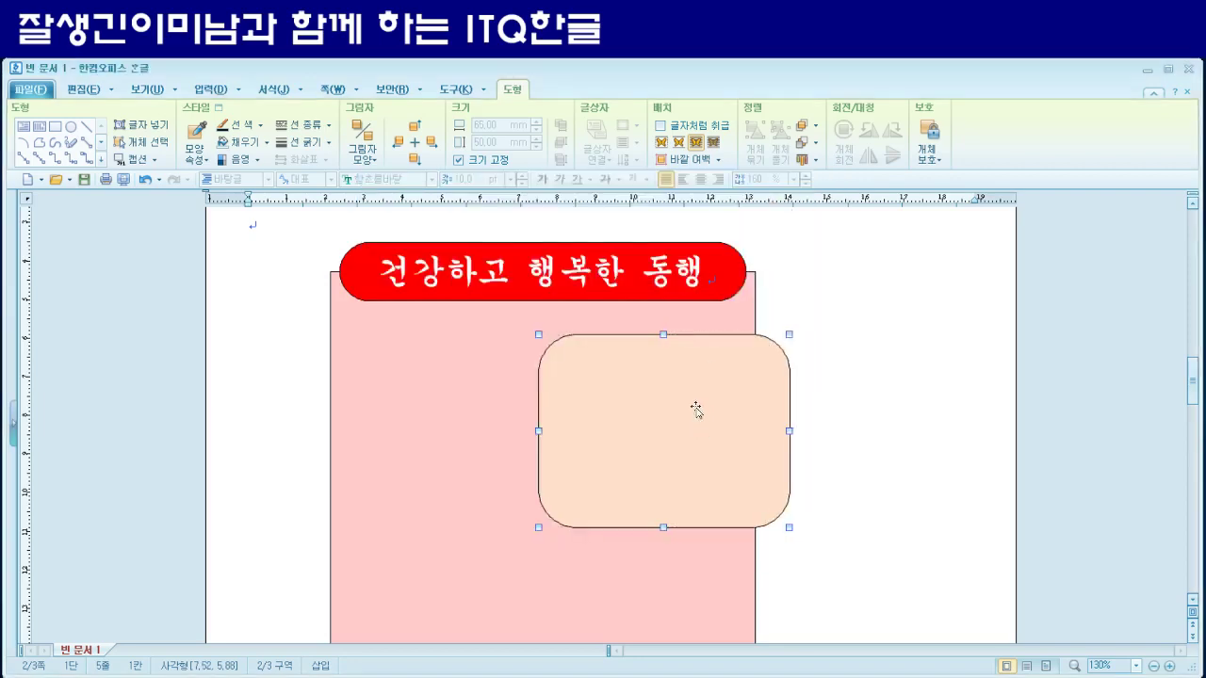
- Move the light orange rectangle left until it only slightly overhangs the light red rectangle's right edge
left_click_drag(691, 425, 662, 427)
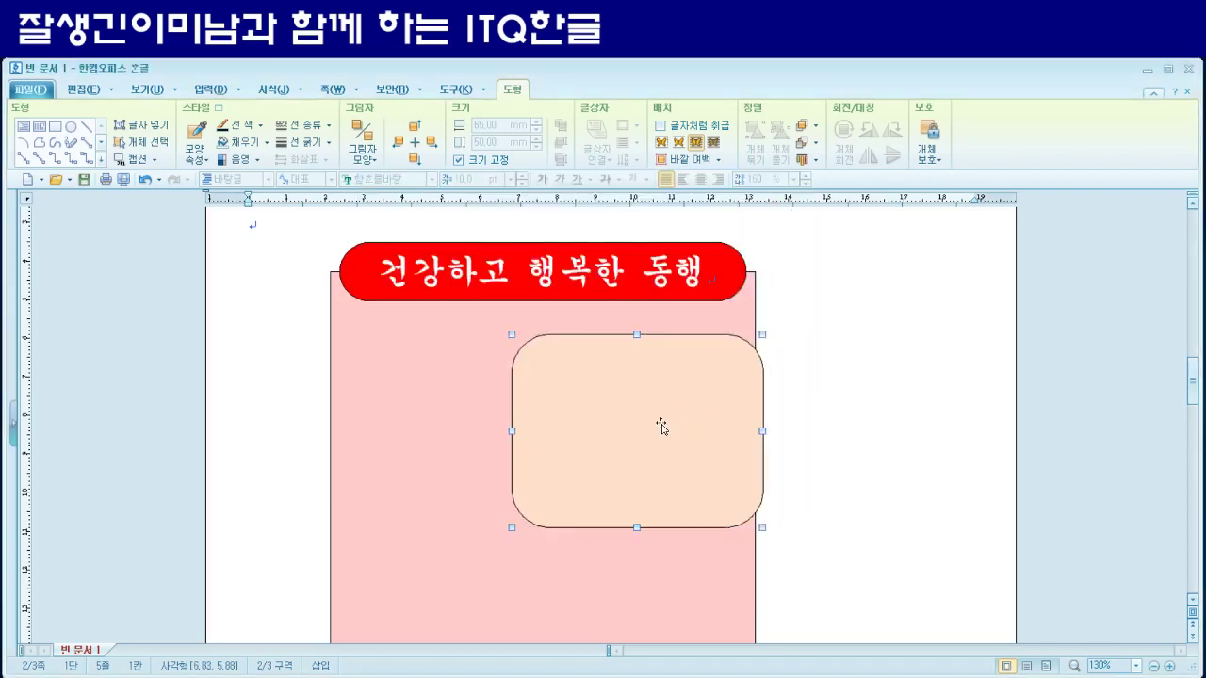
scroll(786, 445, "down", 1)
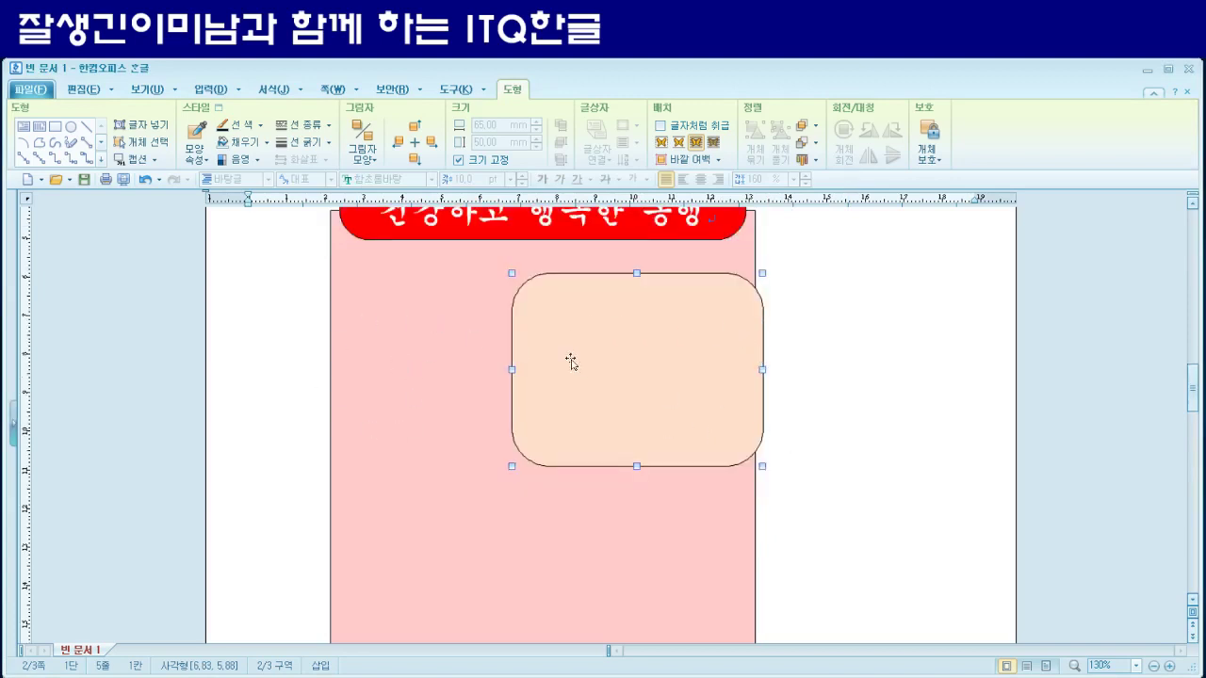
scroll(813, 426, "down", 2)
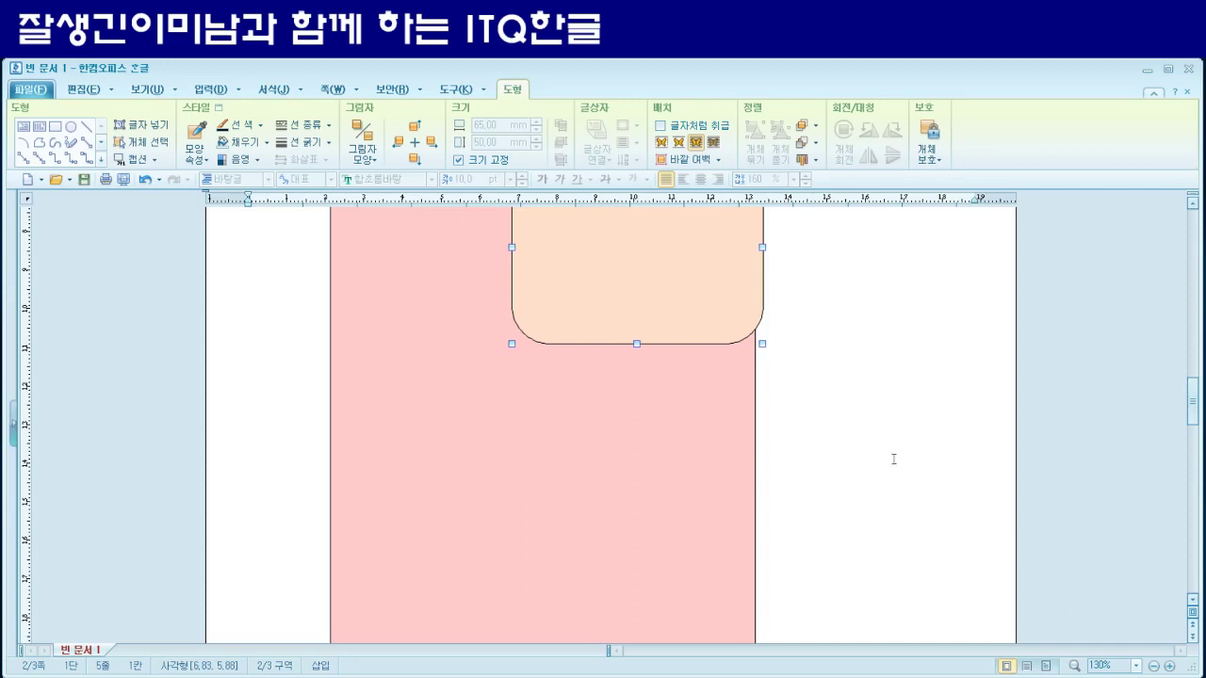
- Draw a horizontal text box about 89 mm wide and 16 mm high on the light red rectangle, below the light orange one
scroll(765, 504, "down", 2)
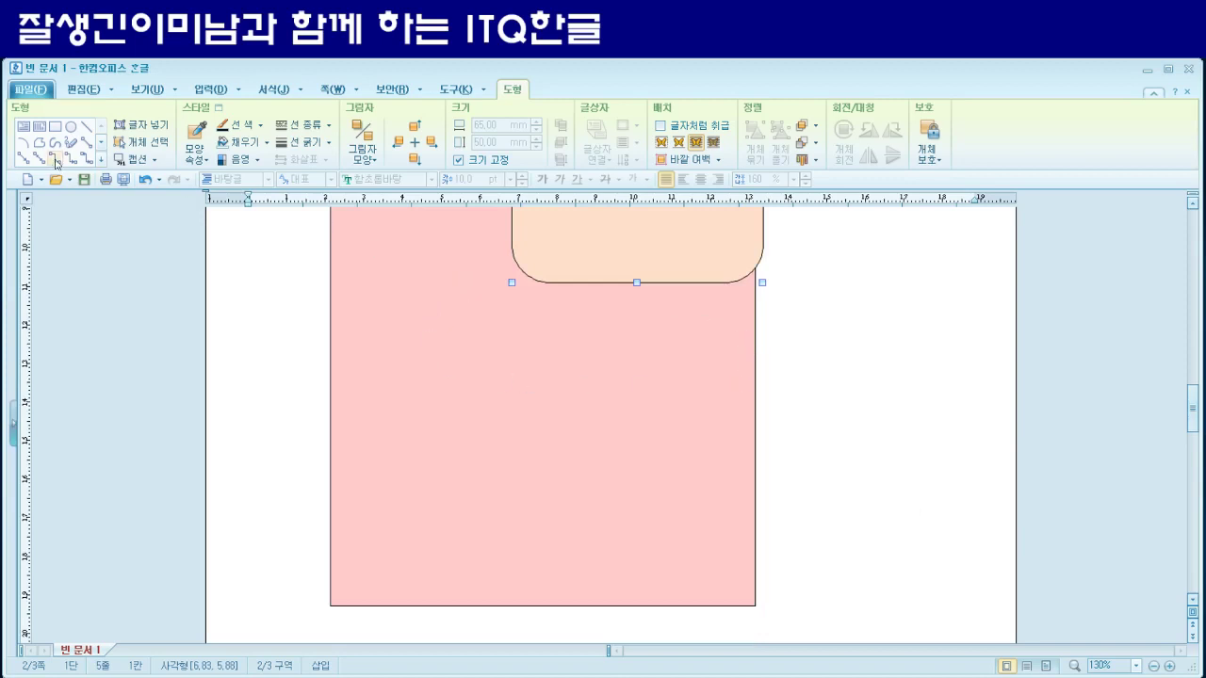
left_click(40, 145)
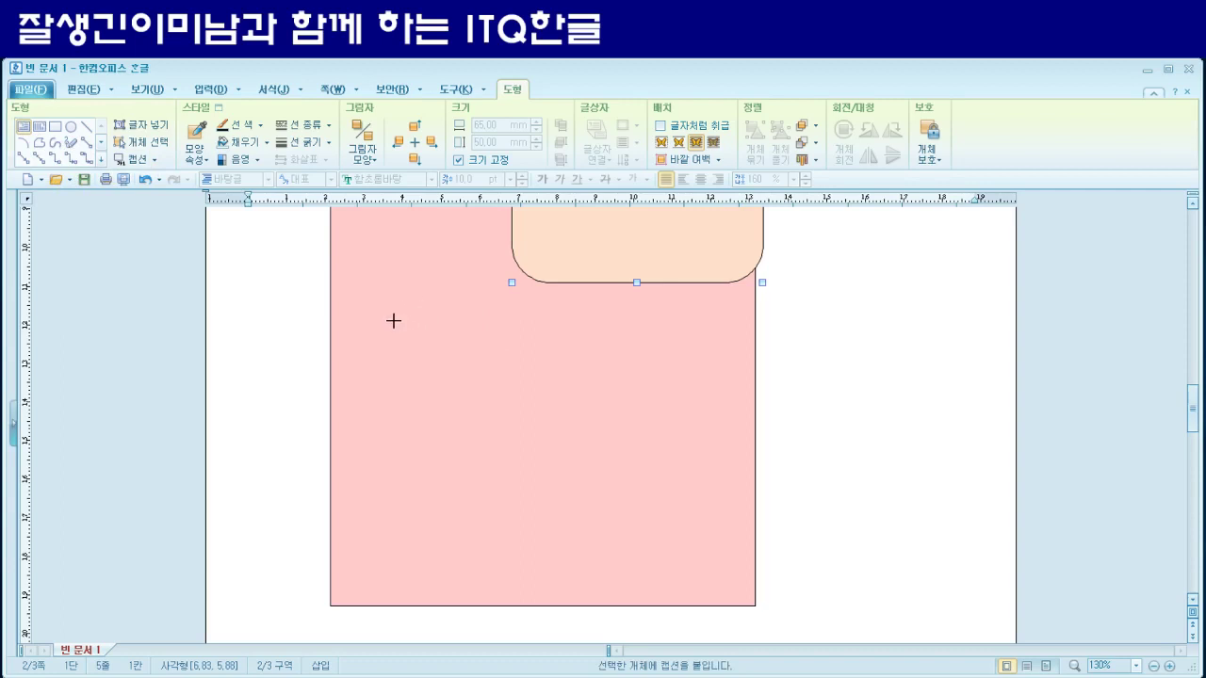
mouse_move(396, 319)
left_mouse_down()
mouse_move(606, 366)
mouse_move(743, 380)
left_mouse_up()
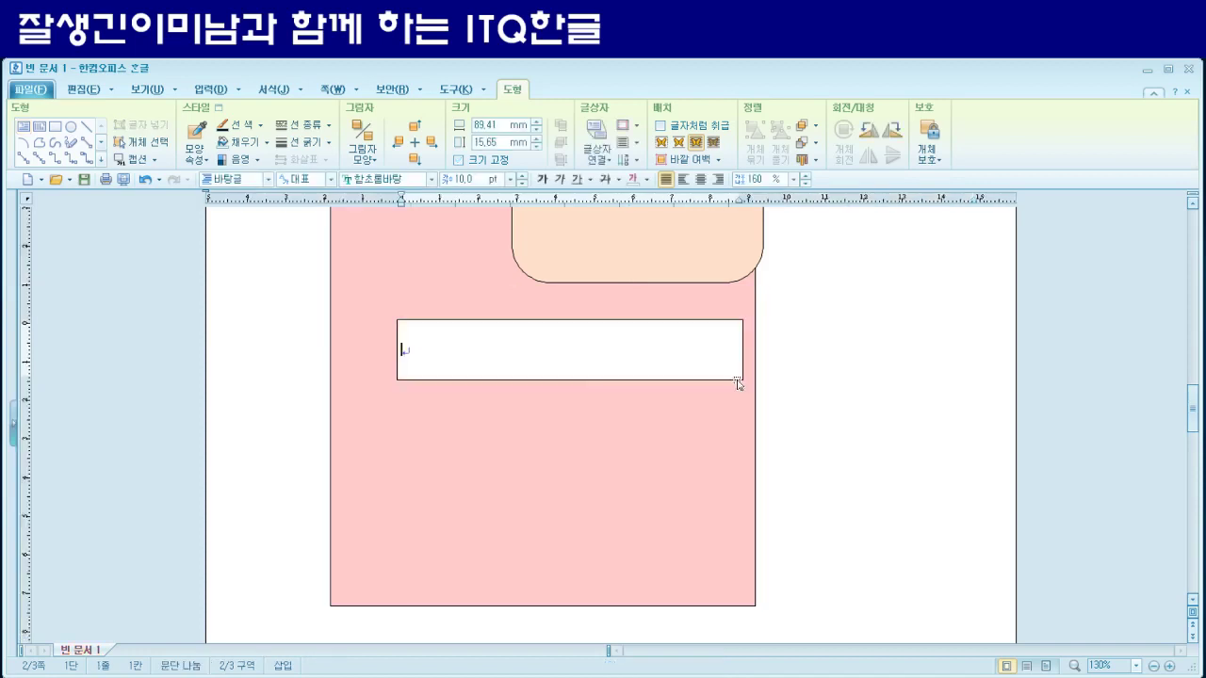
double_click(485, 323)
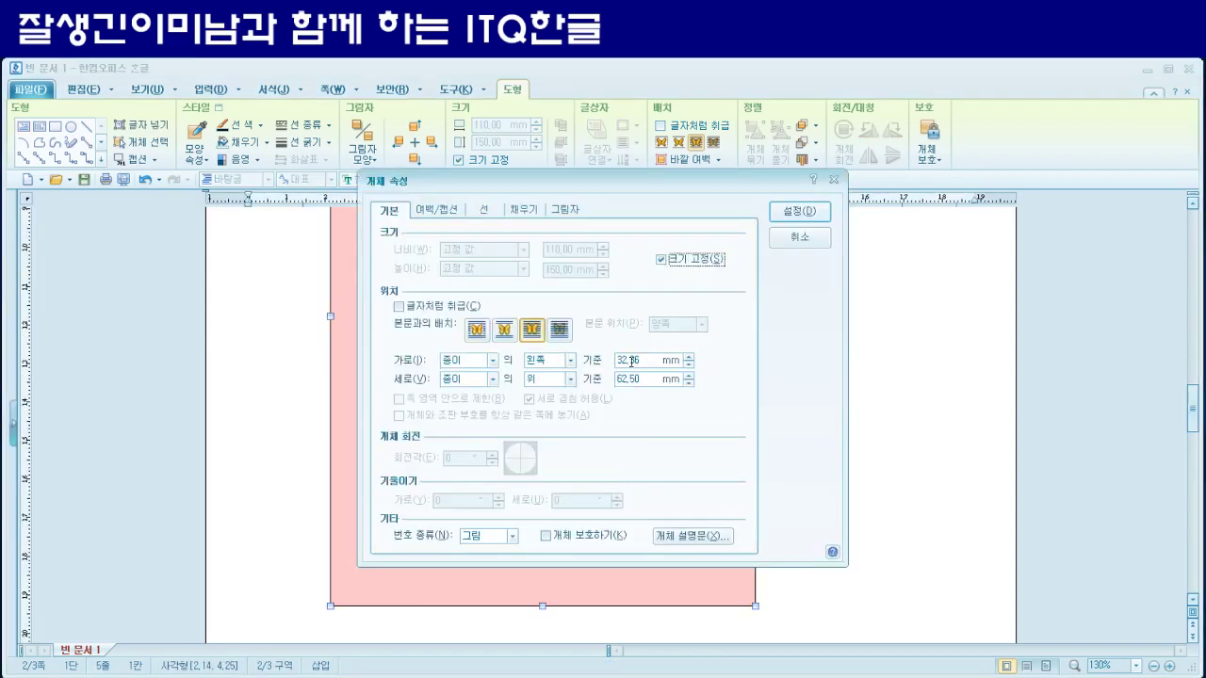
left_click(799, 241)
- Give the new text box a dashed outline and no fill (색 채우기 없음), and apply the object properties
left_click(646, 322)
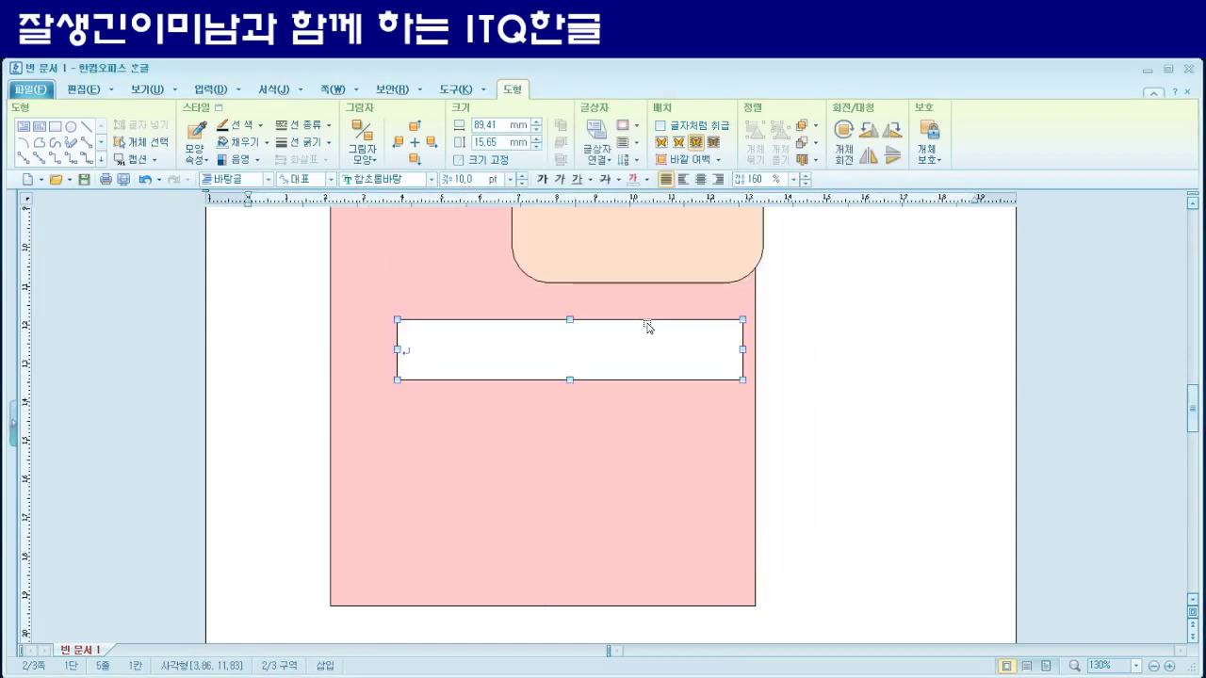
double_click(649, 327)
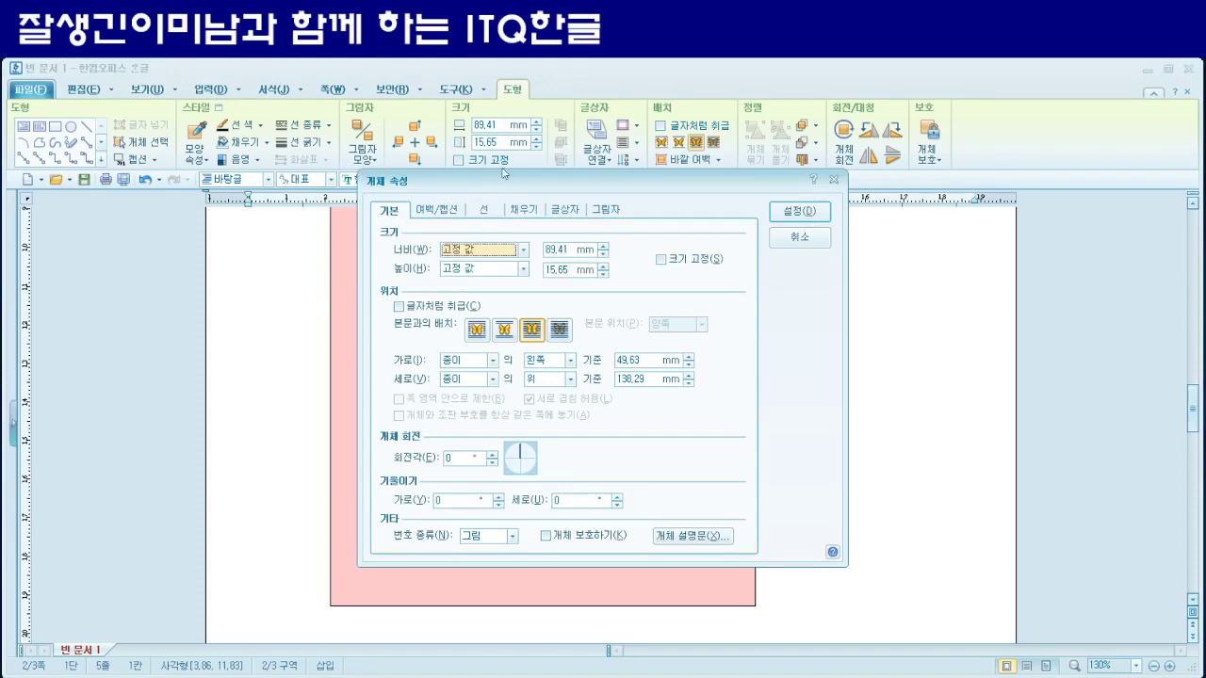
left_click(486, 214)
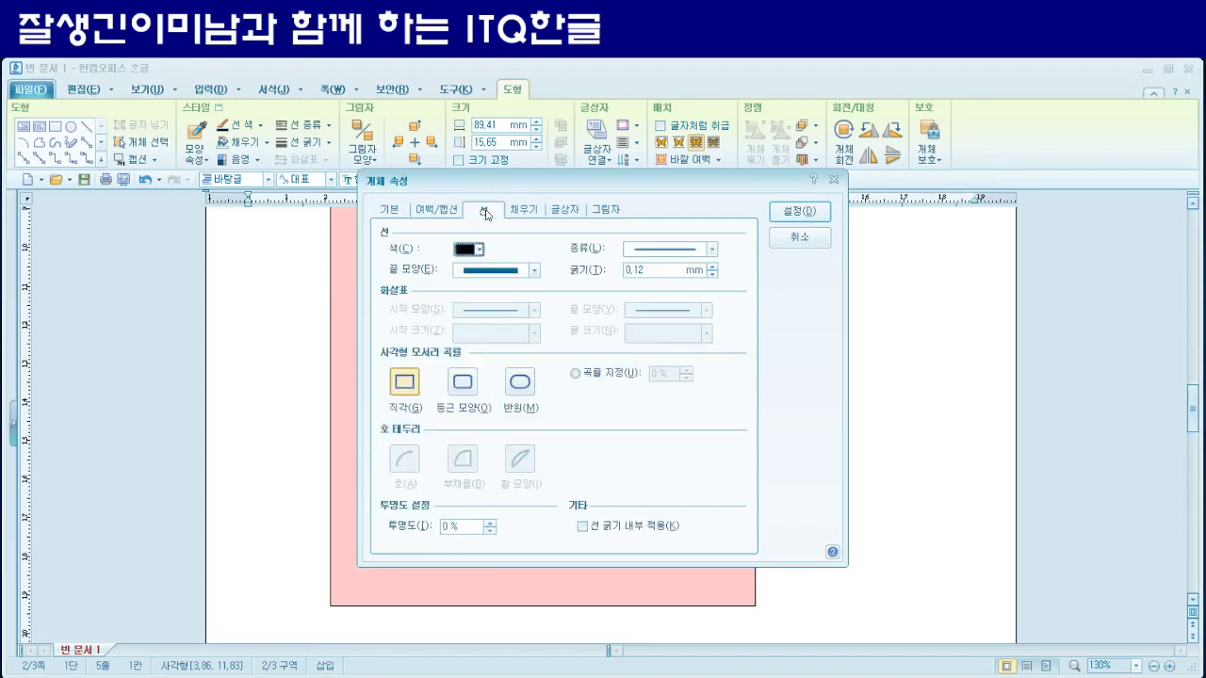
left_click(713, 250)
left_click(680, 287)
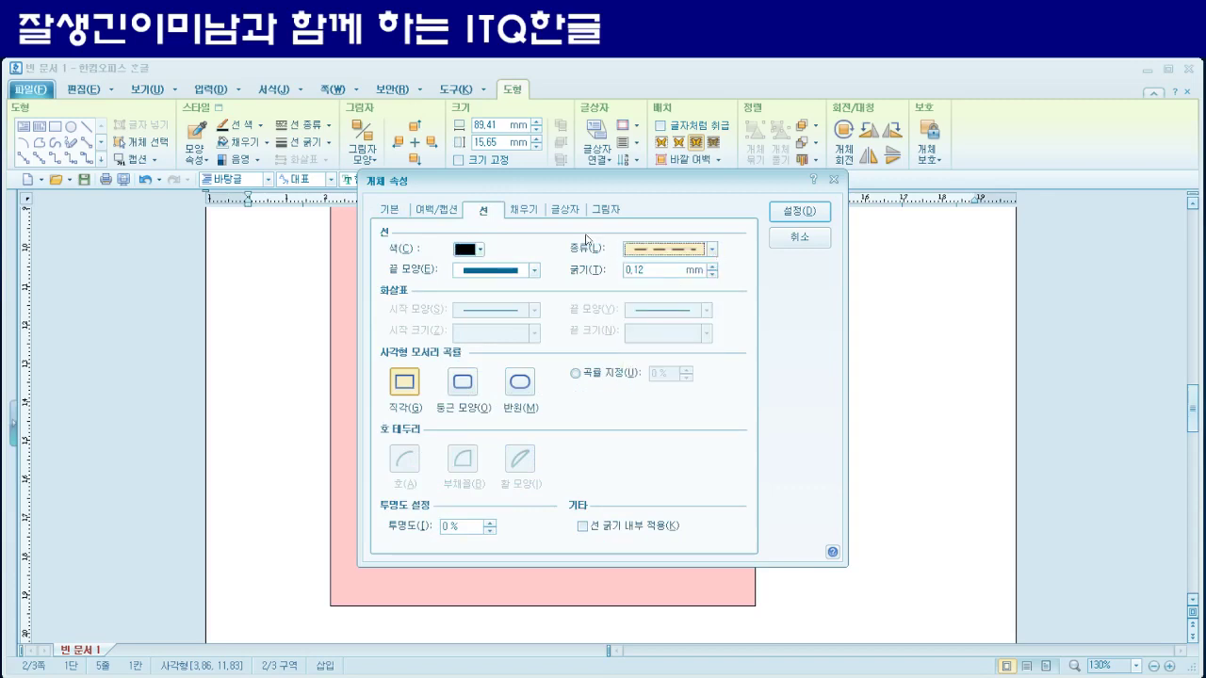
left_click(525, 211)
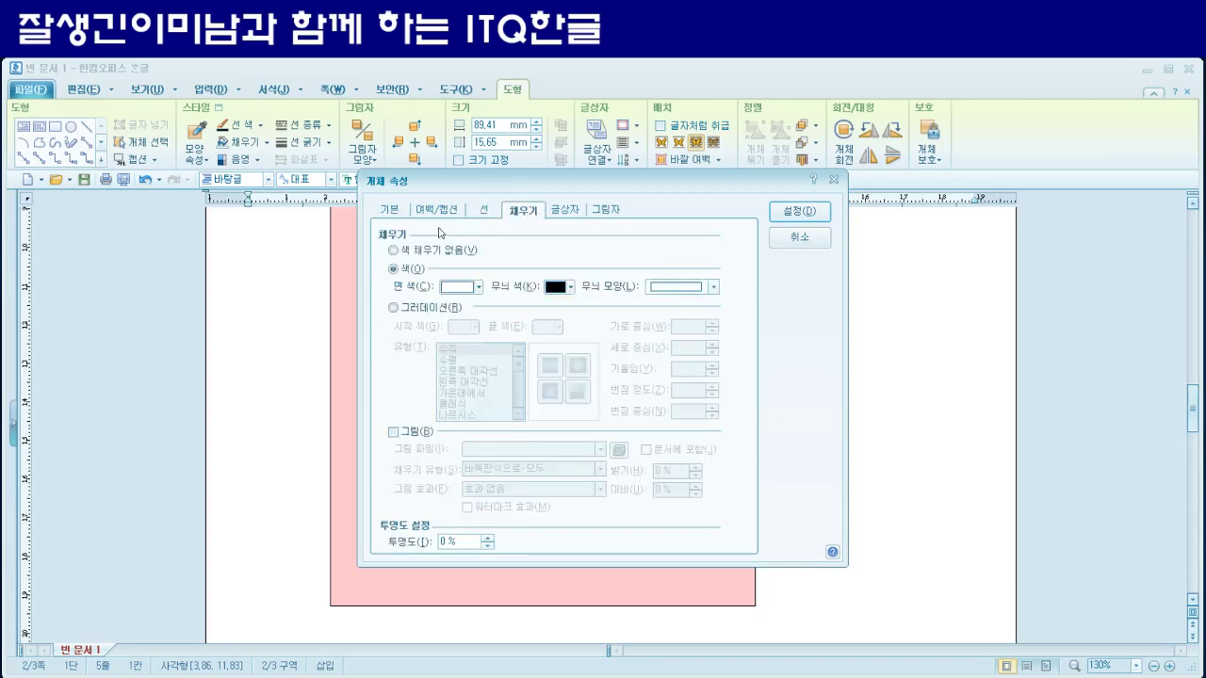
left_click(395, 252)
left_click(799, 211)
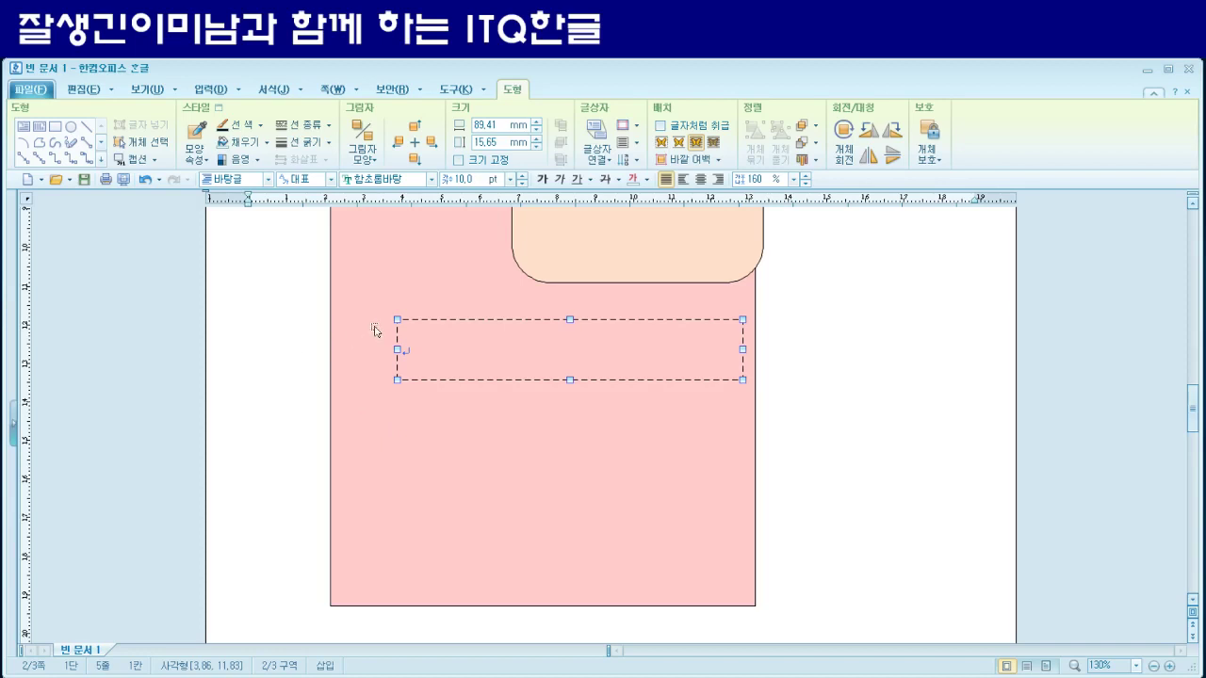
- Draw a narrow vertical rectangle just left of the dashed text box, 5 mm wide and 15 mm high, with its size locked
left_click(55, 126)
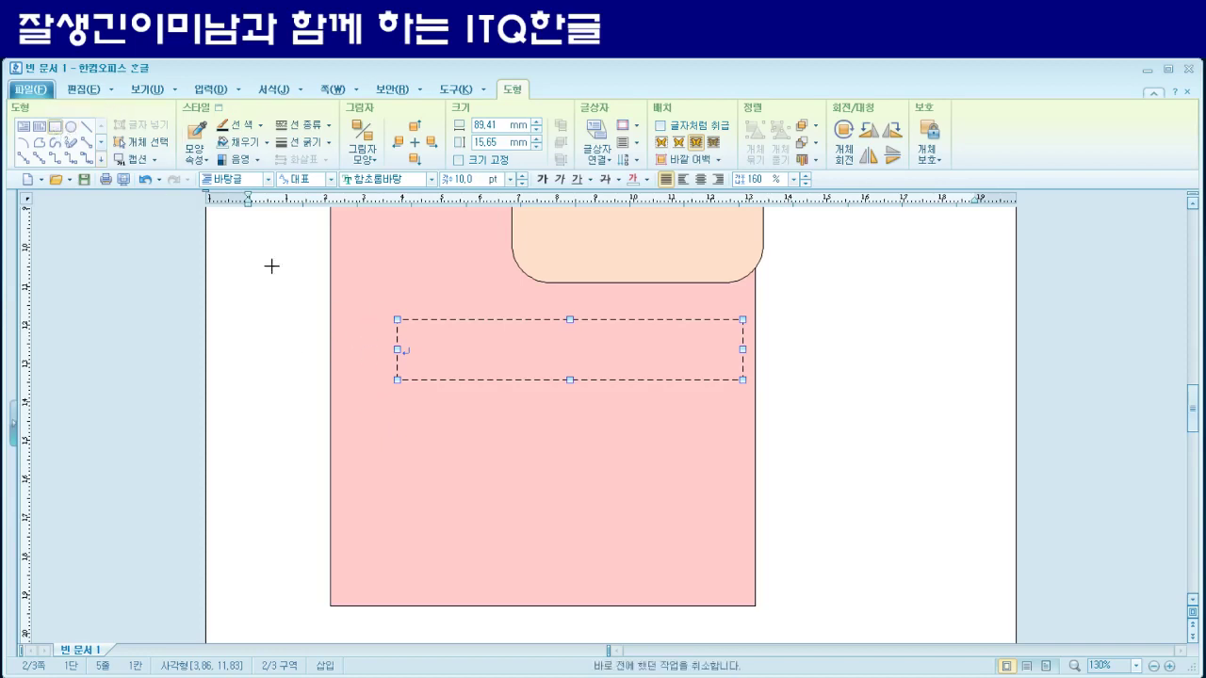
left_click_drag(368, 314, 390, 384)
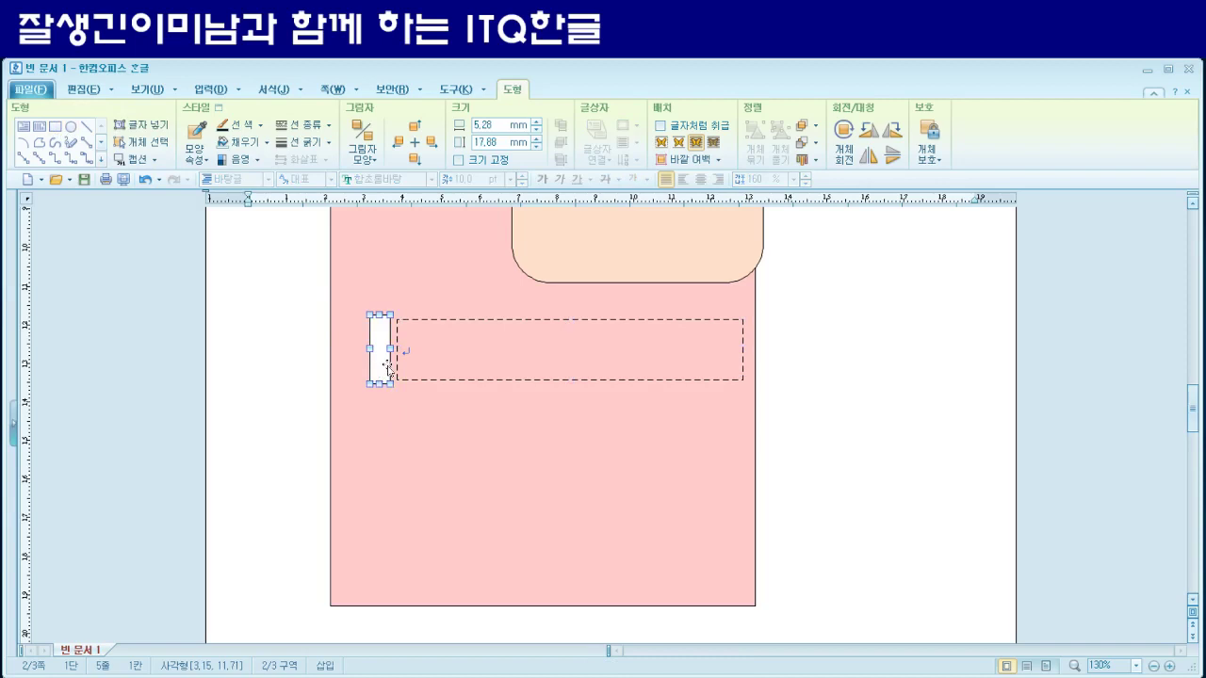
double_click(389, 369)
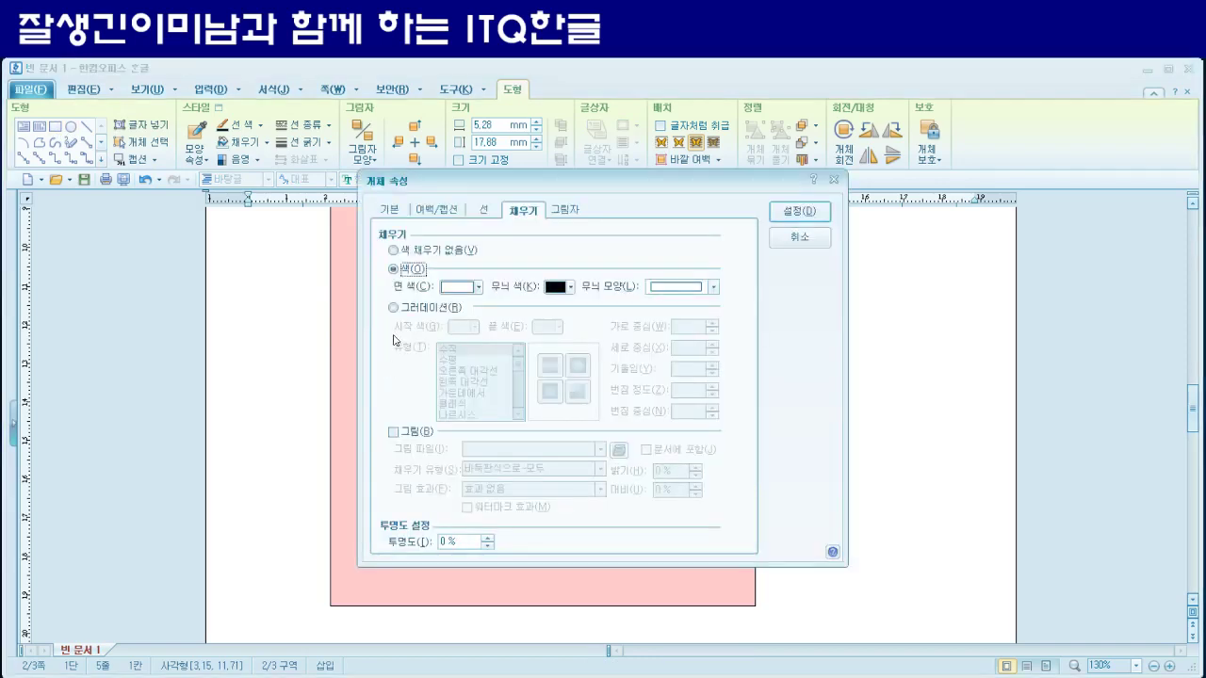
left_click(390, 210)
left_click(558, 250)
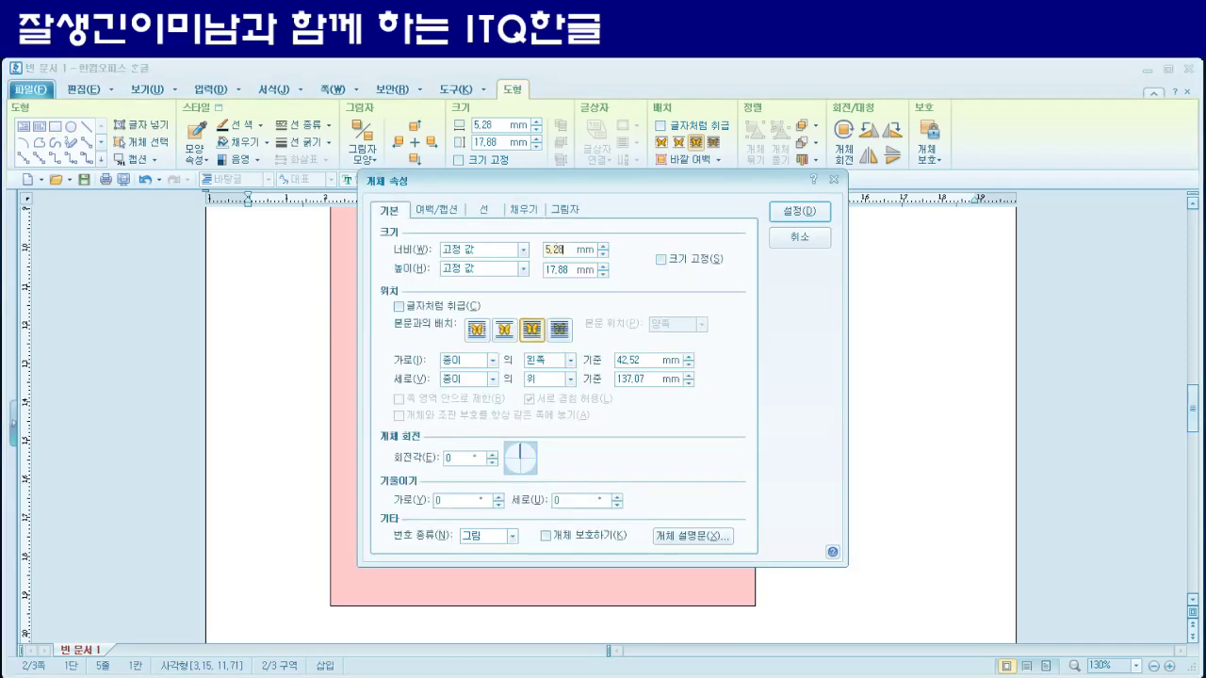
key("BackSpace")
key("BackSpace")
key("BackSpace")
key("Tab")
key("Tab")
type("15")
left_click(662, 260)
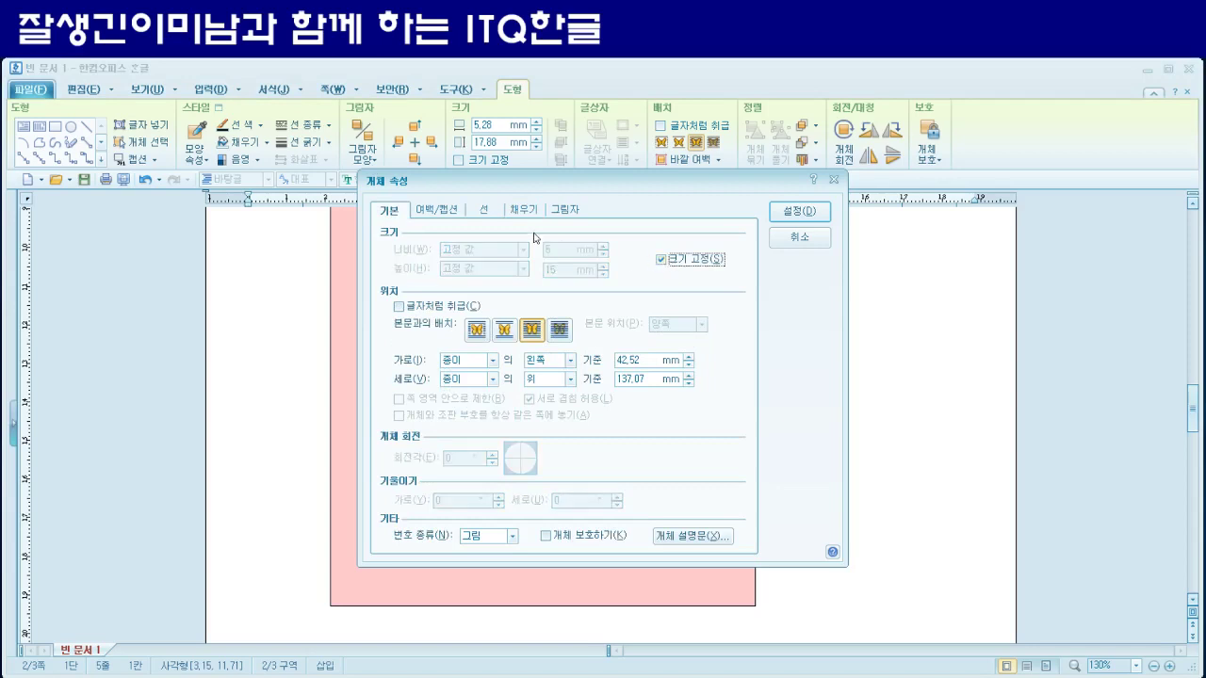
- Give the narrow rectangle semicircular ends (반원) and a light yellow face colour, and apply the object properties
left_click(486, 210)
left_click(522, 384)
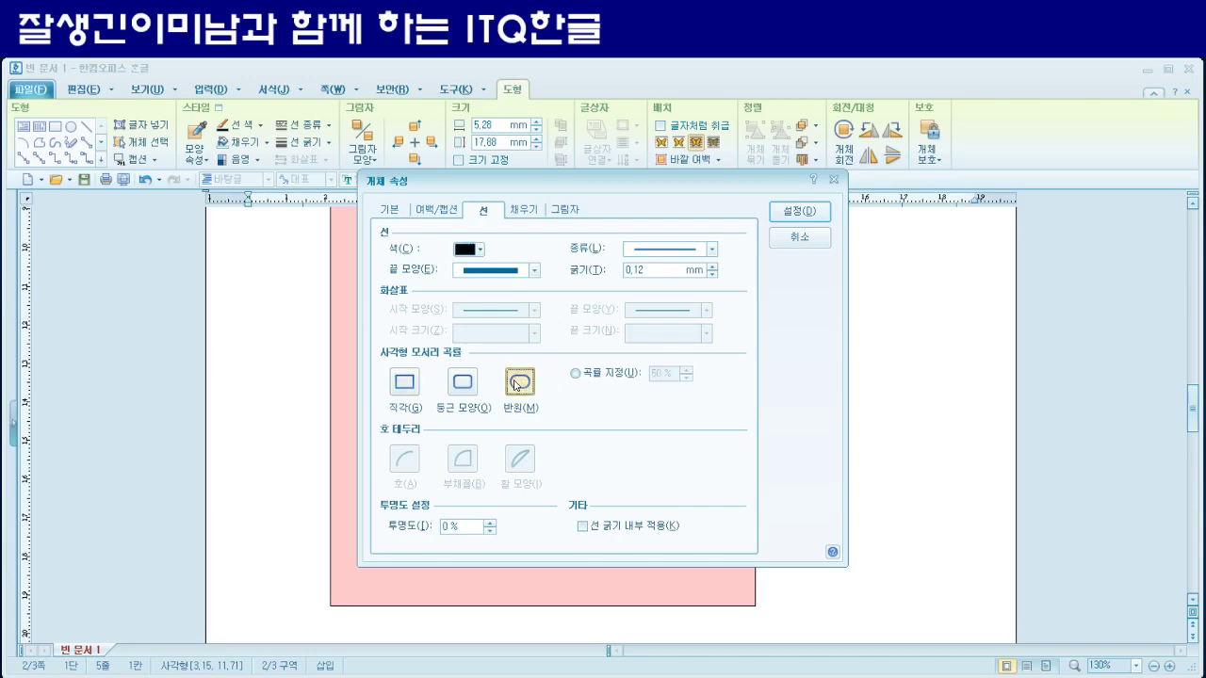
left_click(525, 210)
left_click(479, 286)
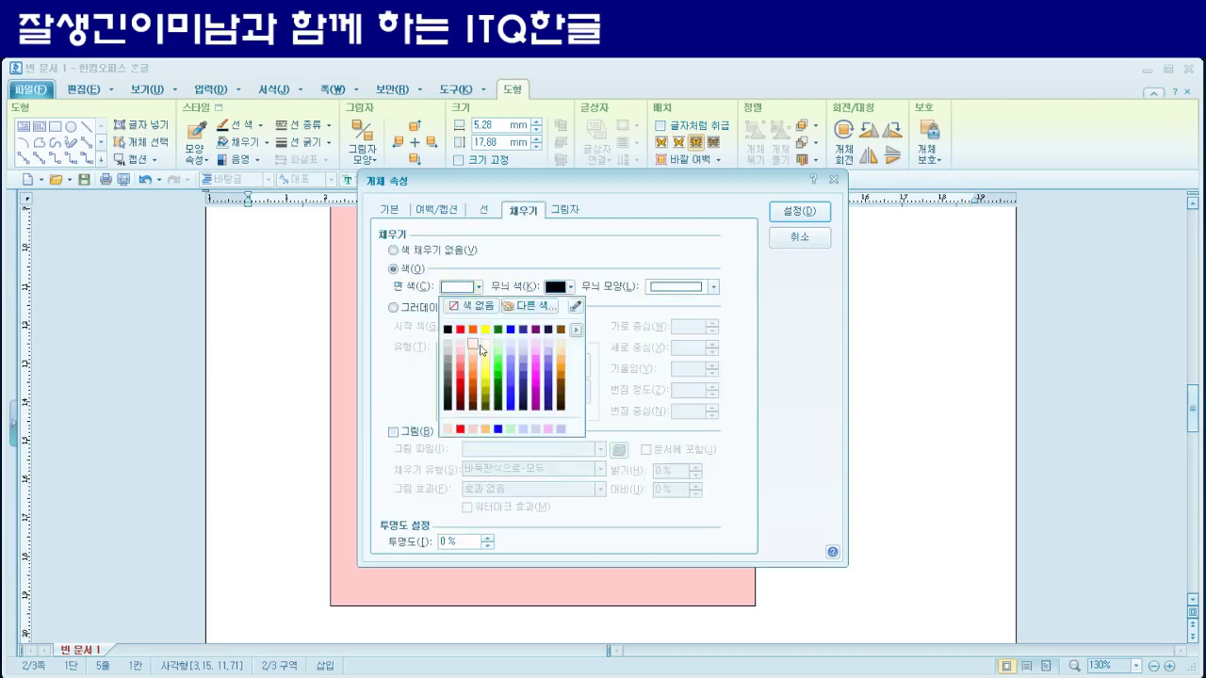
left_click(485, 353)
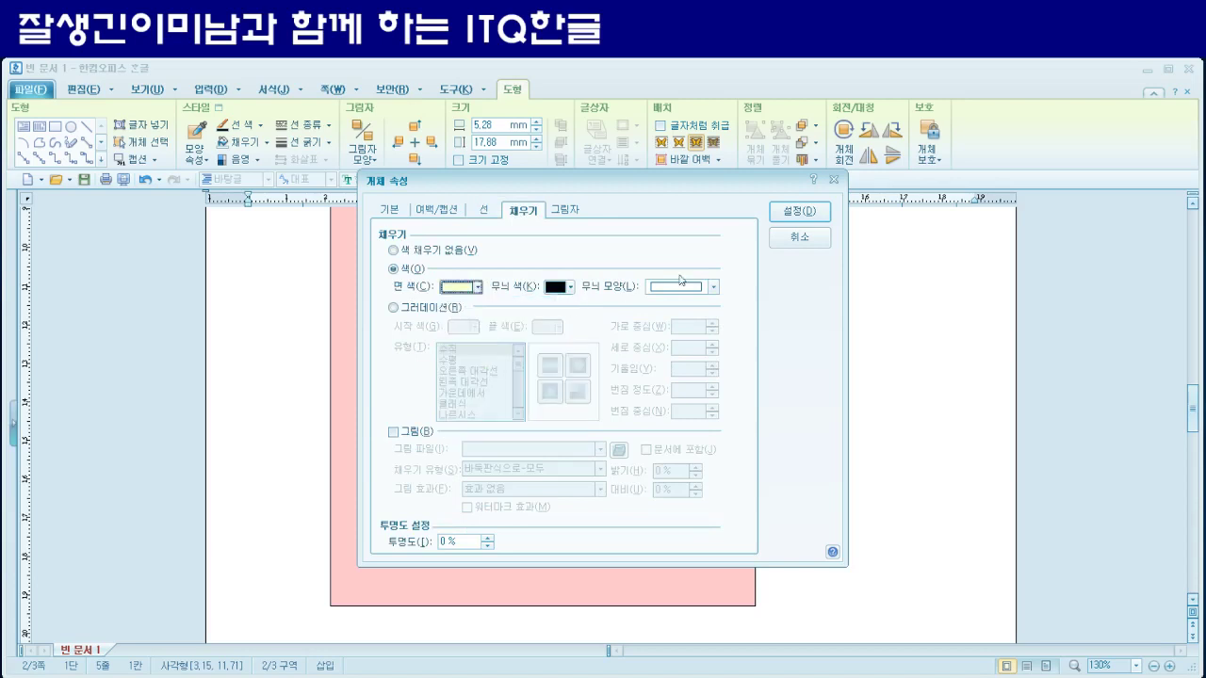
left_click(799, 211)
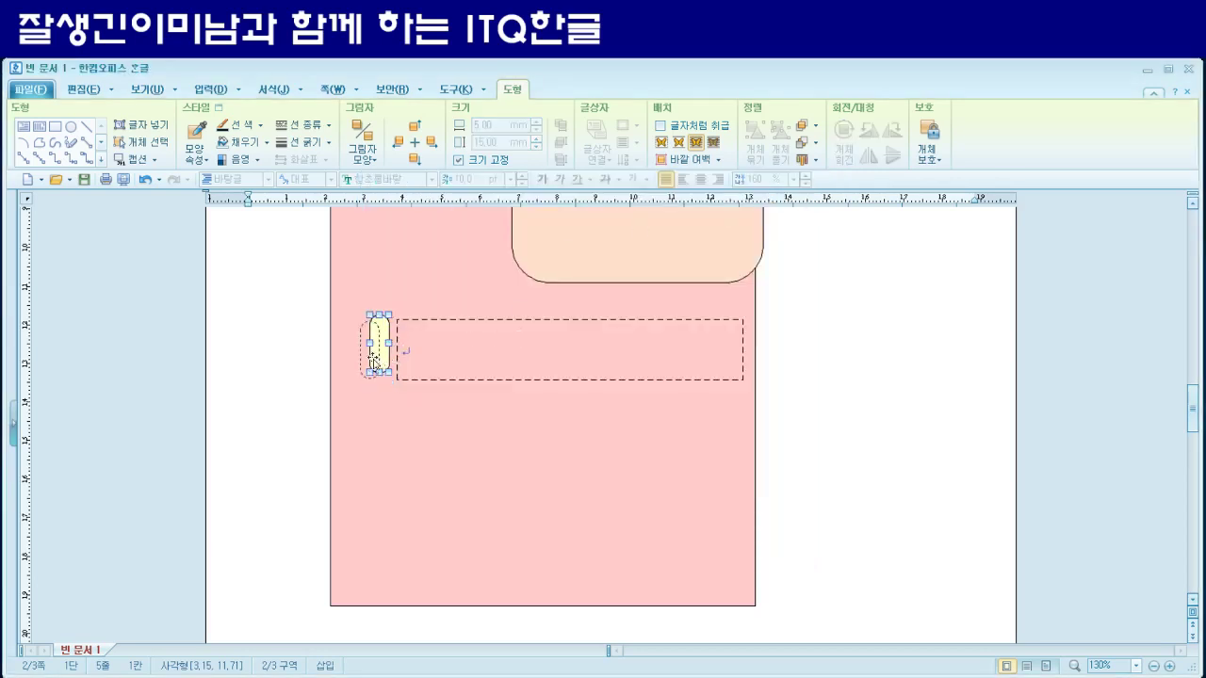
- Move the light yellow shape down level with the dashed text box and resize the text box to 15 mm high
left_click_drag(377, 353, 377, 368)
left_click(558, 387)
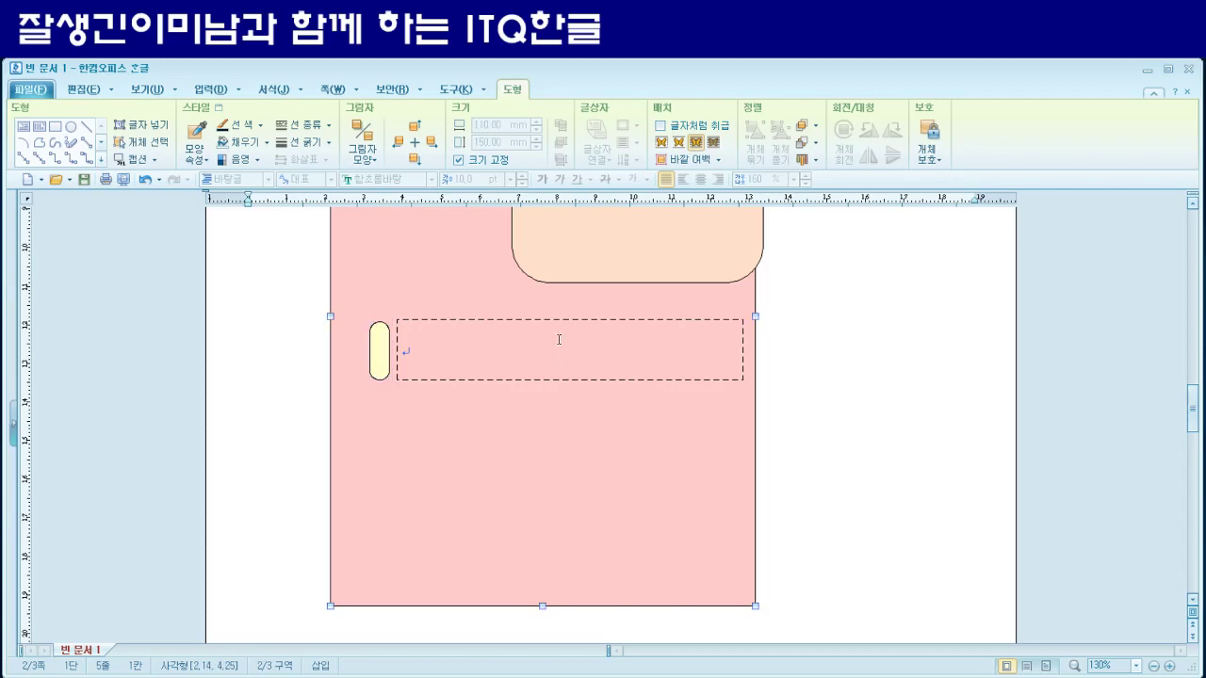
left_click(823, 359)
scroll(566, 422, "down", 3)
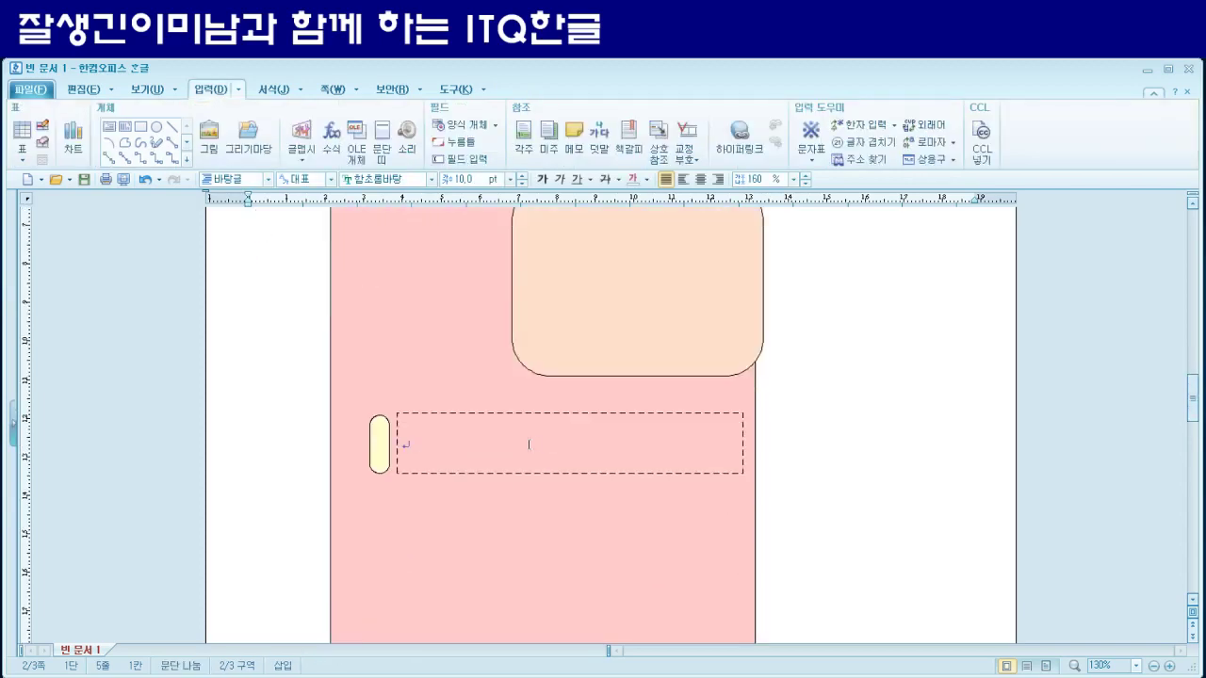
left_click(525, 474)
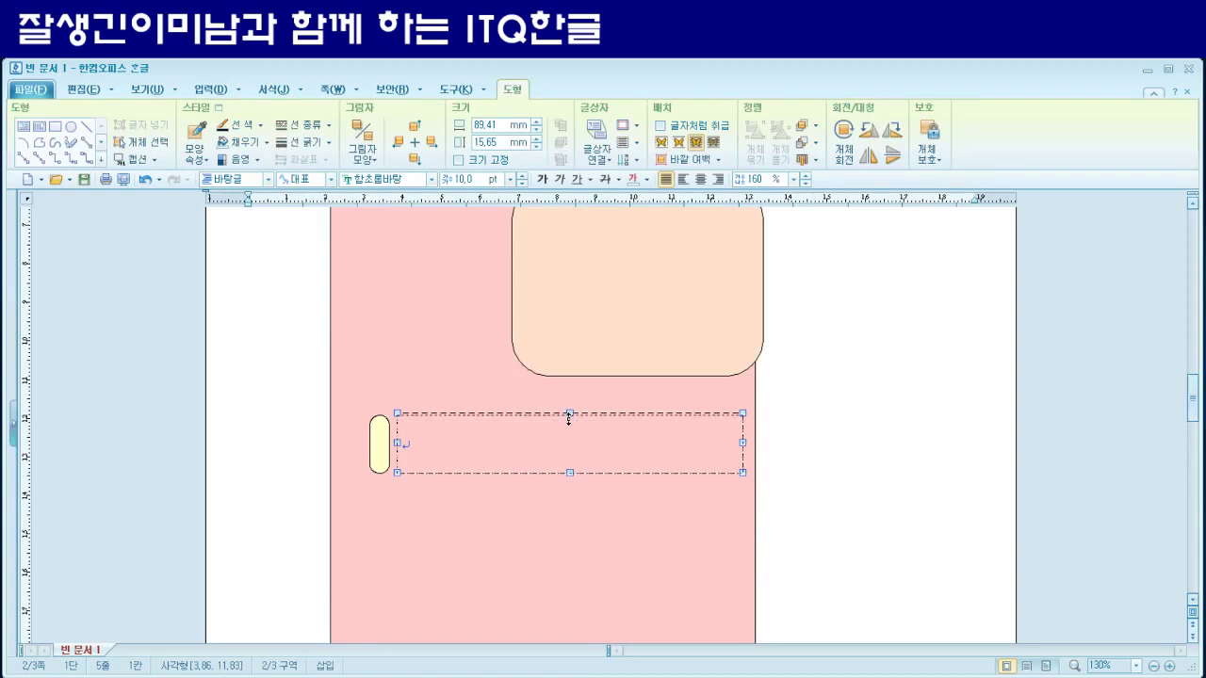
left_click_drag(570, 416, 571, 417)
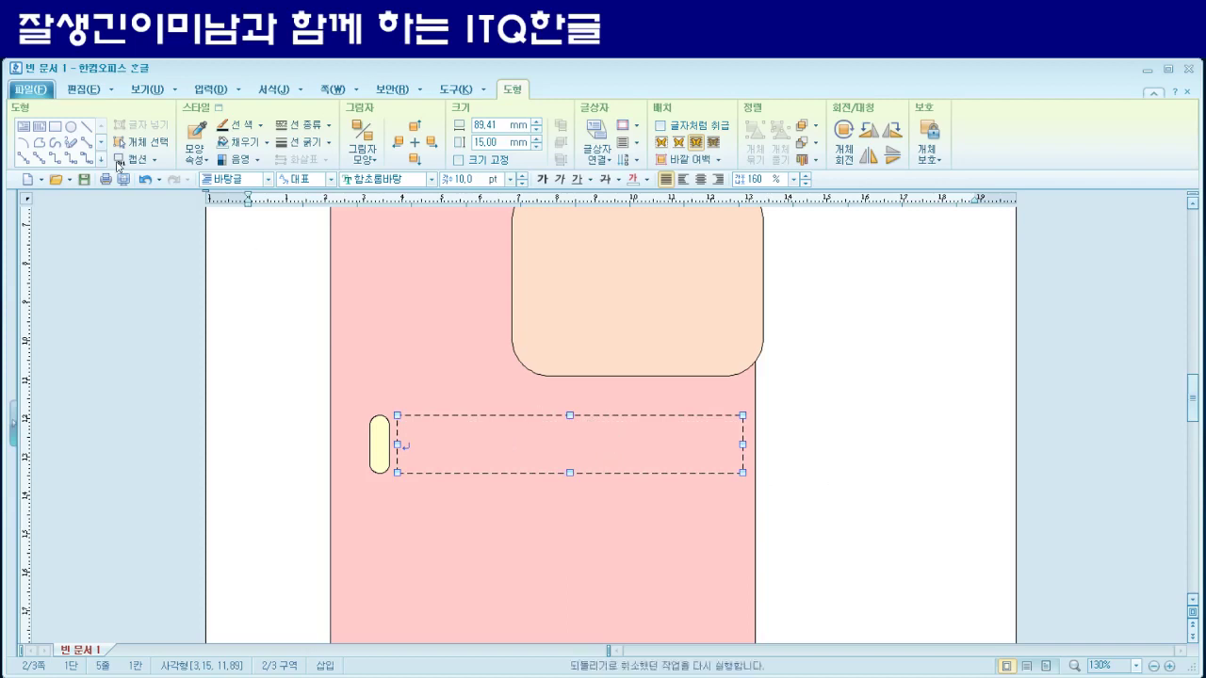
- Draw a rectangle overlapping the light yellow shape's left side and set it to 12 mm by 12 mm with the size locked
left_click(58, 129)
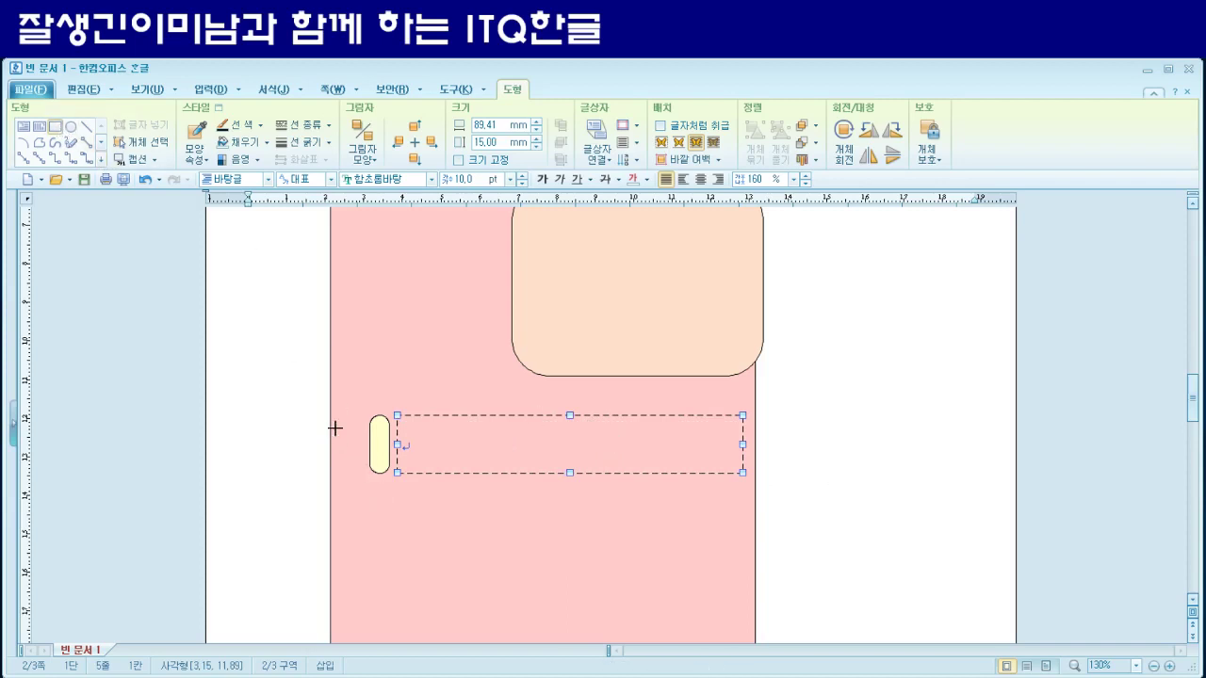
left_click_drag(335, 428, 384, 483)
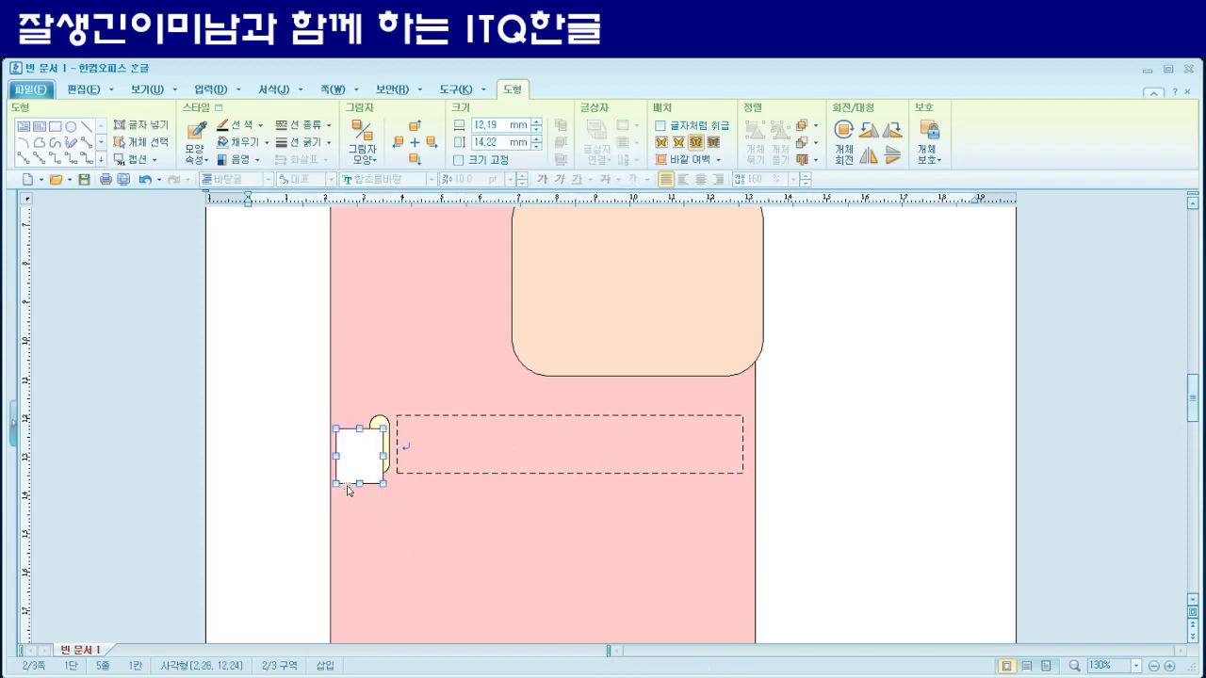
double_click(349, 457)
left_click(392, 211)
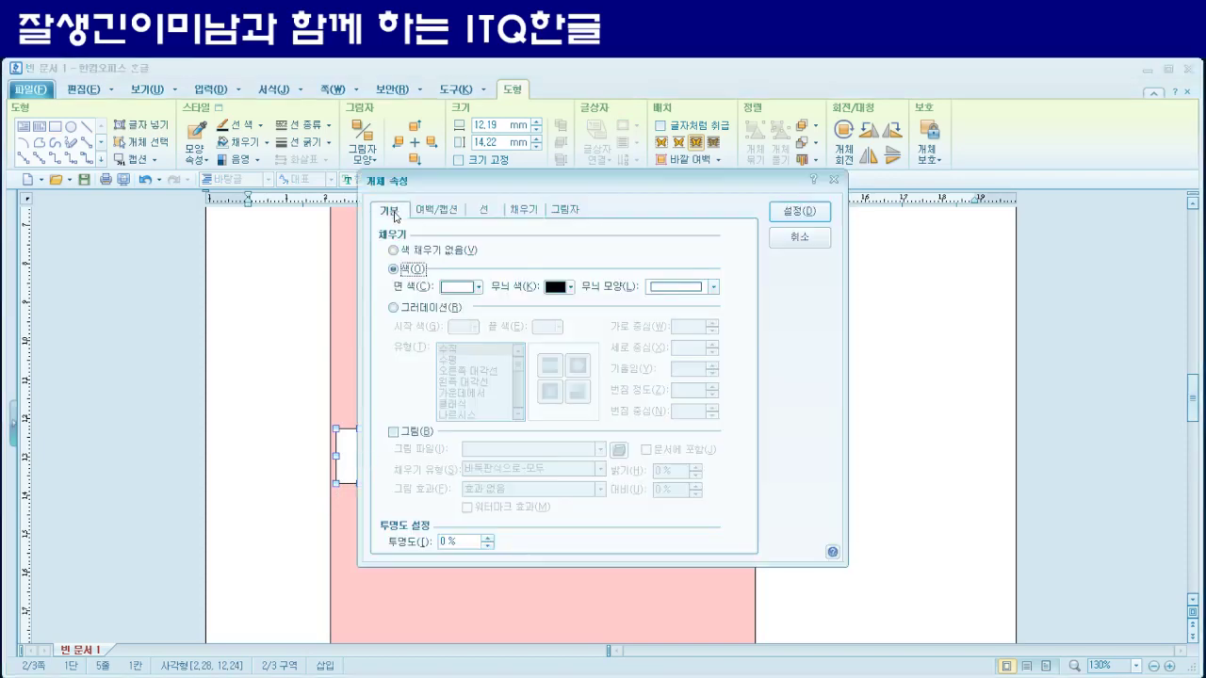
left_click(563, 253)
double_click(562, 250)
type("12")
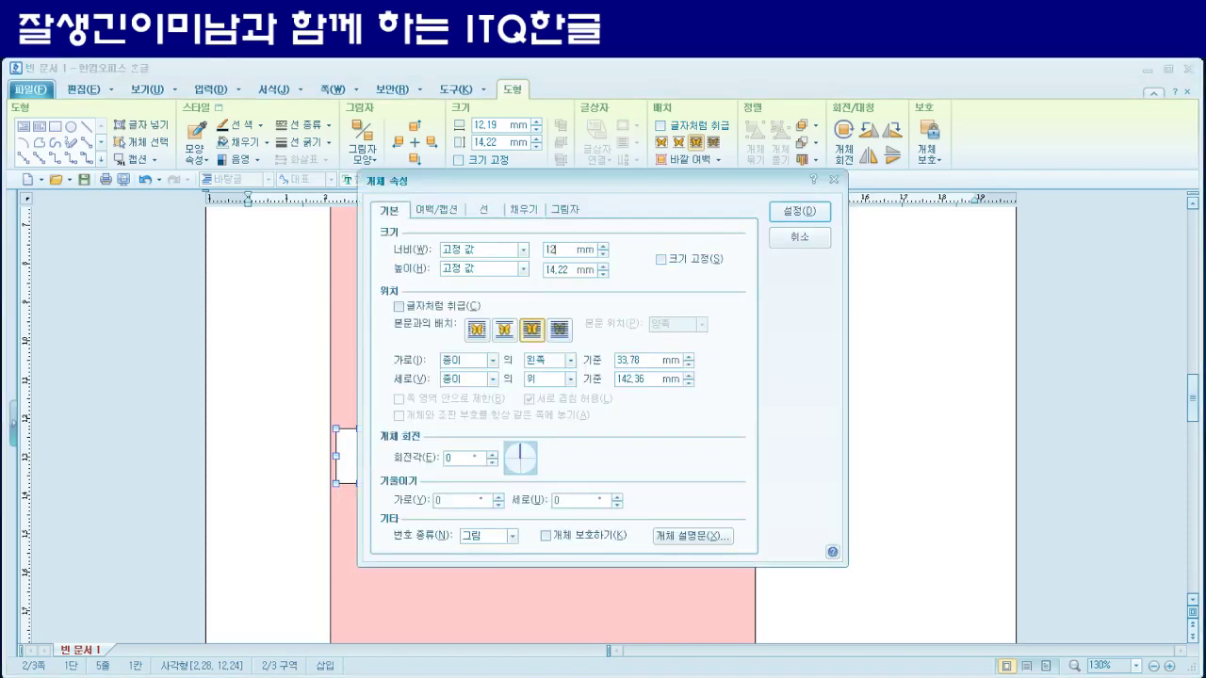
key("Tab")
type("12")
left_click(662, 260)
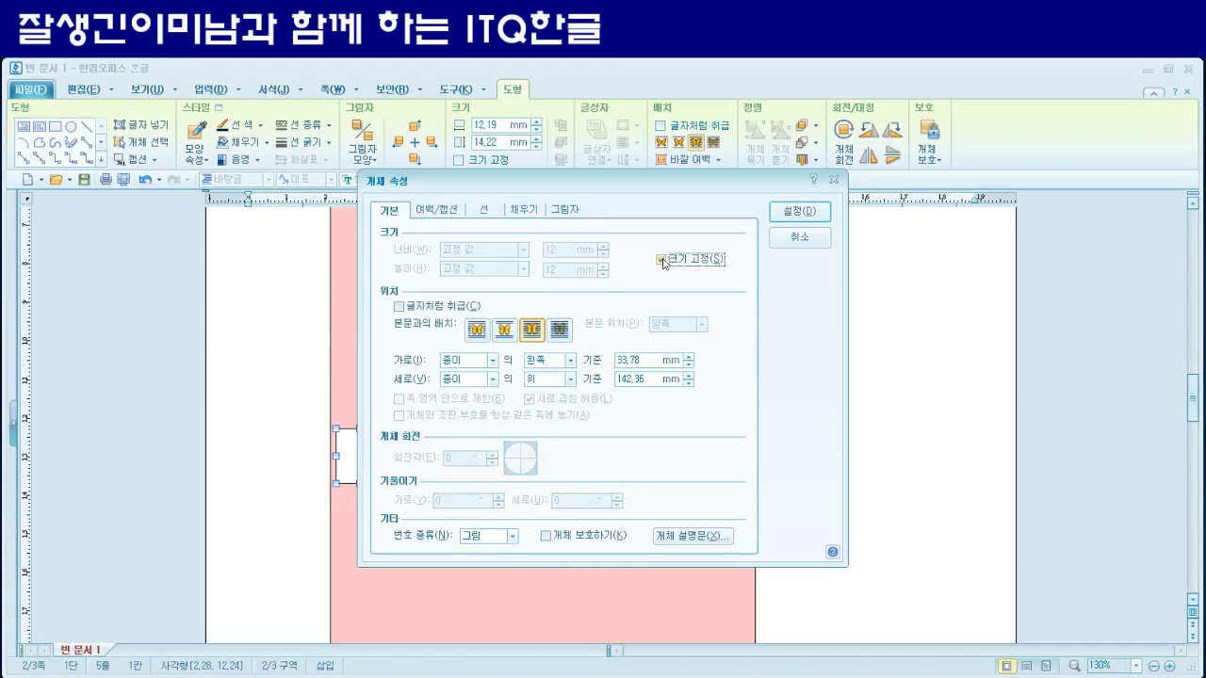
left_click(811, 211)
- Centre the white square vertically on the light yellow shape's left side and nudge both shapes slightly right
left_click_drag(369, 453, 365, 446)
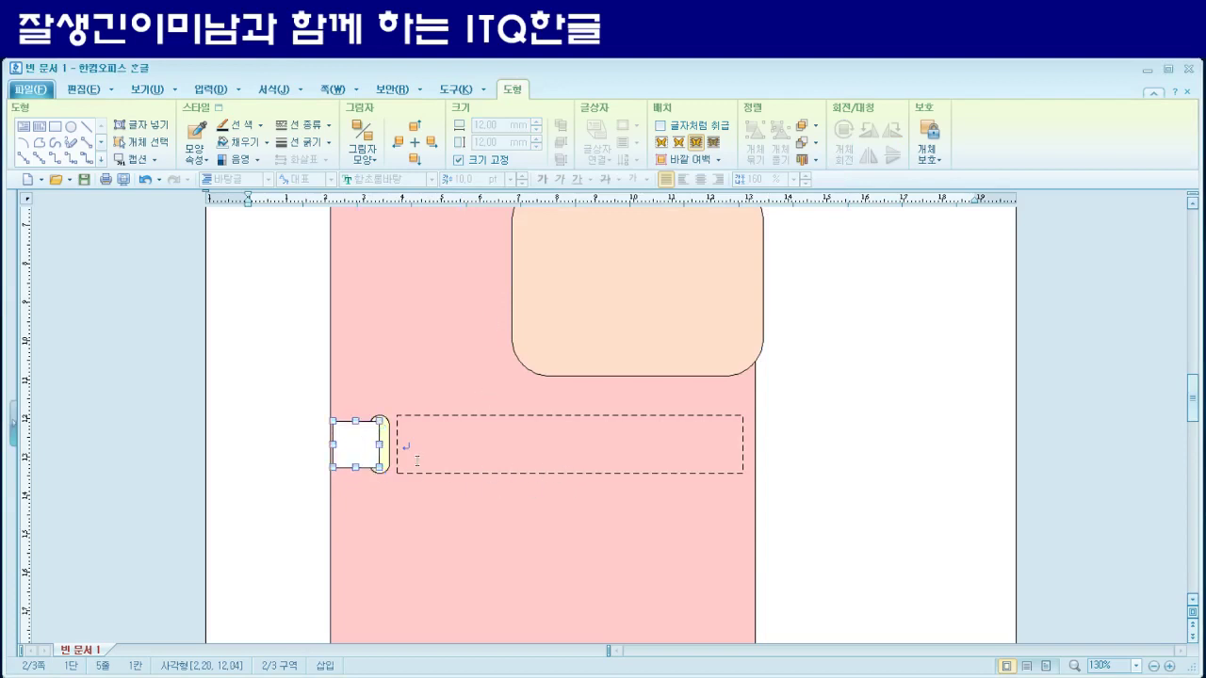
left_click(387, 458)
left_click(387, 458)
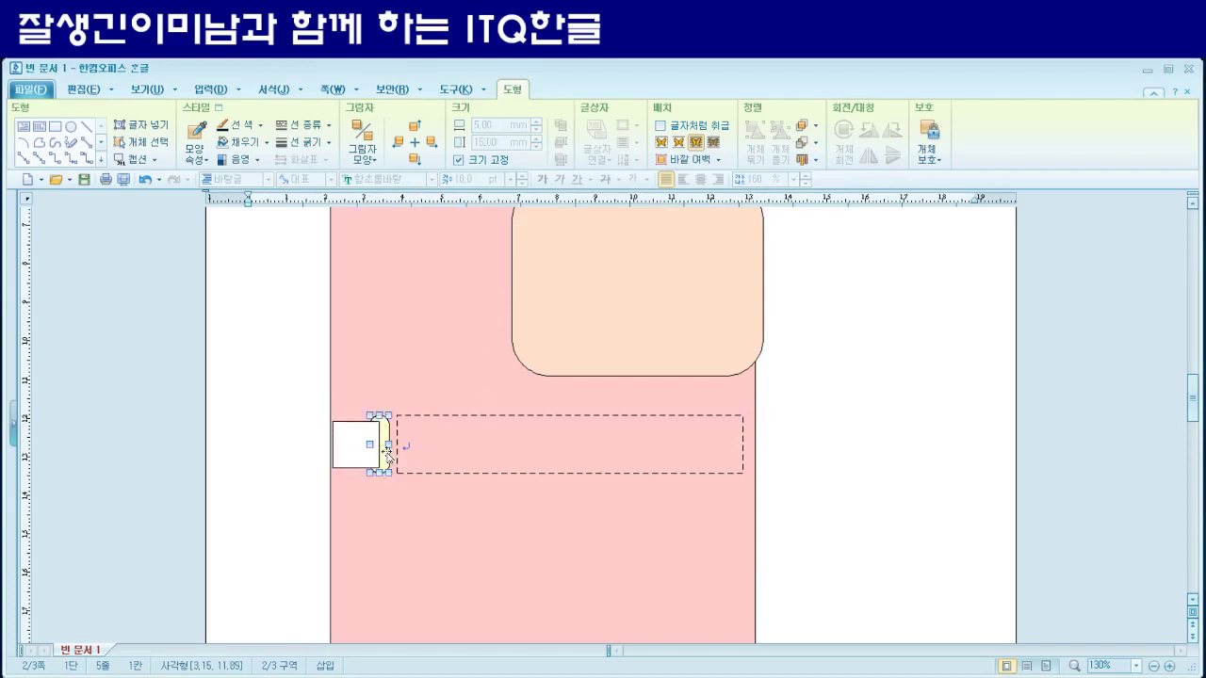
left_click(362, 455)
- Make the white square hold text, enter the number 1 in it and select that number
right_click(354, 448)
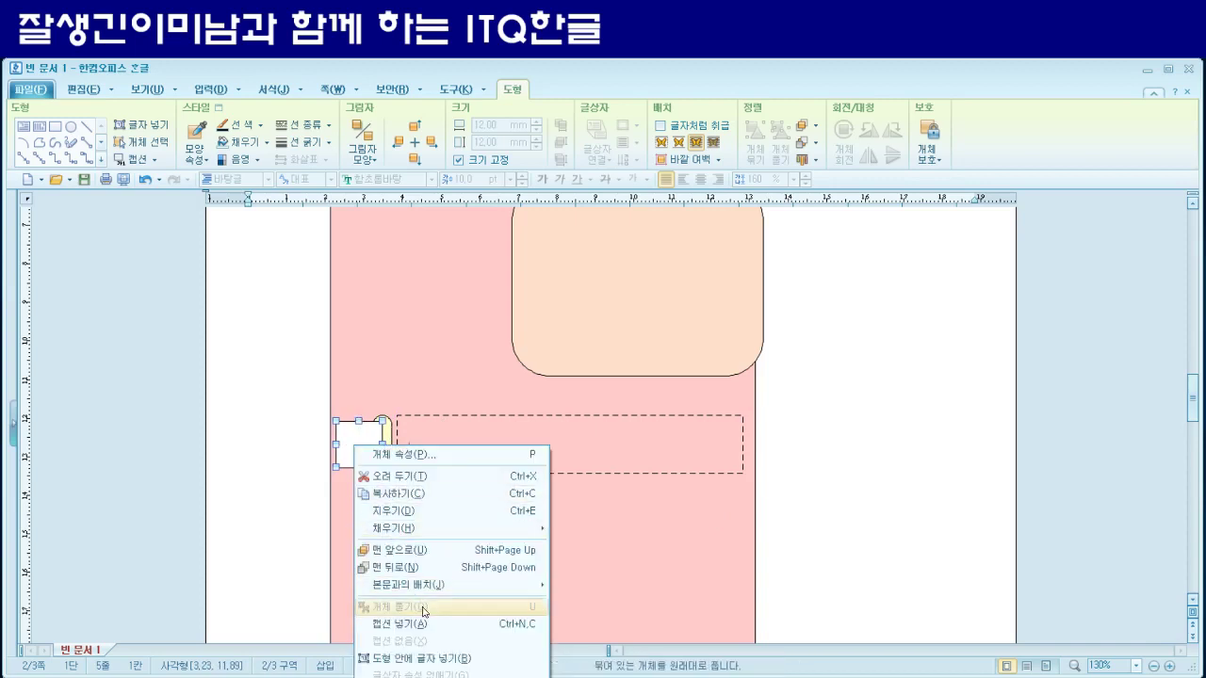
left_click(423, 665)
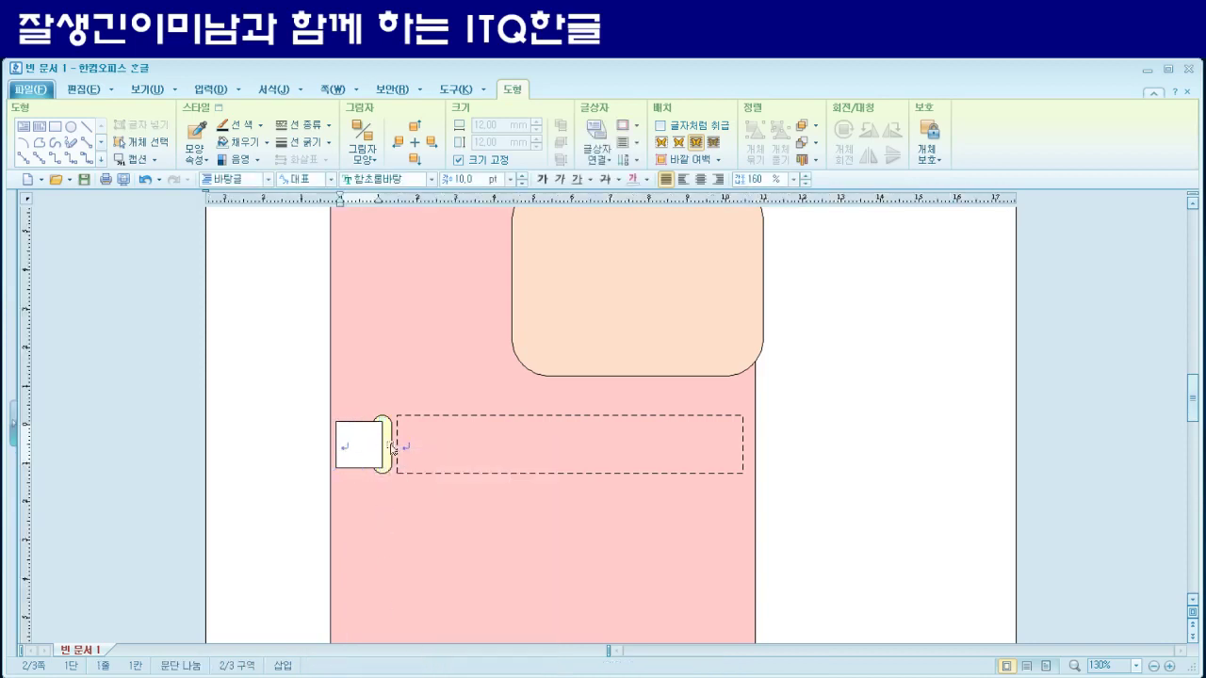
type("1")
key("shift+Left")
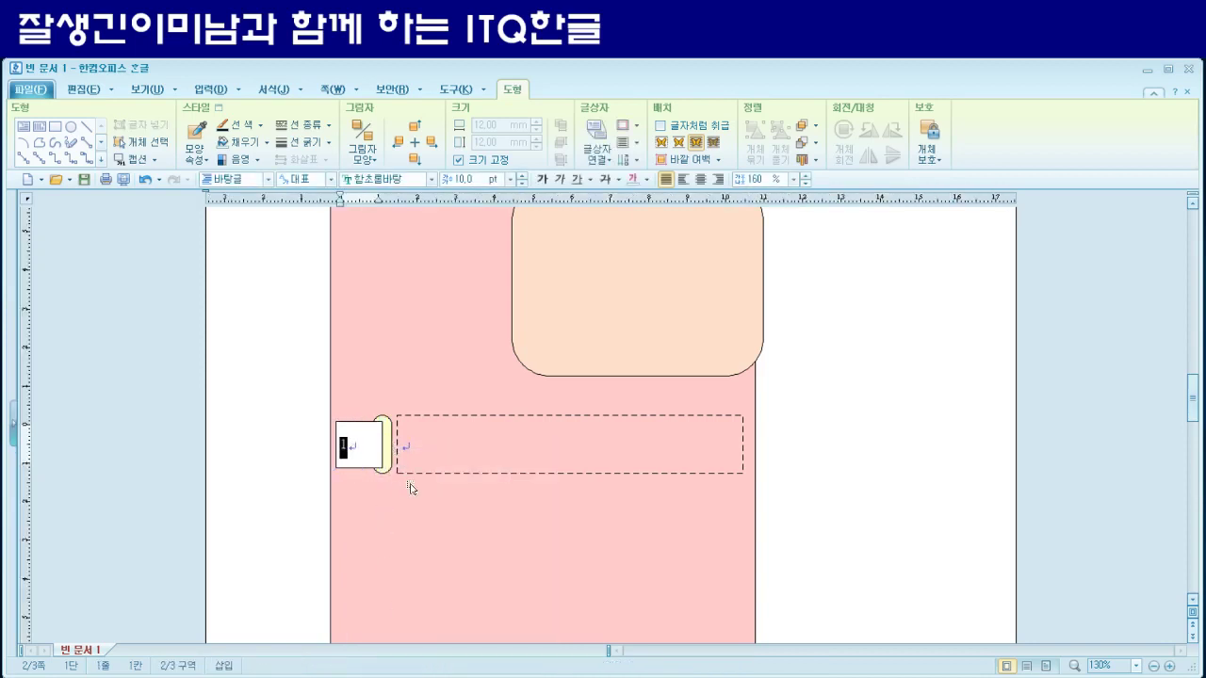